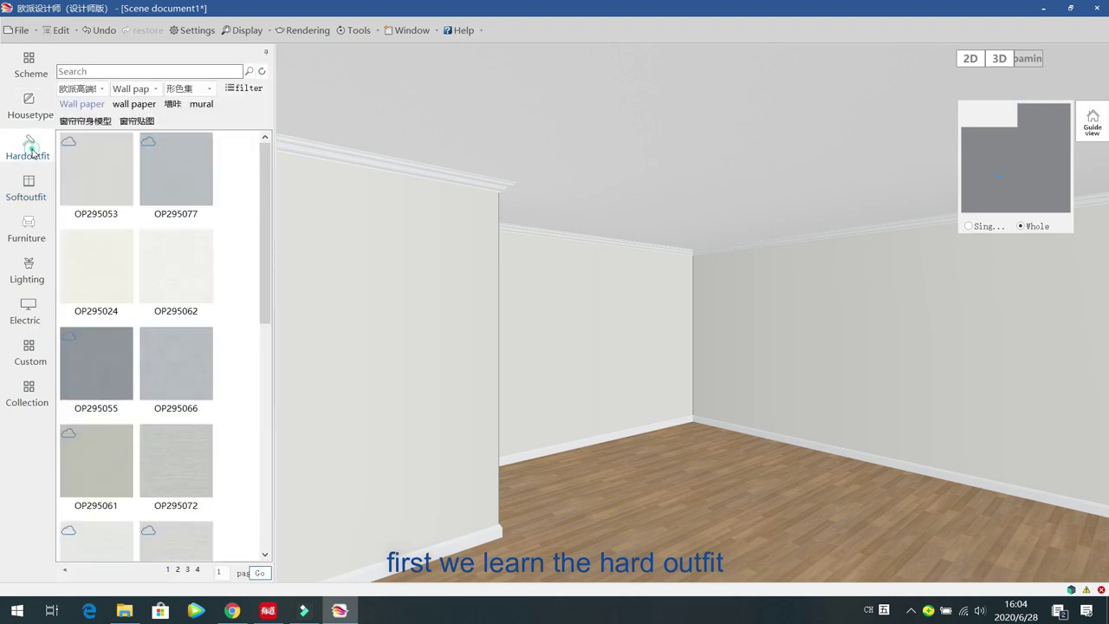
# - Browse the Hardoutfit wallpaper category, subseries and 形色集 lists, then pick wallpaper OP295053
pyautogui.click(100, 88)
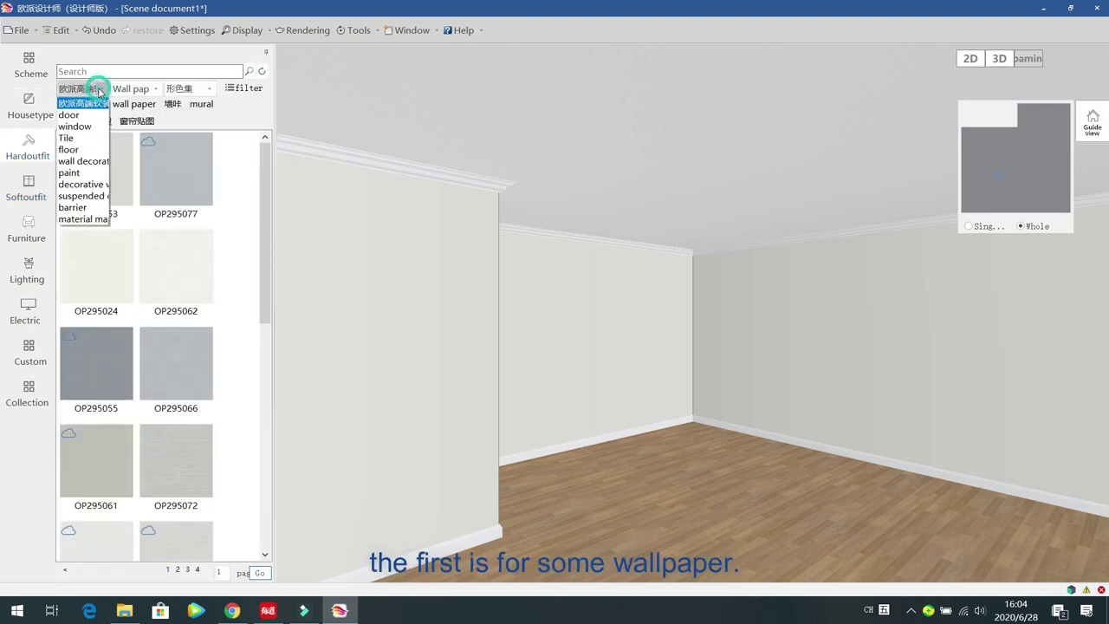
pyautogui.click(95, 106)
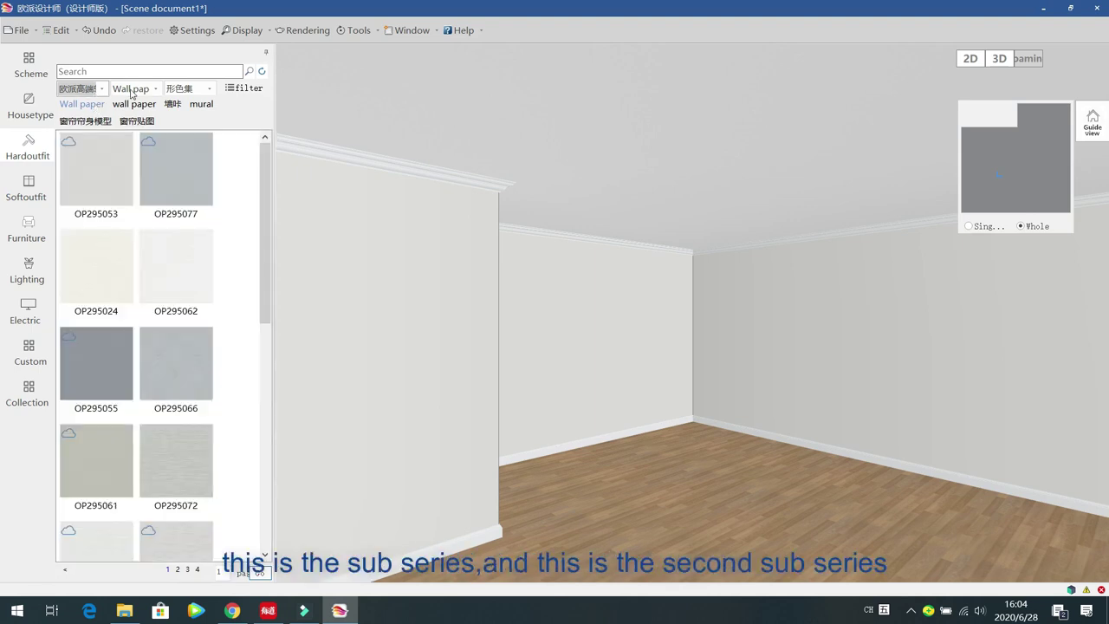
pyautogui.click(158, 89)
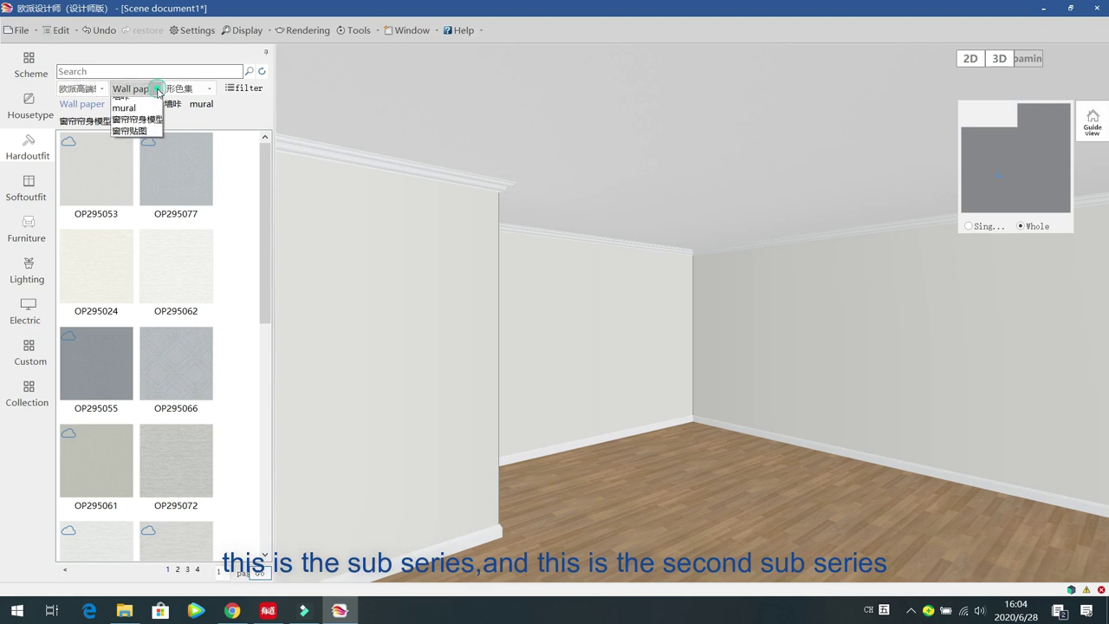
pyautogui.click(156, 89)
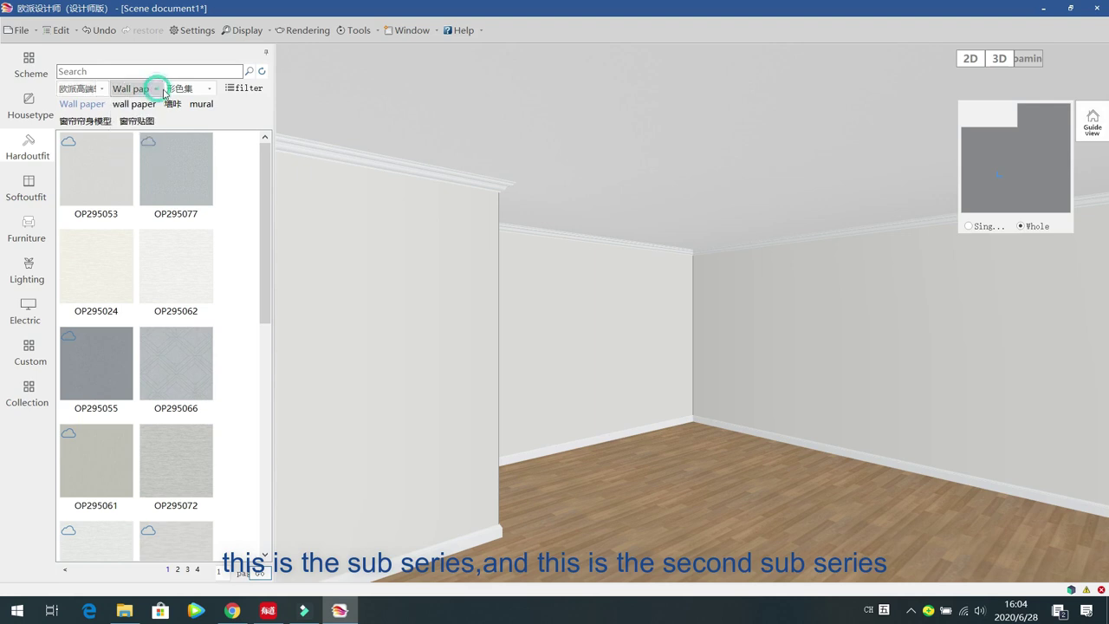
pyautogui.click(213, 90)
pyautogui.click(213, 90)
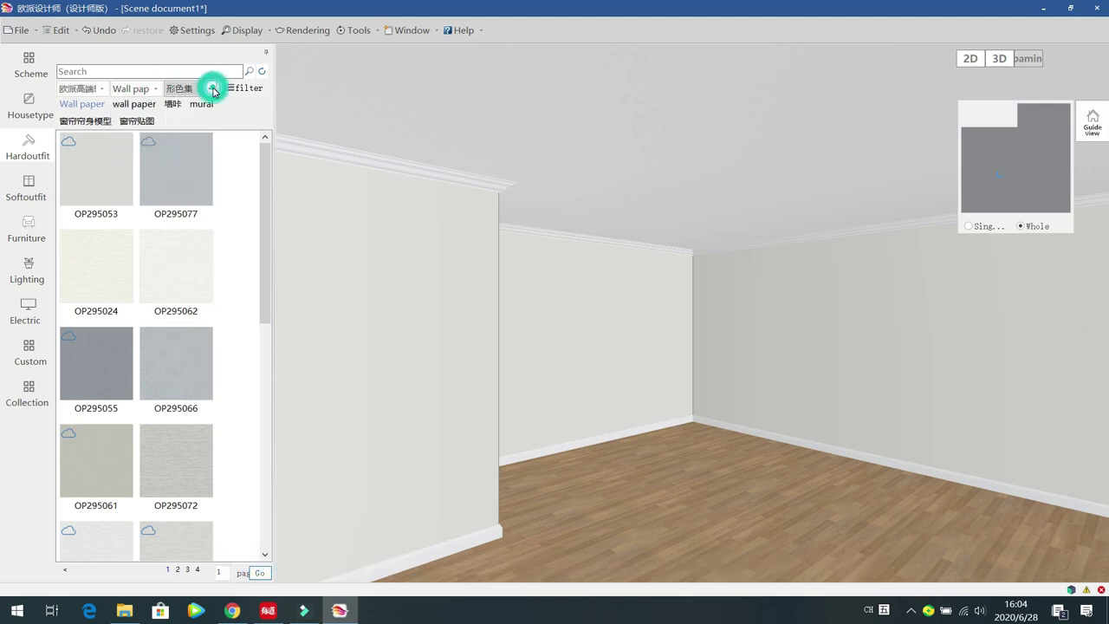
pyautogui.click(101, 177)
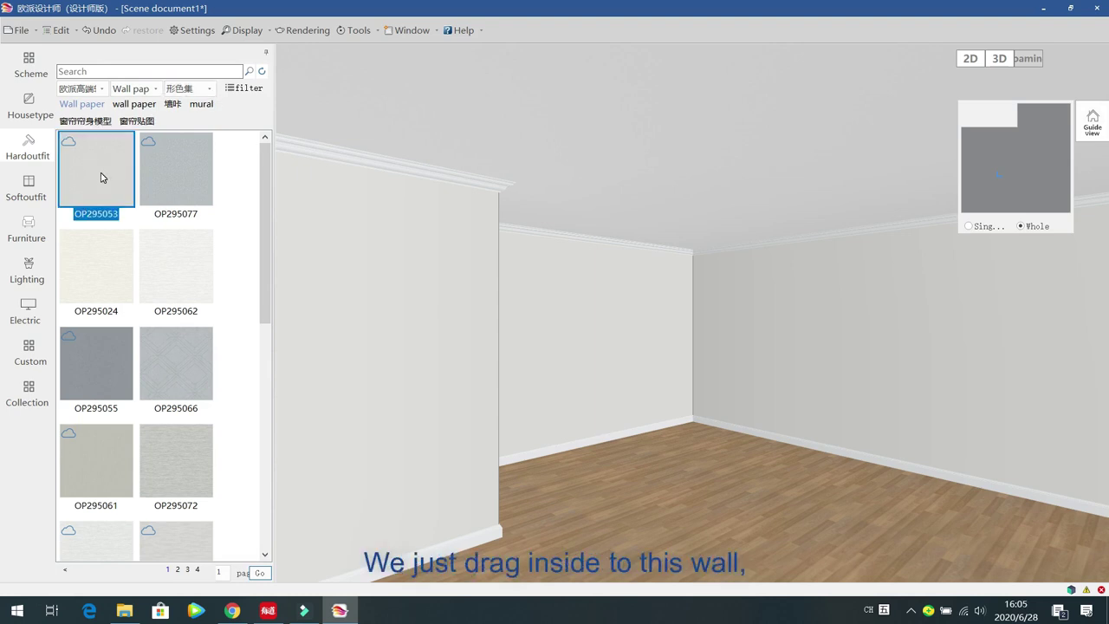
# - Cover the back wall with gray OP295055 wallpaper, then Ctrl-drag it to paper every wall
pyautogui.moveTo(100, 178); pyautogui.dragTo(570, 327)
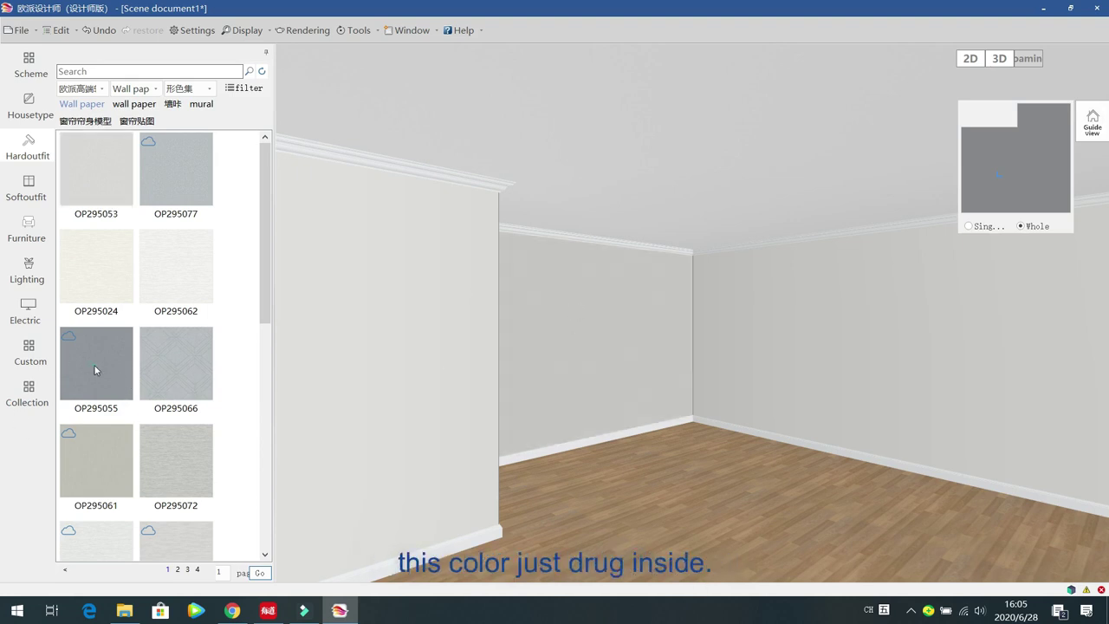
pyautogui.moveTo(97, 368); pyautogui.dragTo(609, 330)
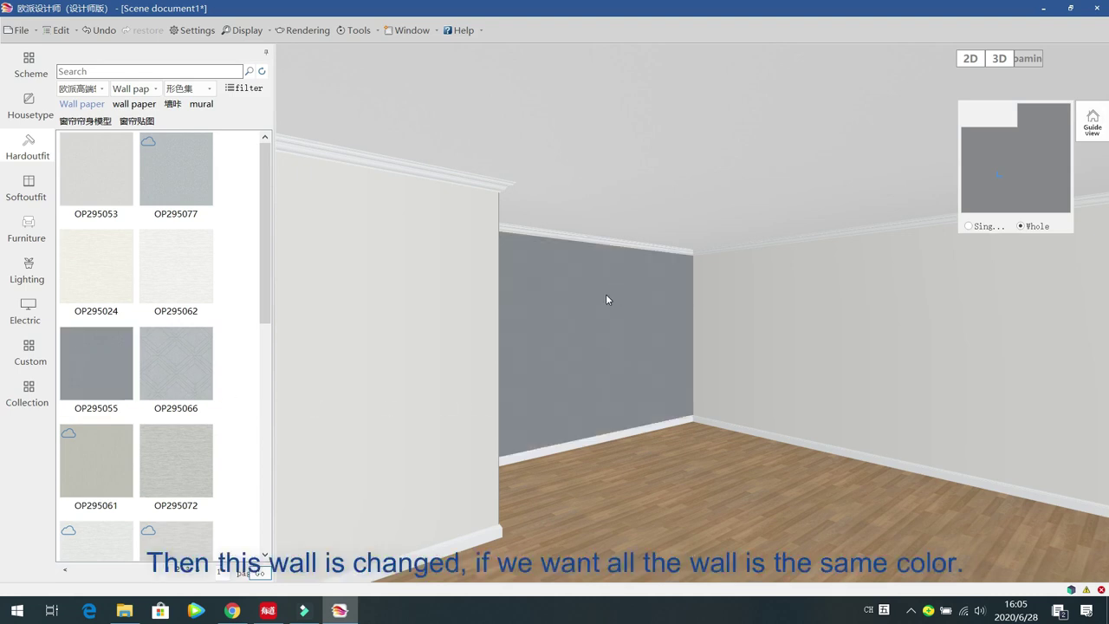
pyautogui.moveTo(708, 489); pyautogui.dragTo(673, 502)
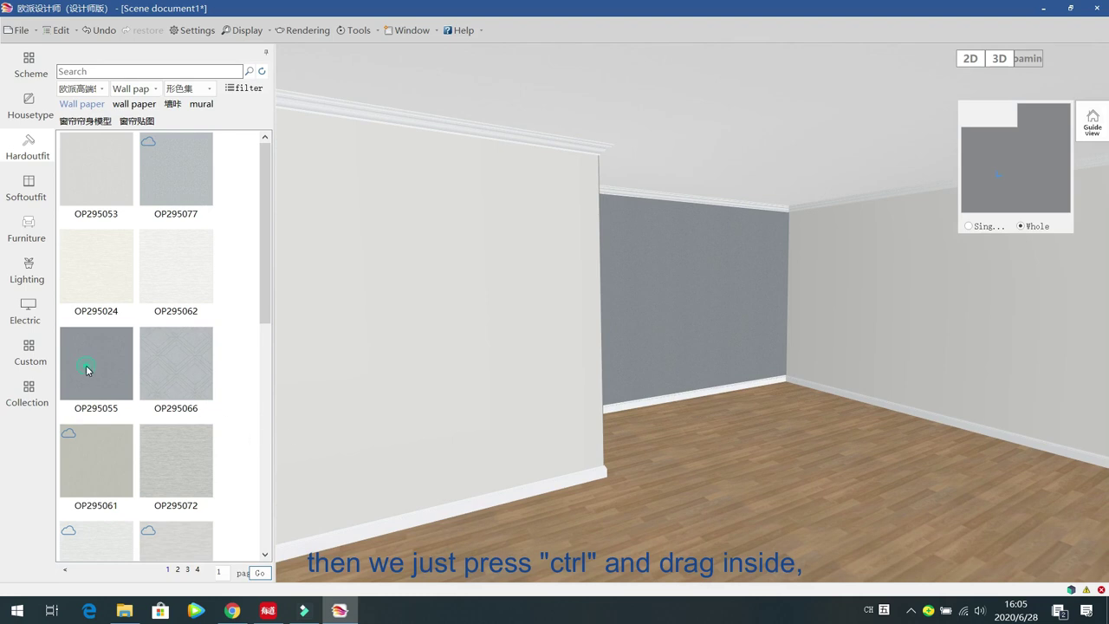
pyautogui.moveTo(88, 369); pyautogui.dragTo(642, 309)
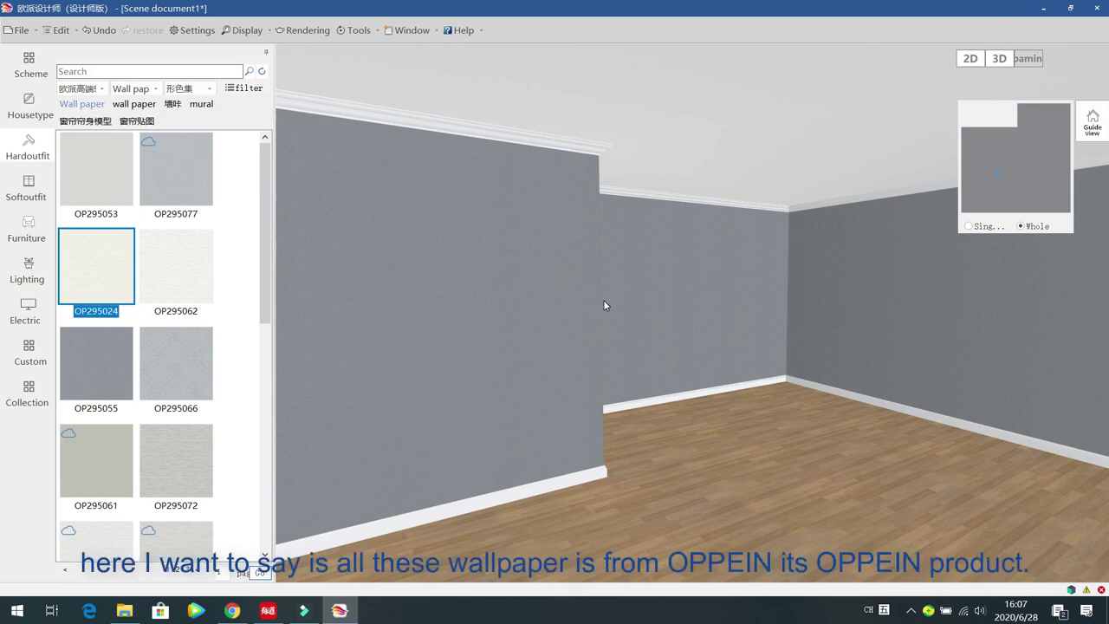
# - Switch the model library category from wallpaper to doors
pyautogui.click(100, 89)
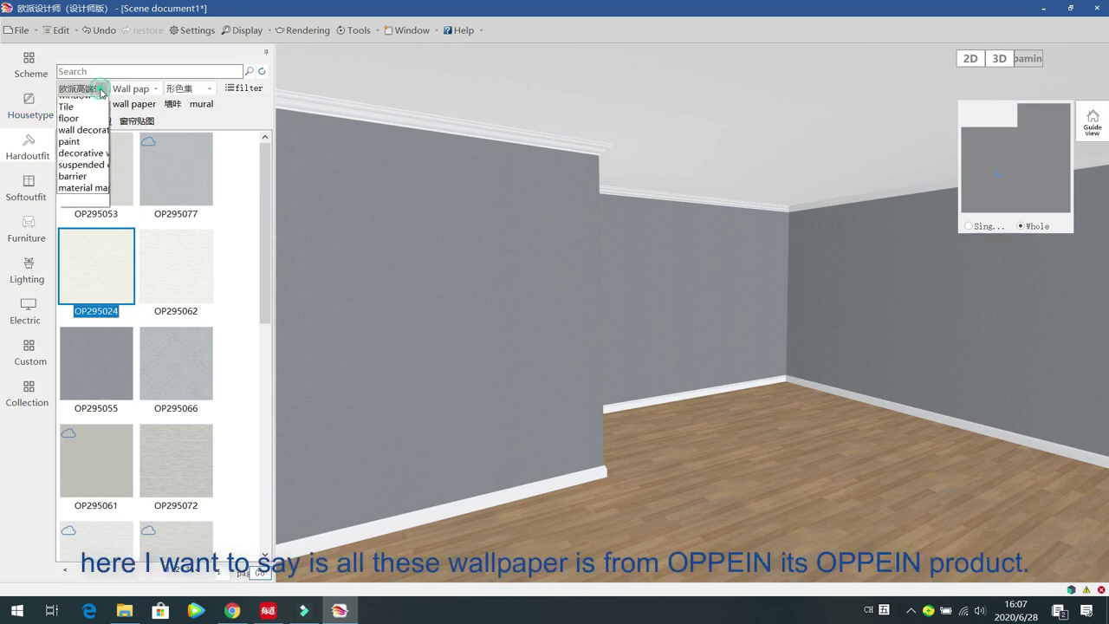
pyautogui.click(98, 104)
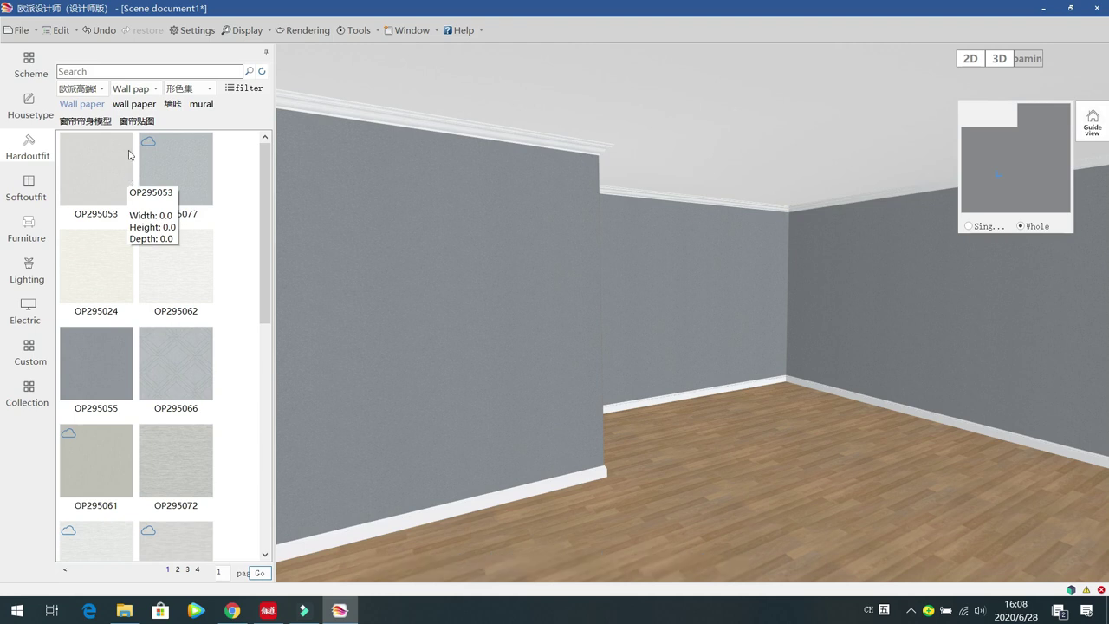
pyautogui.click(101, 89)
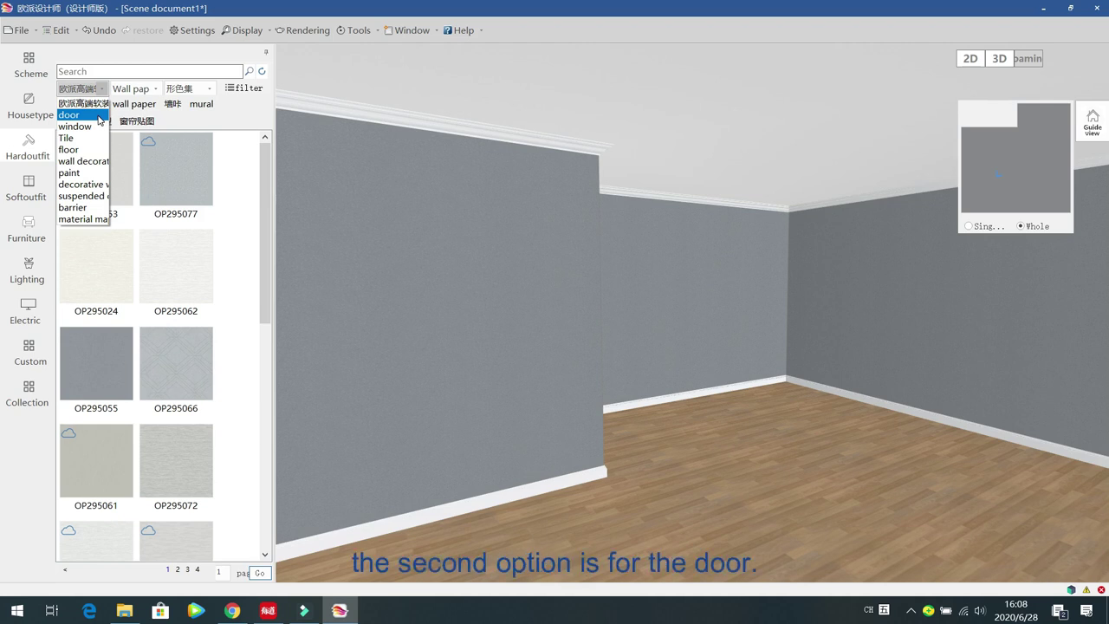
pyautogui.click(98, 116)
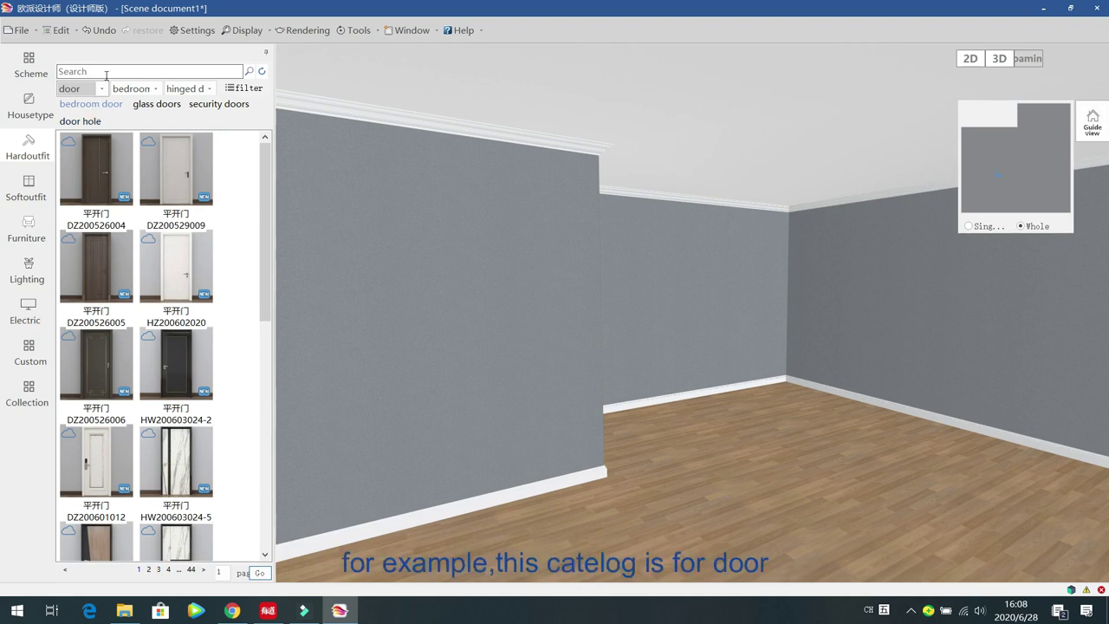
# - Check the bedroom and hinged door subcategory lists and pick door DZ200526004
pyautogui.click(97, 88)
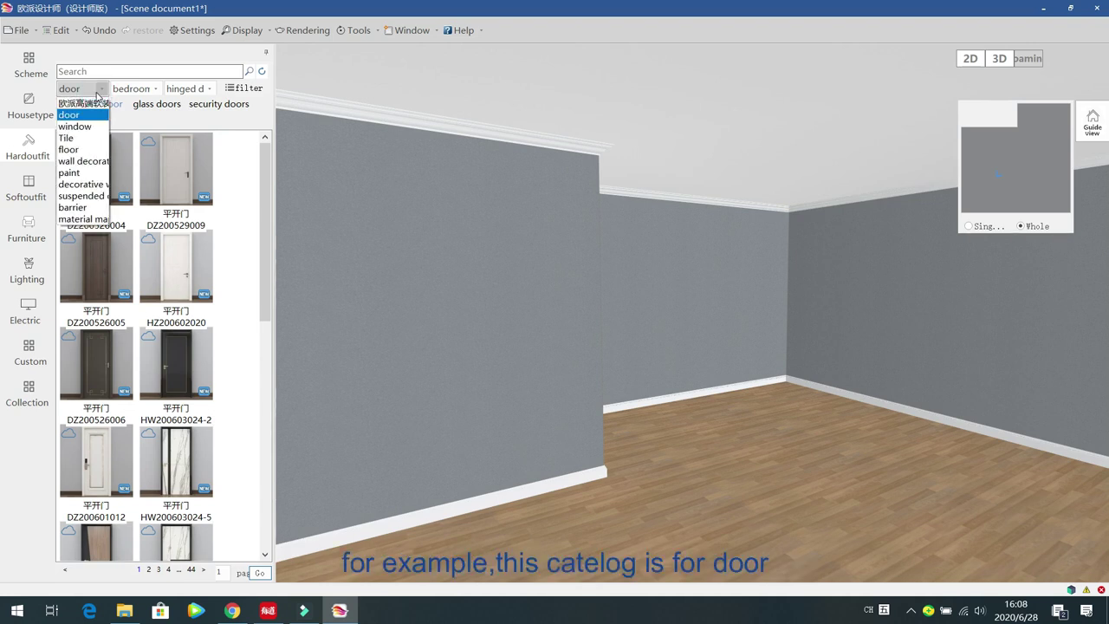
pyautogui.click(94, 115)
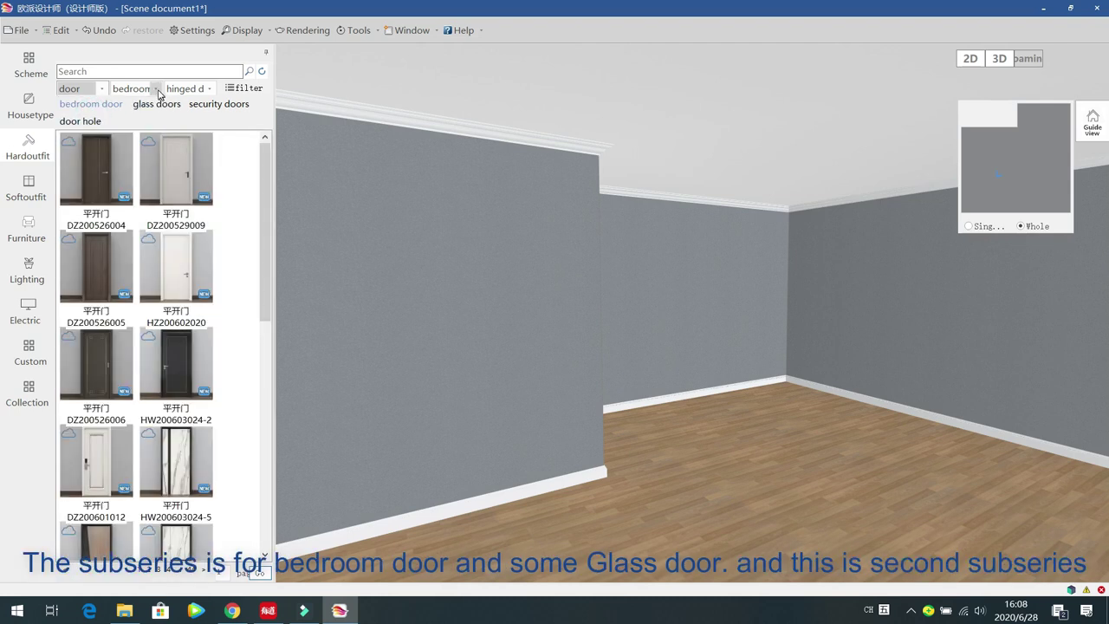
pyautogui.click(149, 89)
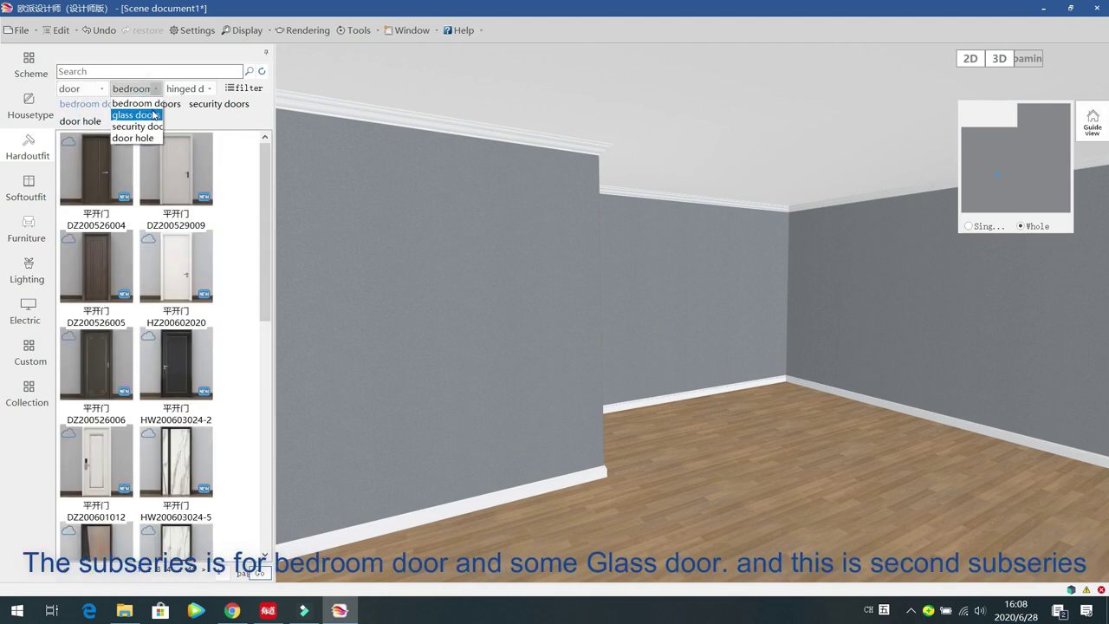
pyautogui.click(215, 91)
pyautogui.click(212, 90)
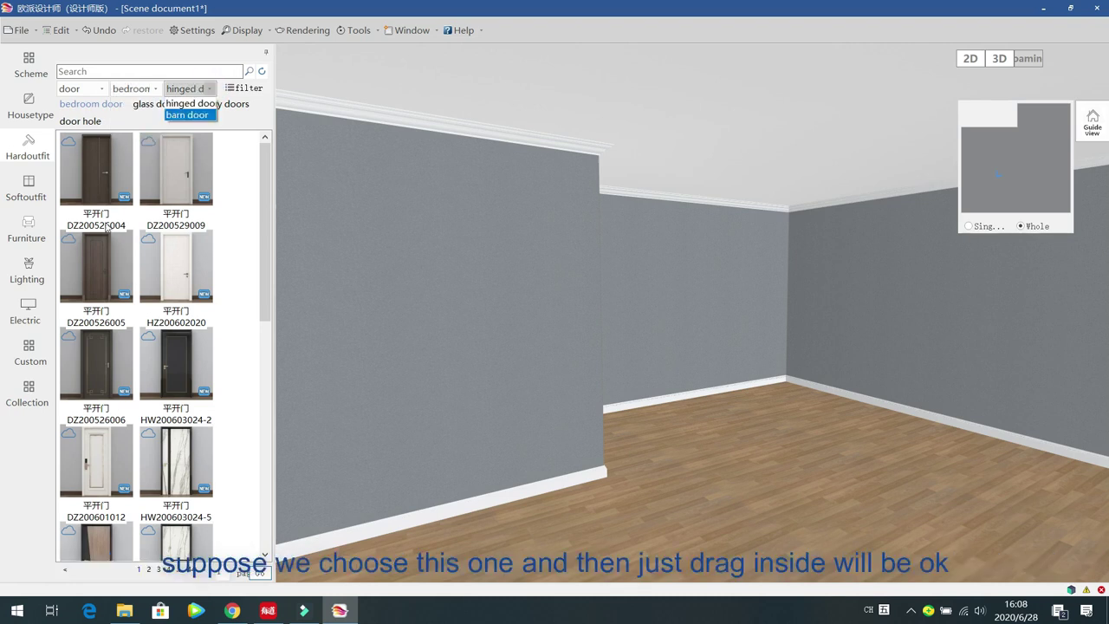
pyautogui.click(103, 154)
# - Place door DZ200526004 in the left wall and view its properties: 891.0 wide, 2101.5 high
pyautogui.moveTo(106, 174); pyautogui.dragTo(440, 427)
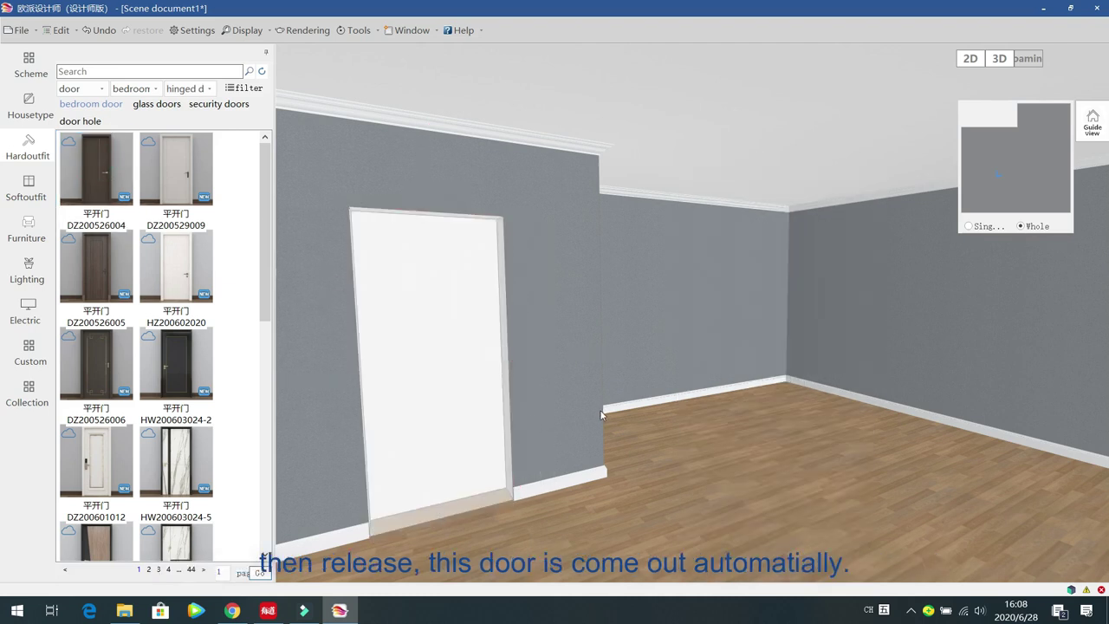
pyautogui.moveTo(777, 410); pyautogui.dragTo(619, 449)
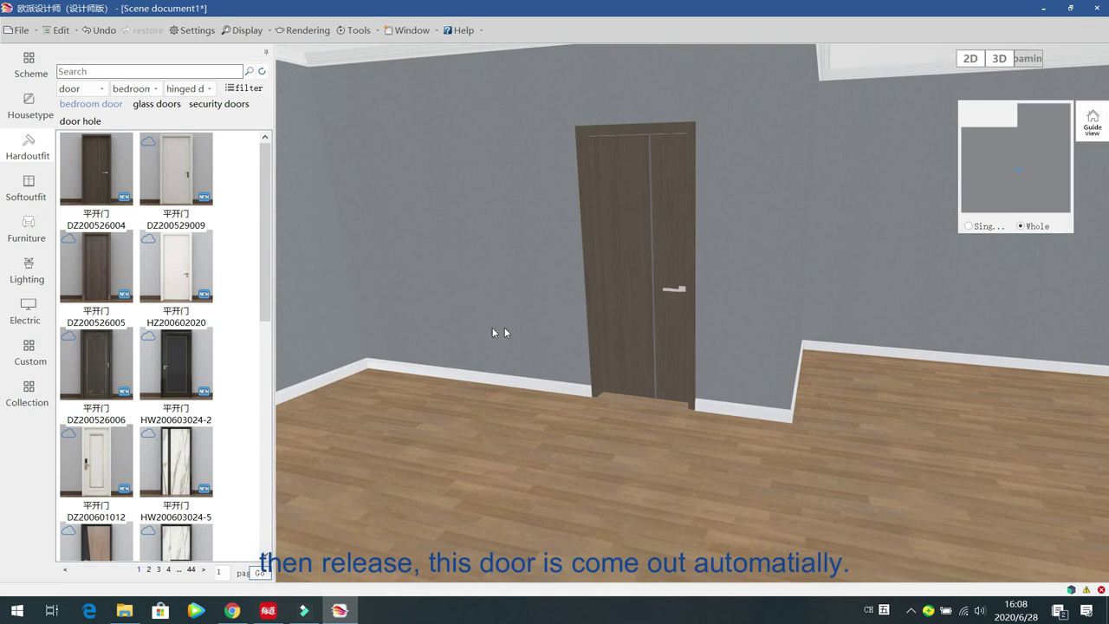
pyautogui.click(643, 274)
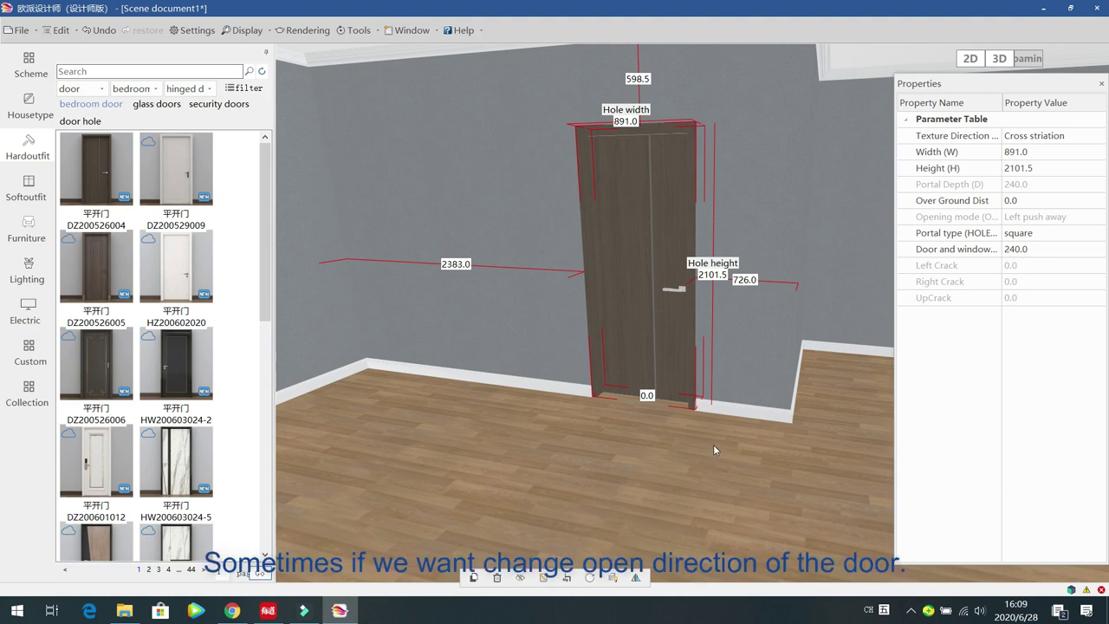
# - In the 2D plan, flip the door's swing to open into the room, then return to 3D
pyautogui.click(970, 61)
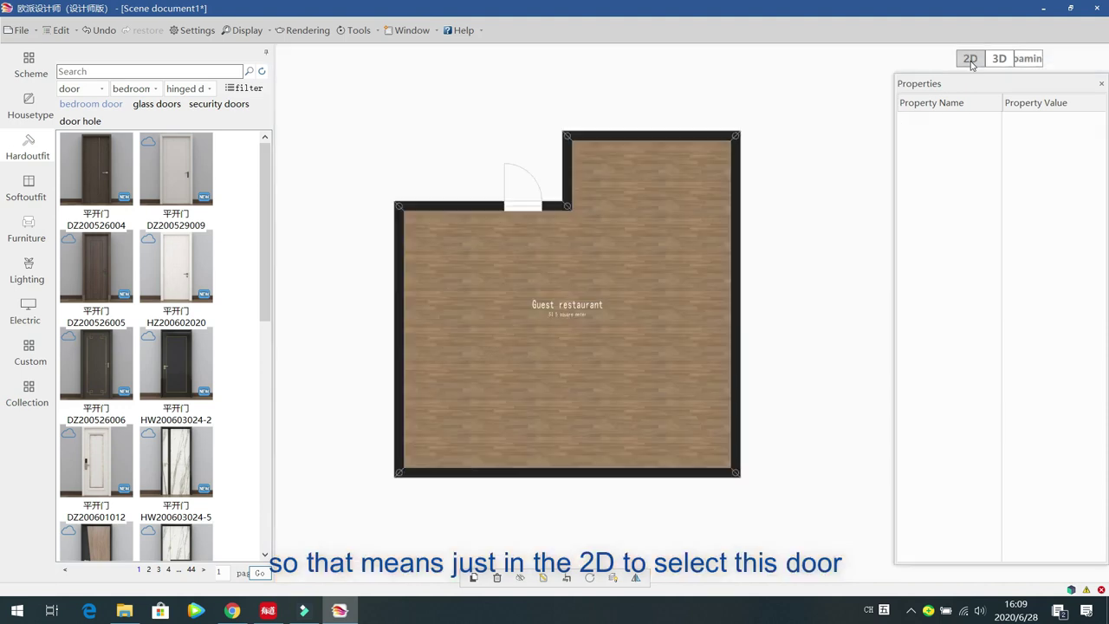
pyautogui.click(528, 214)
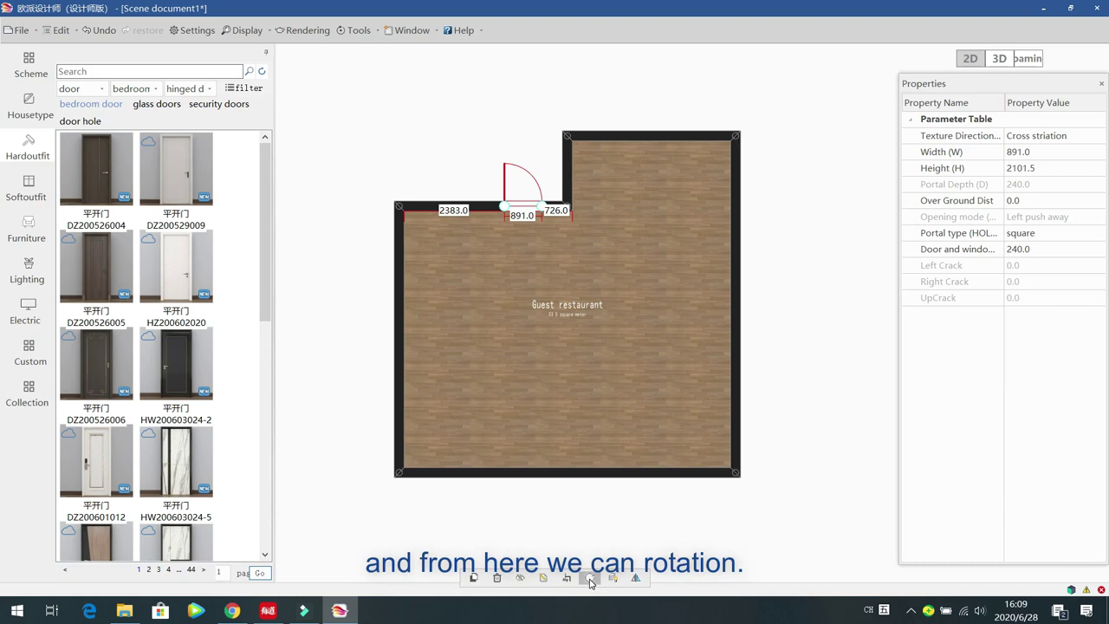
pyautogui.click(590, 578)
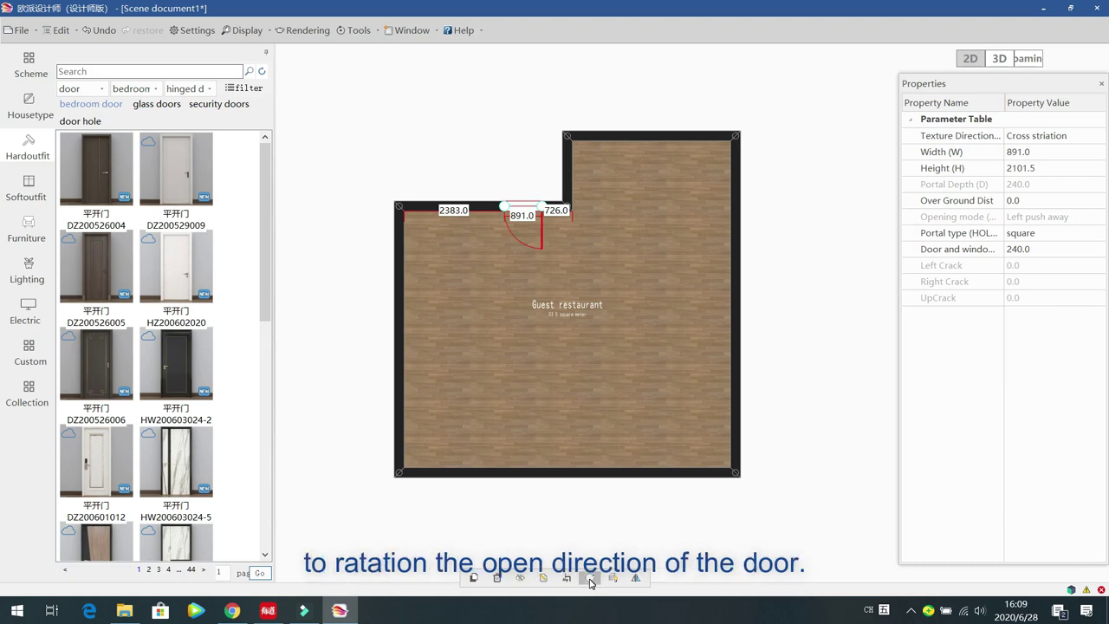
pyautogui.click(590, 578)
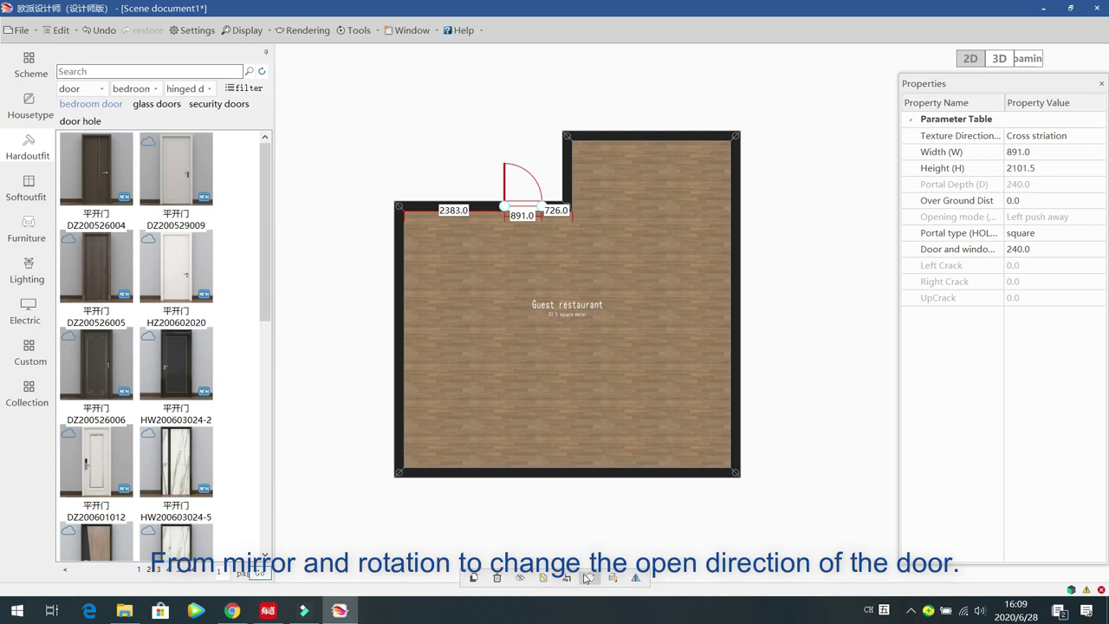
pyautogui.click(593, 578)
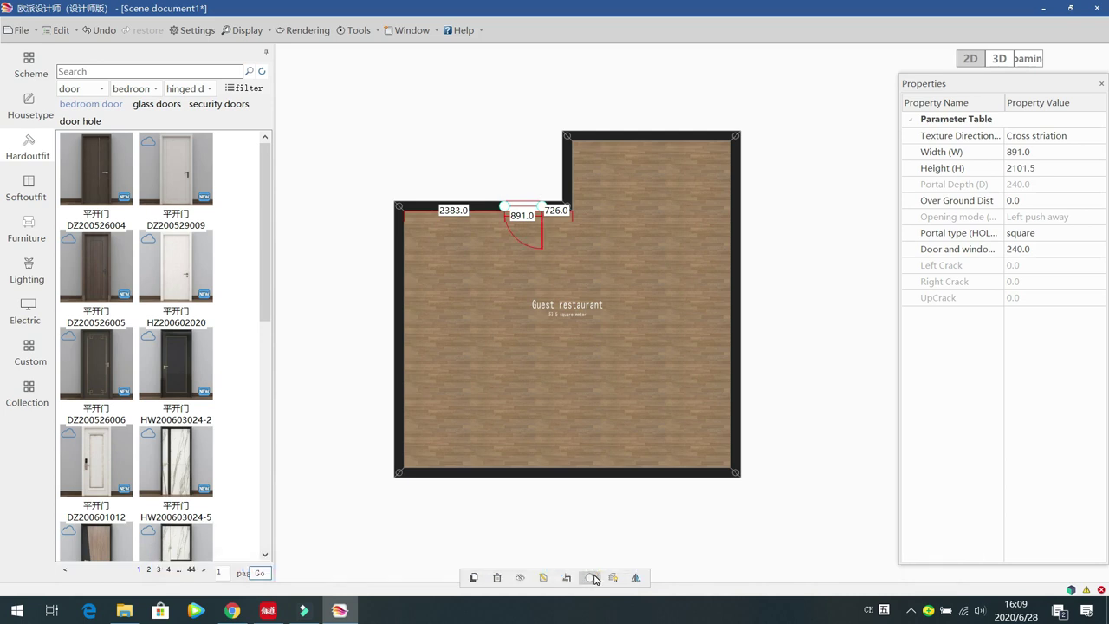
pyautogui.click(1024, 61)
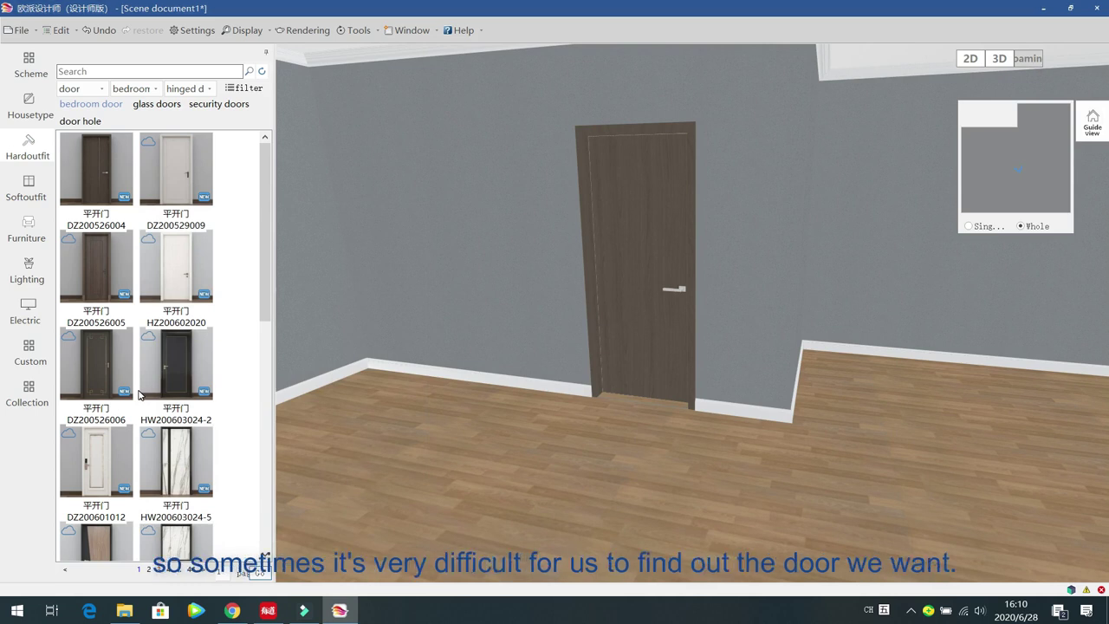
# - Filter doors to American style, then reset the style to Unlimited and close the filter
pyautogui.moveTo(138, 394)
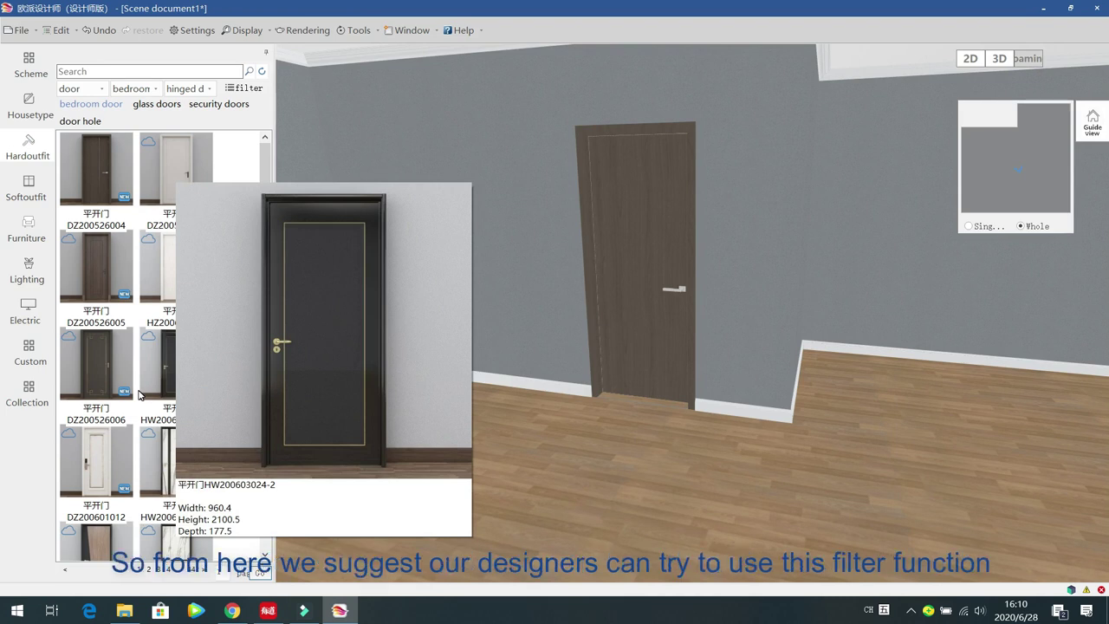
pyautogui.click(243, 89)
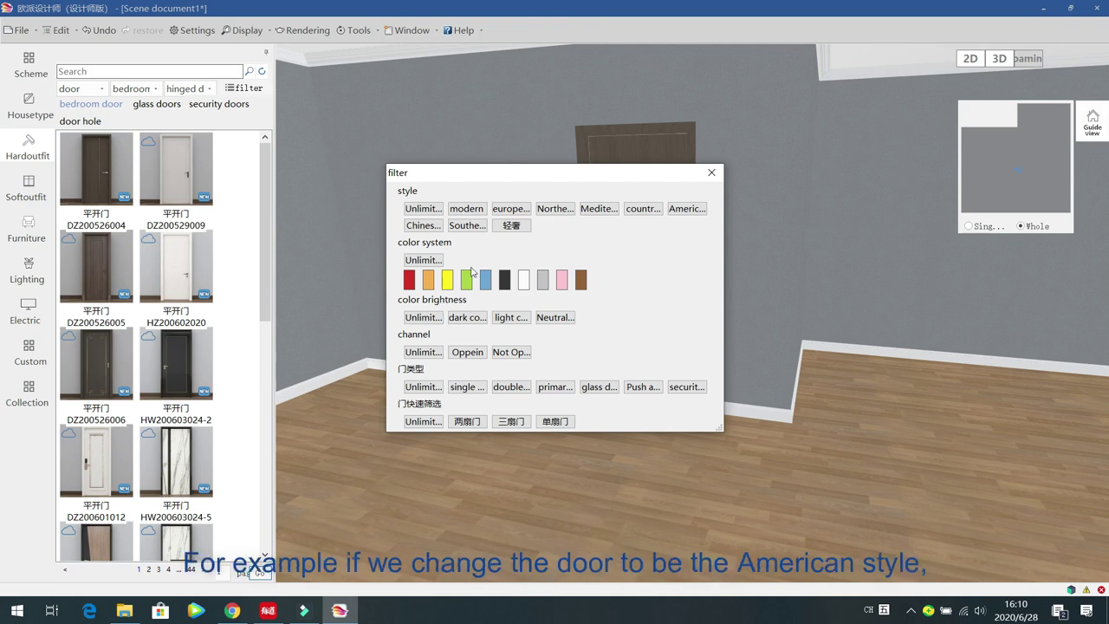
pyautogui.click(687, 211)
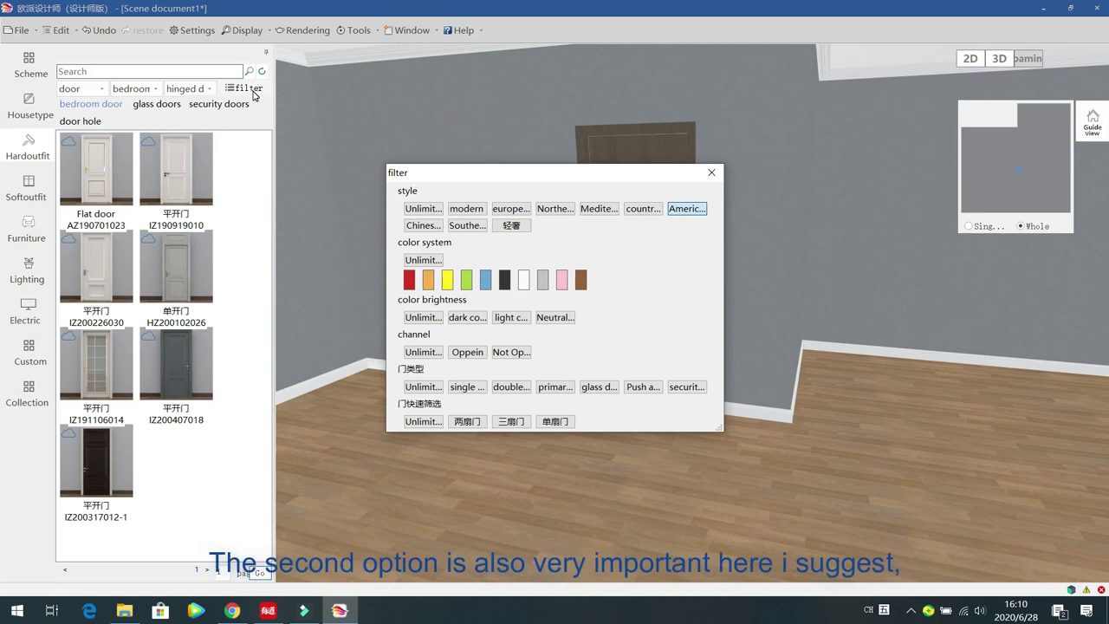
pyautogui.click(413, 210)
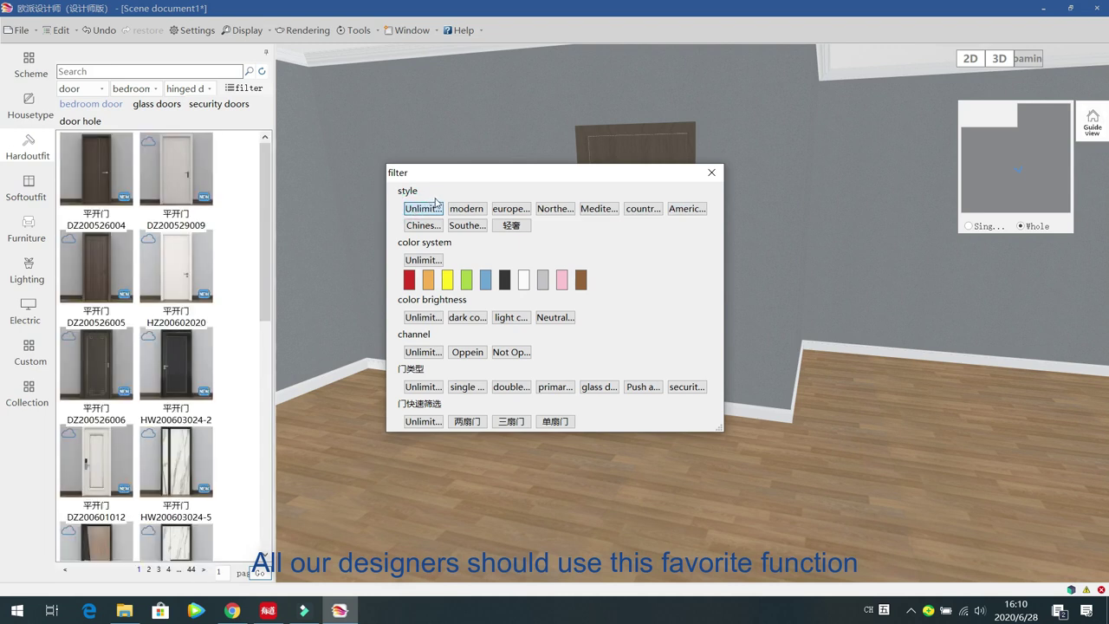
pyautogui.click(712, 175)
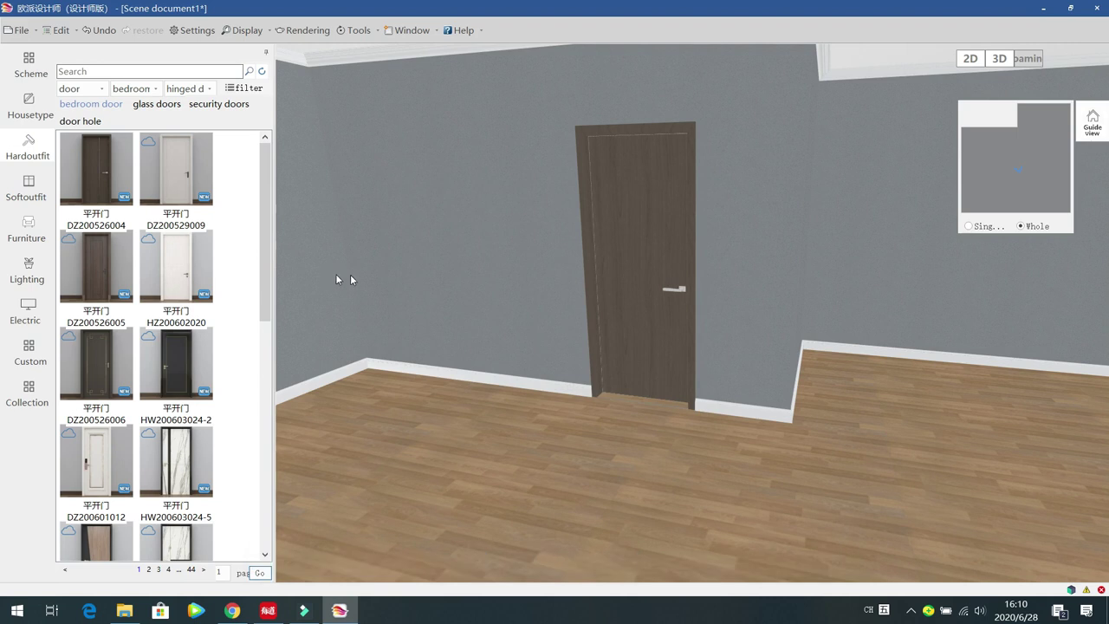
# - Select door DZ200526004 and choose to add it to the collection
pyautogui.click(105, 176)
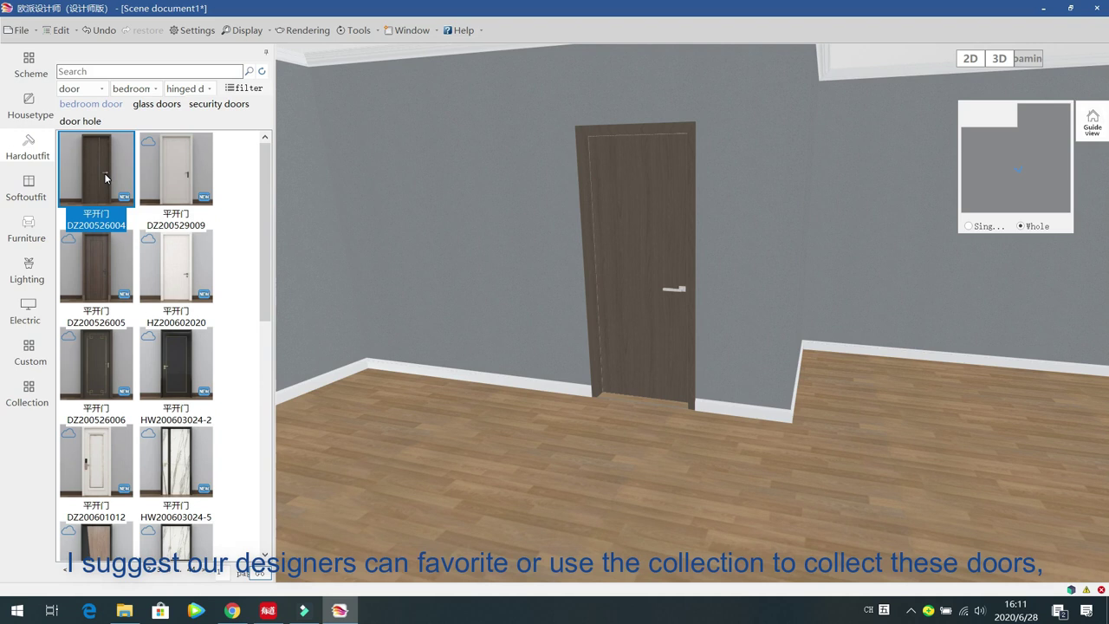
pyautogui.rightClick(101, 165)
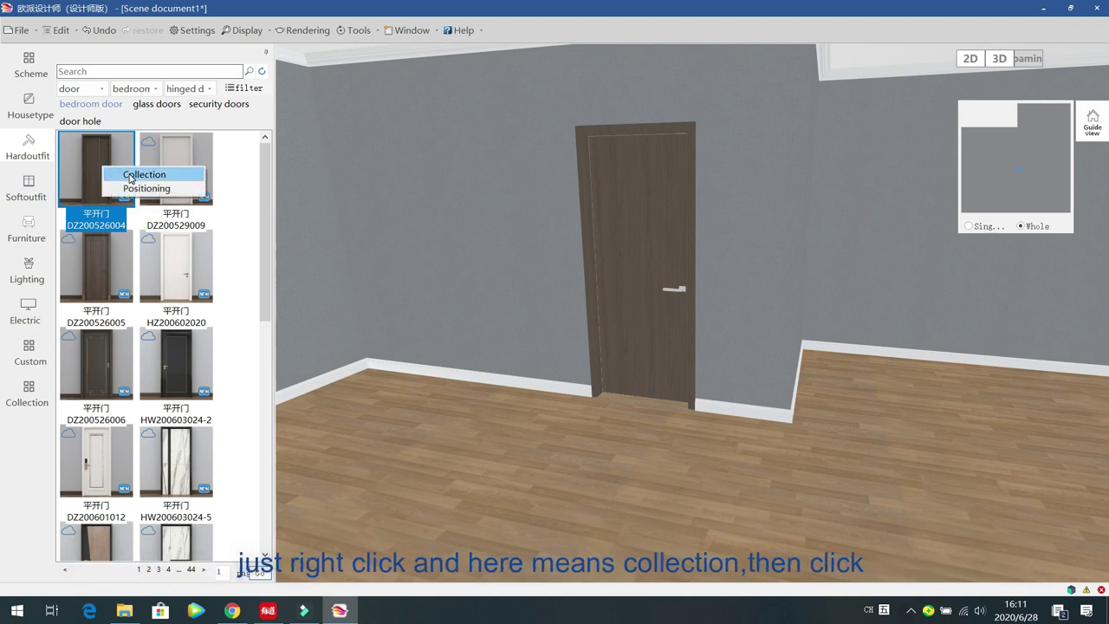
pyautogui.click(135, 176)
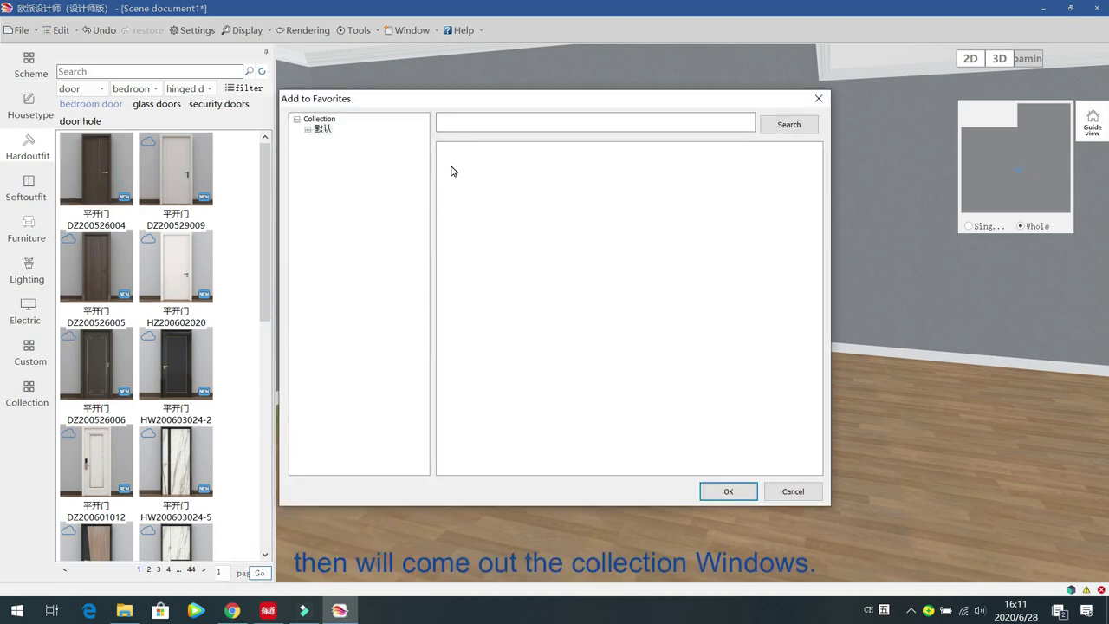
# - Create a 'door' subfolder under 默认 and save the door into it
pyautogui.click(307, 129)
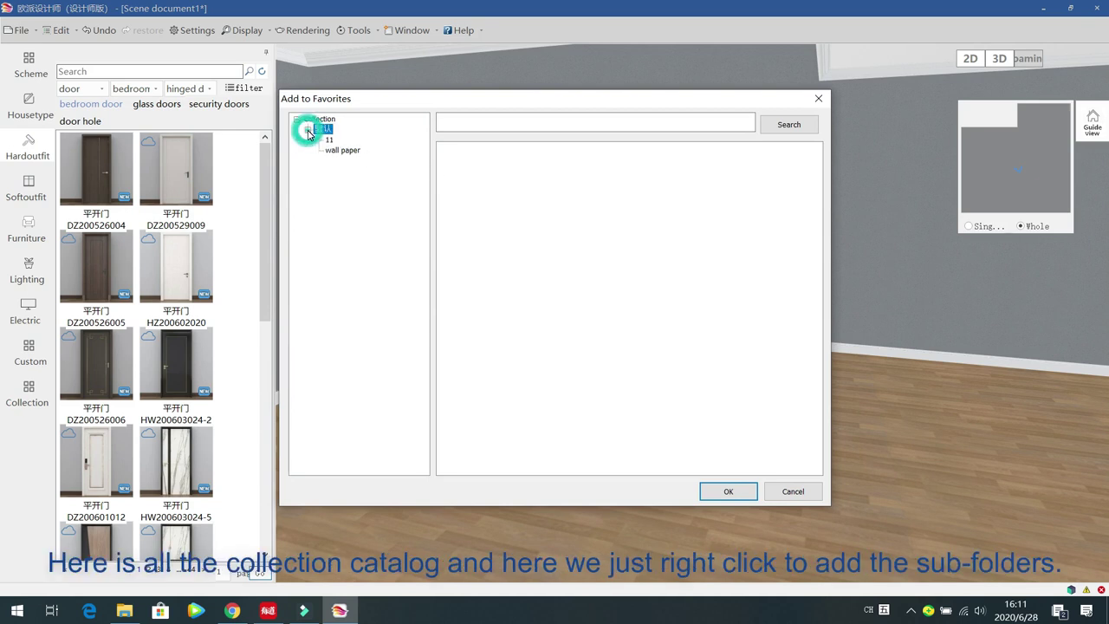
pyautogui.click(322, 129)
pyautogui.rightClick(327, 131)
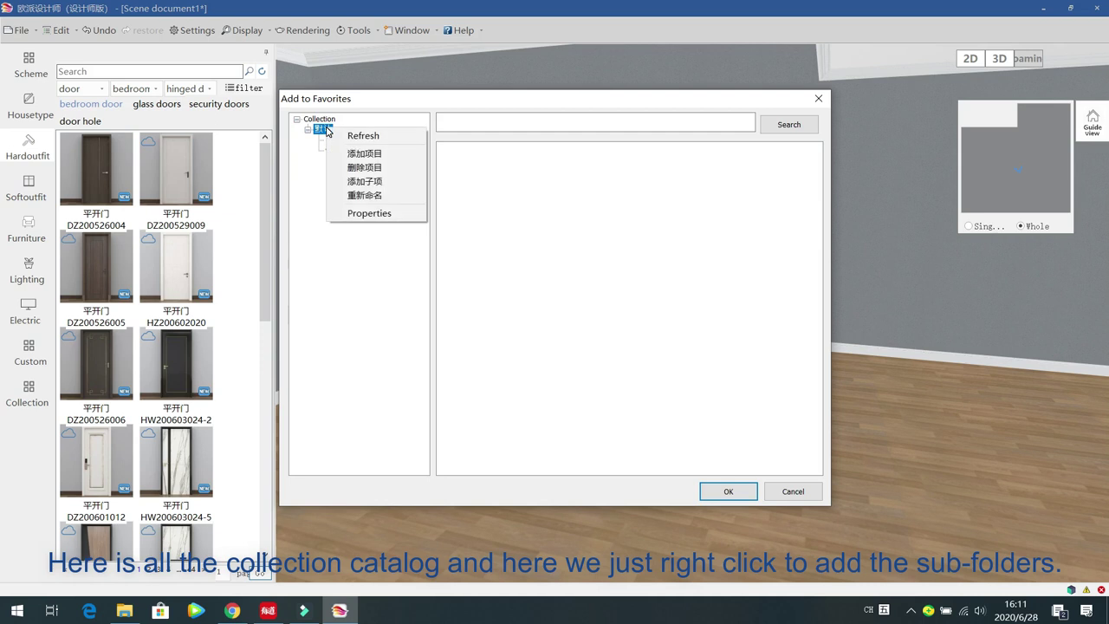
pyautogui.click(367, 182)
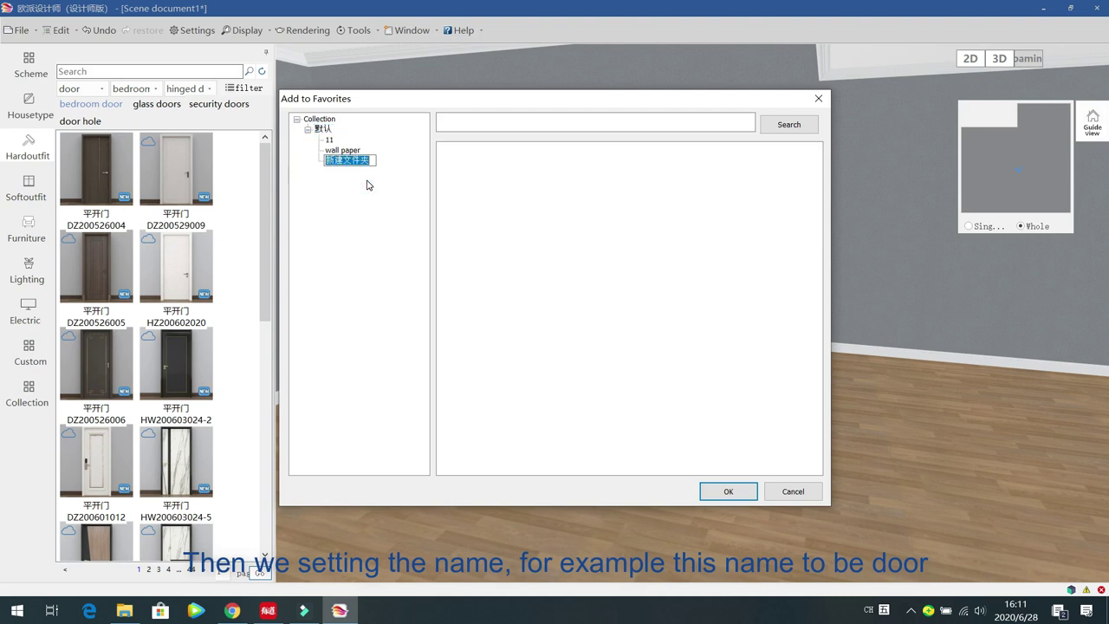
pyautogui.write('door')
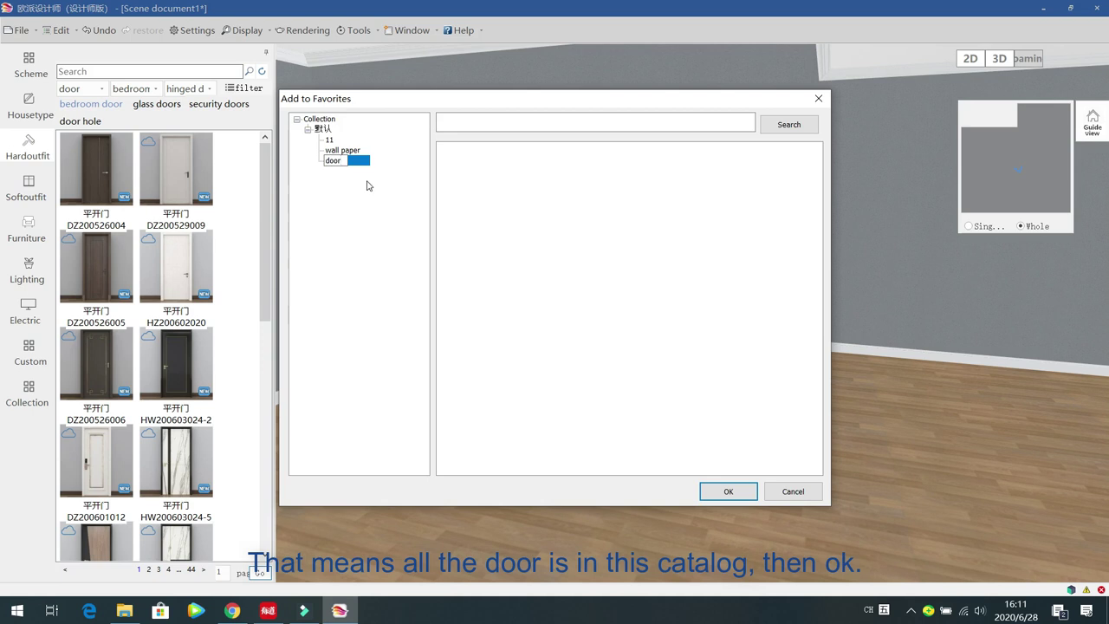
pyautogui.click(367, 184)
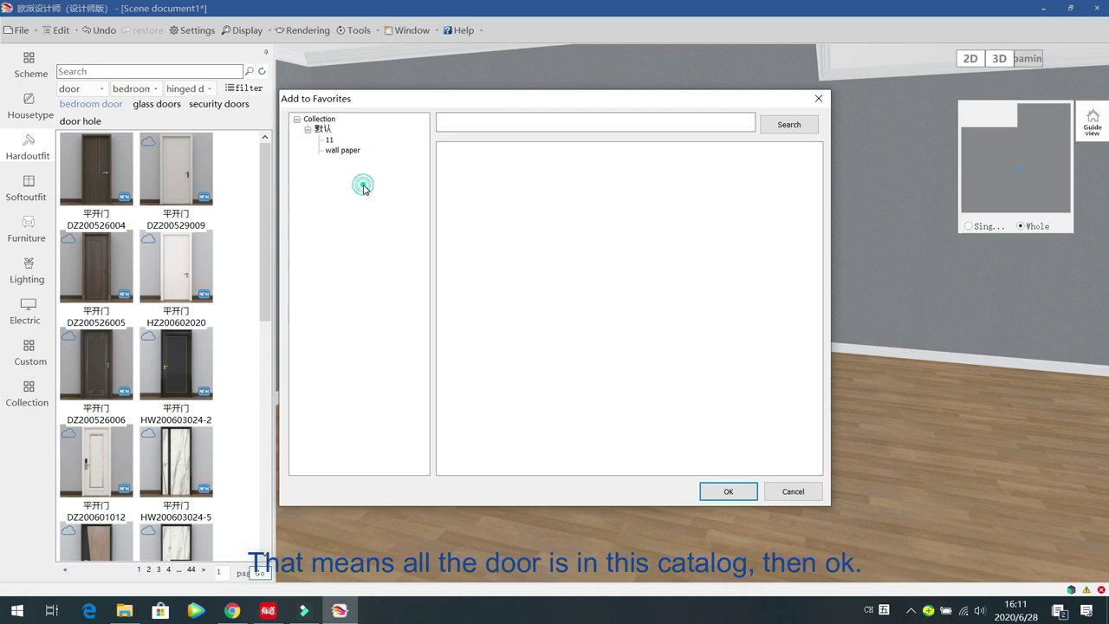
pyautogui.click(324, 129)
pyautogui.click(333, 161)
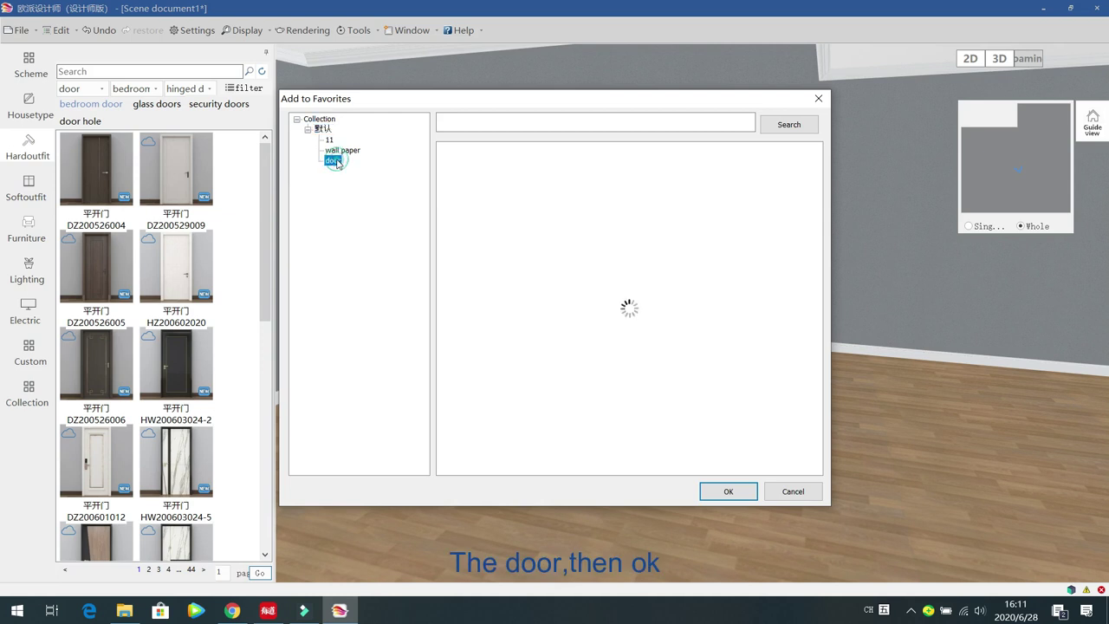
pyautogui.click(739, 493)
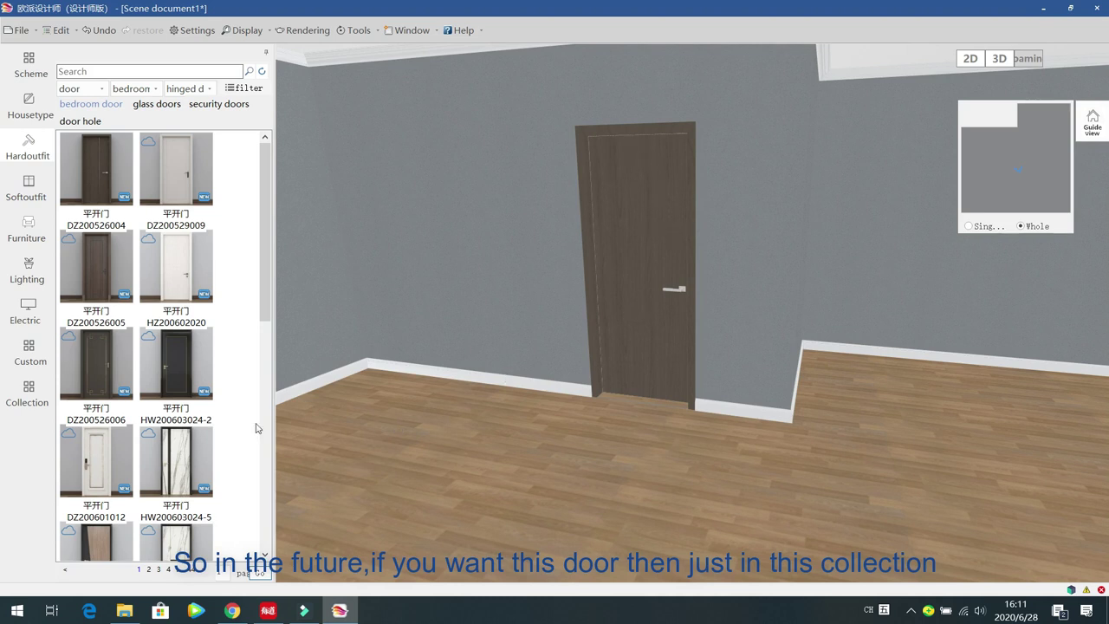
# - View the saved door in the collection's door folder, then show wallpapers OP295053 and OP295077
pyautogui.click(28, 392)
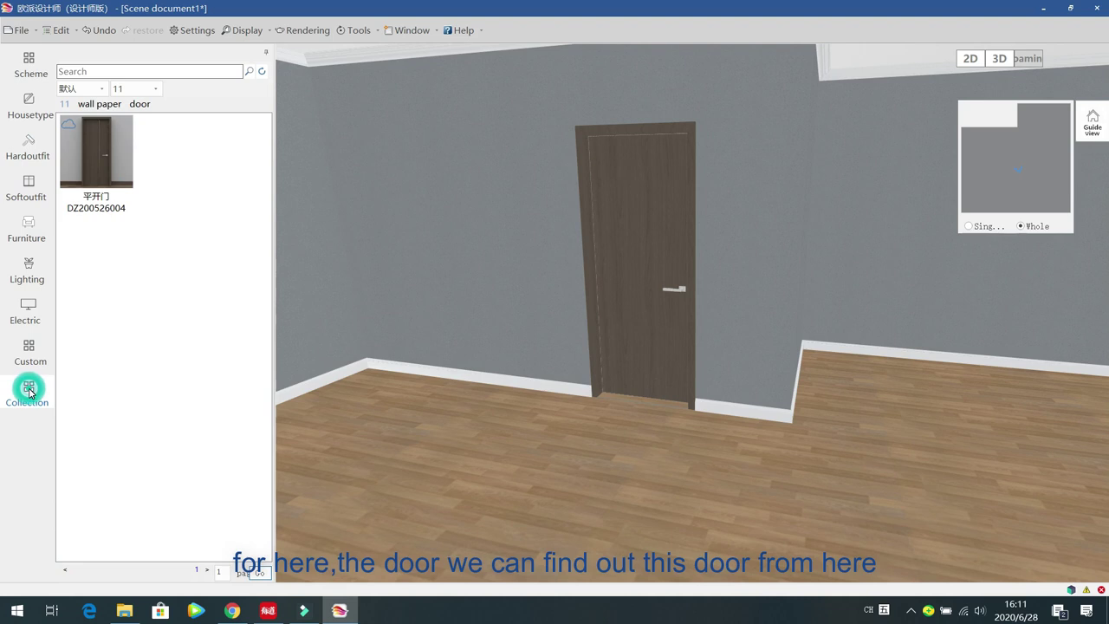
pyautogui.click(137, 104)
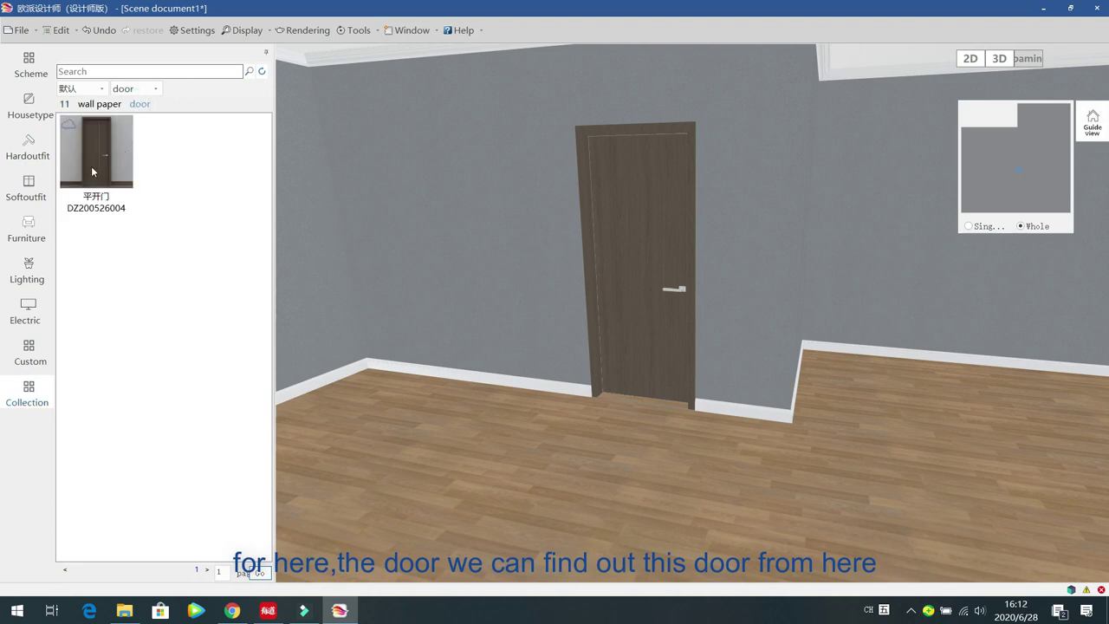
pyautogui.moveTo(96, 171)
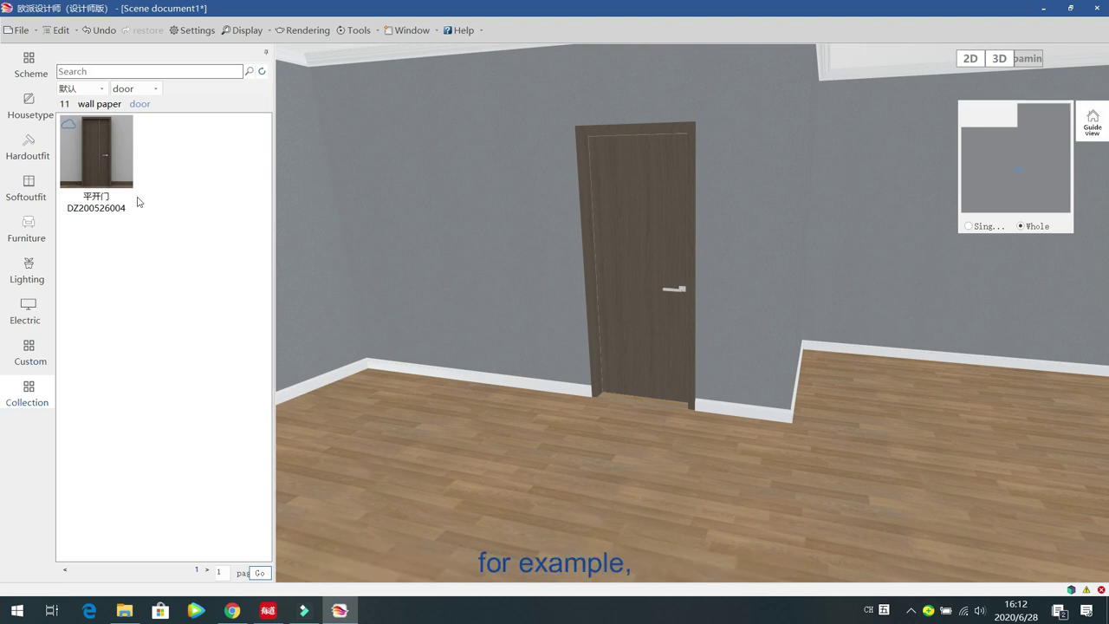
pyautogui.click(144, 105)
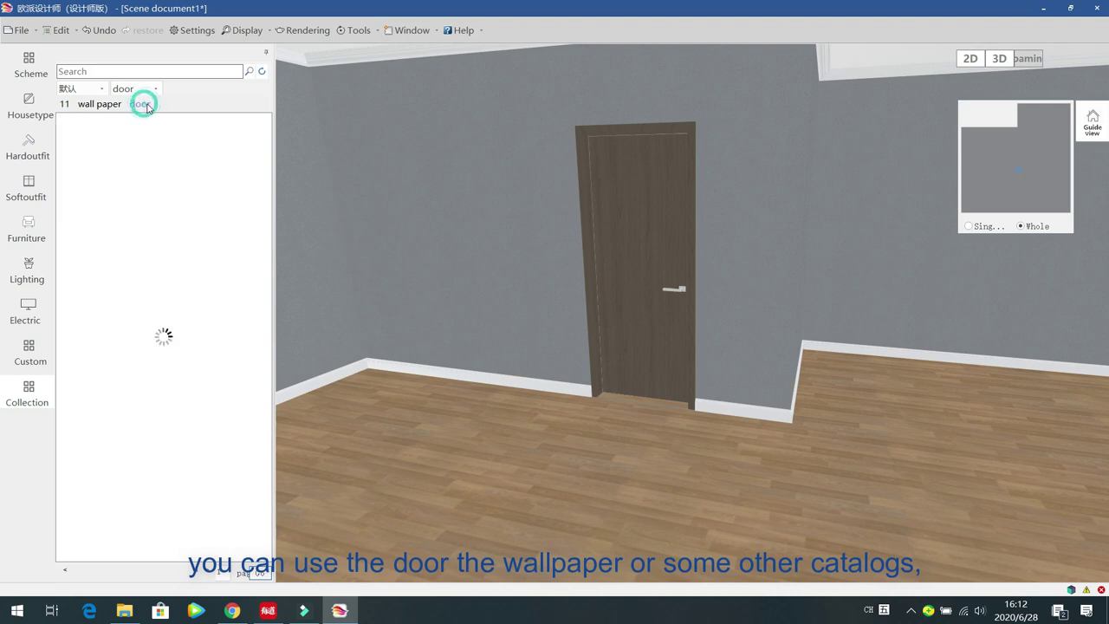
pyautogui.click(108, 109)
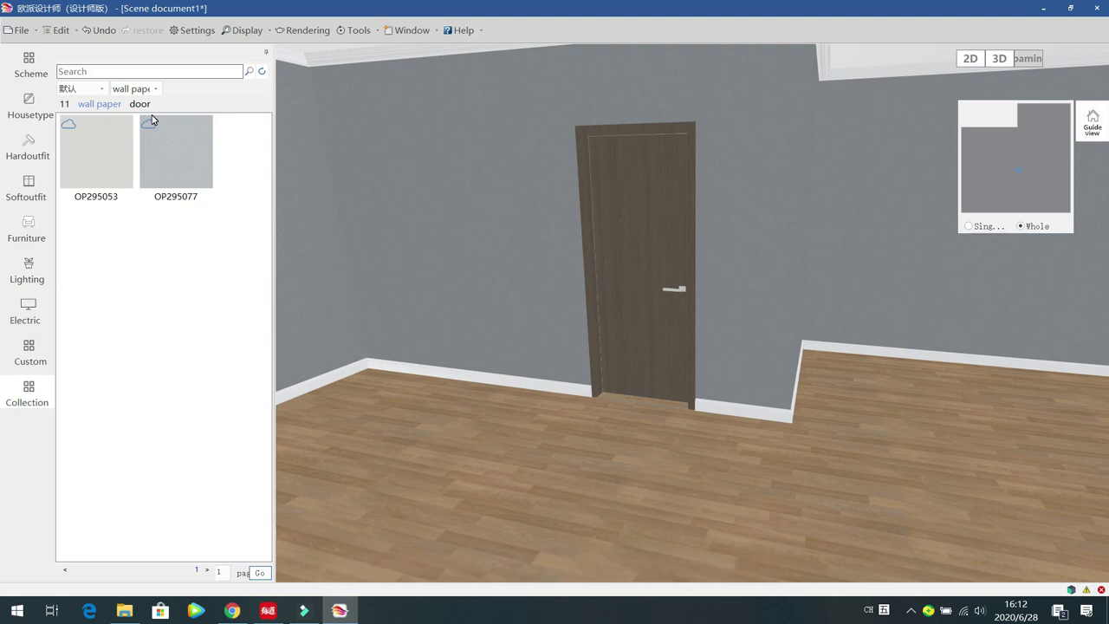
# - Switch the Hardoutfit catalog category to windows
pyautogui.click(29, 152)
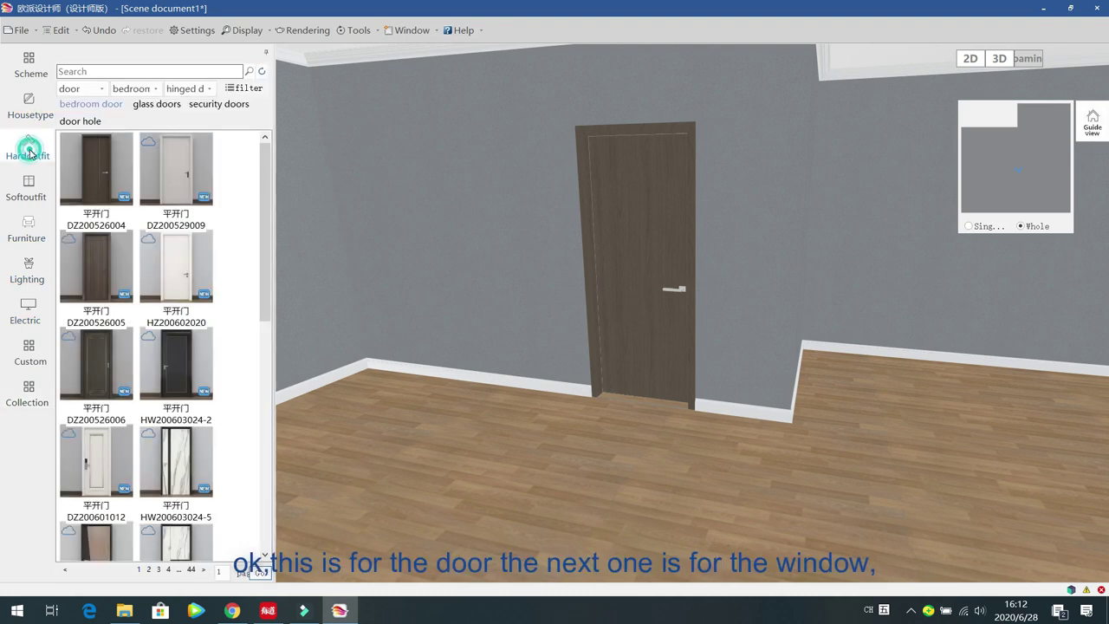
pyautogui.click(97, 90)
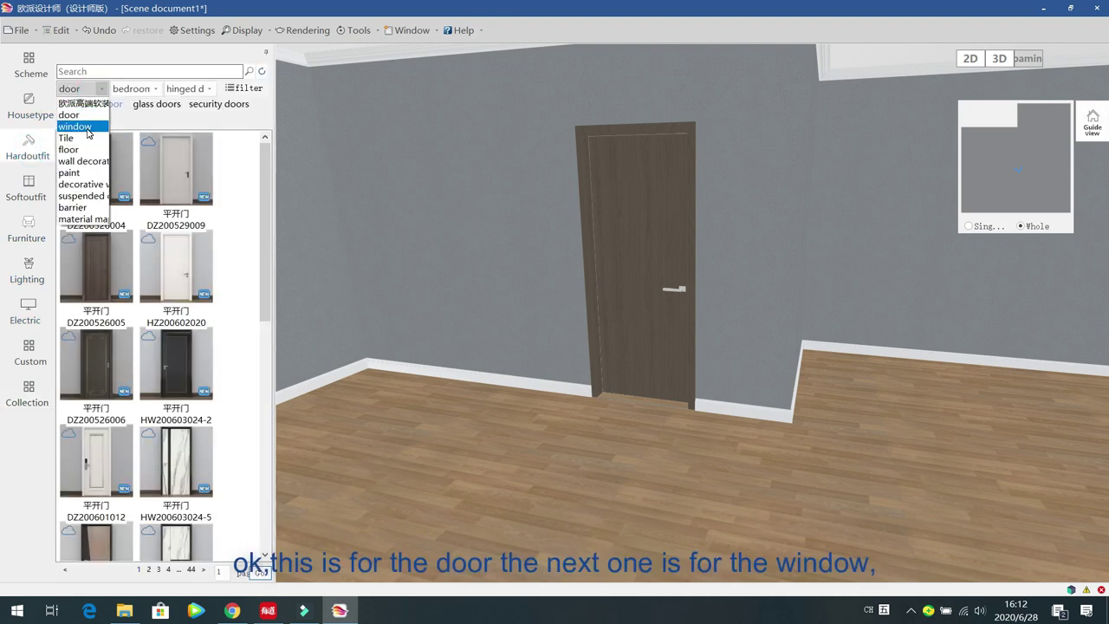
pyautogui.click(86, 128)
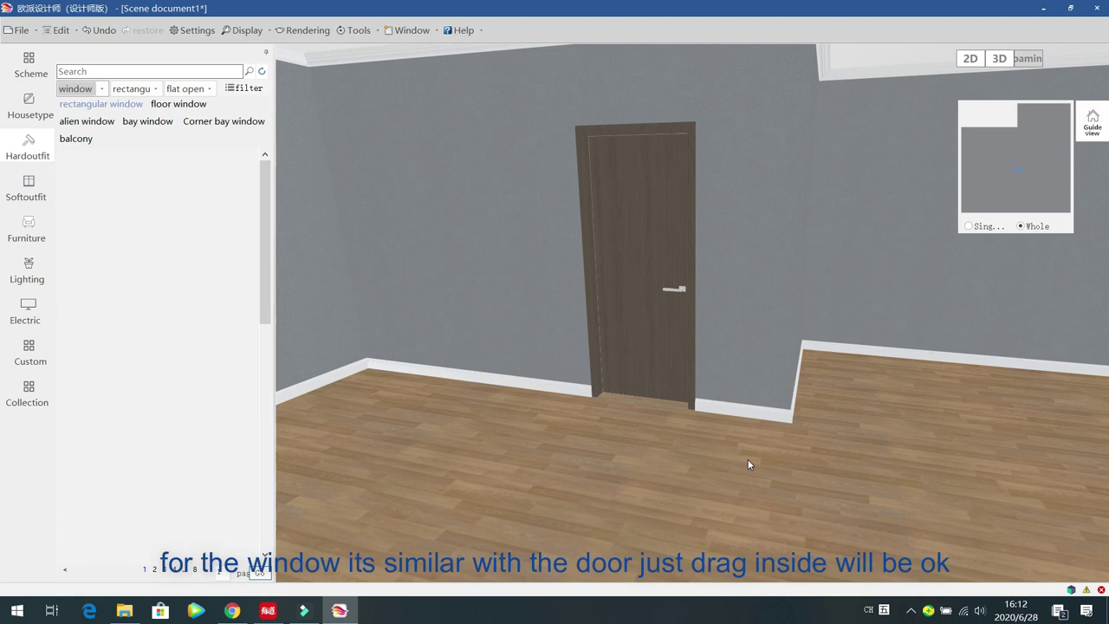
# - Place window DZ200601012 on the side wall: 1693.5 wide, 1101.0 high, 1000.0 above floor
pyautogui.moveTo(862, 440); pyautogui.dragTo(672, 446)
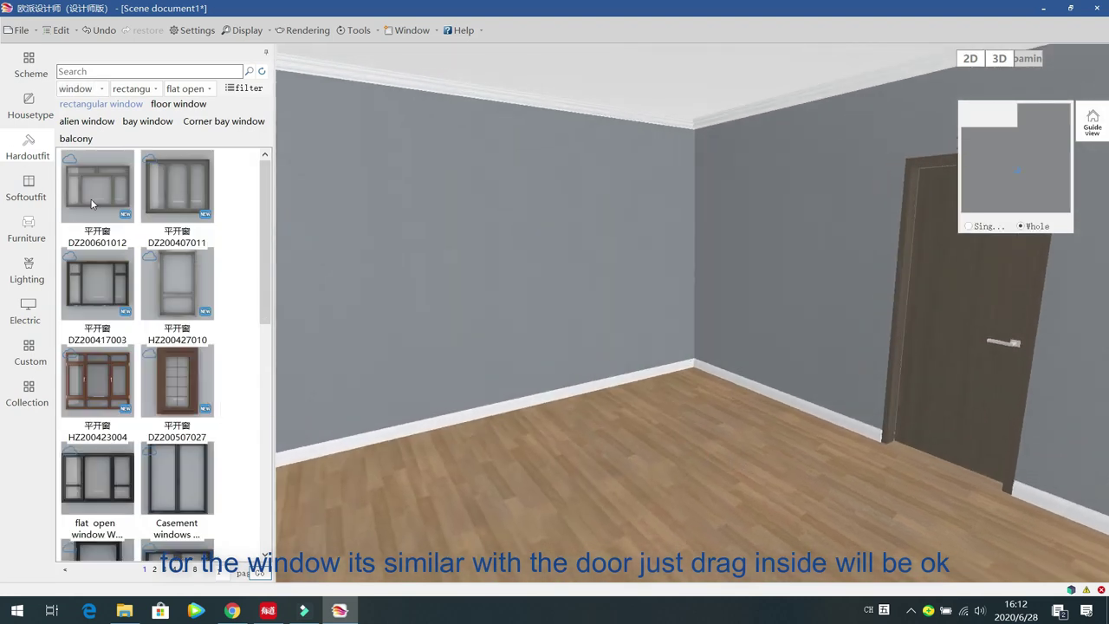
pyautogui.moveTo(93, 177); pyautogui.dragTo(488, 319)
pyautogui.click(526, 275)
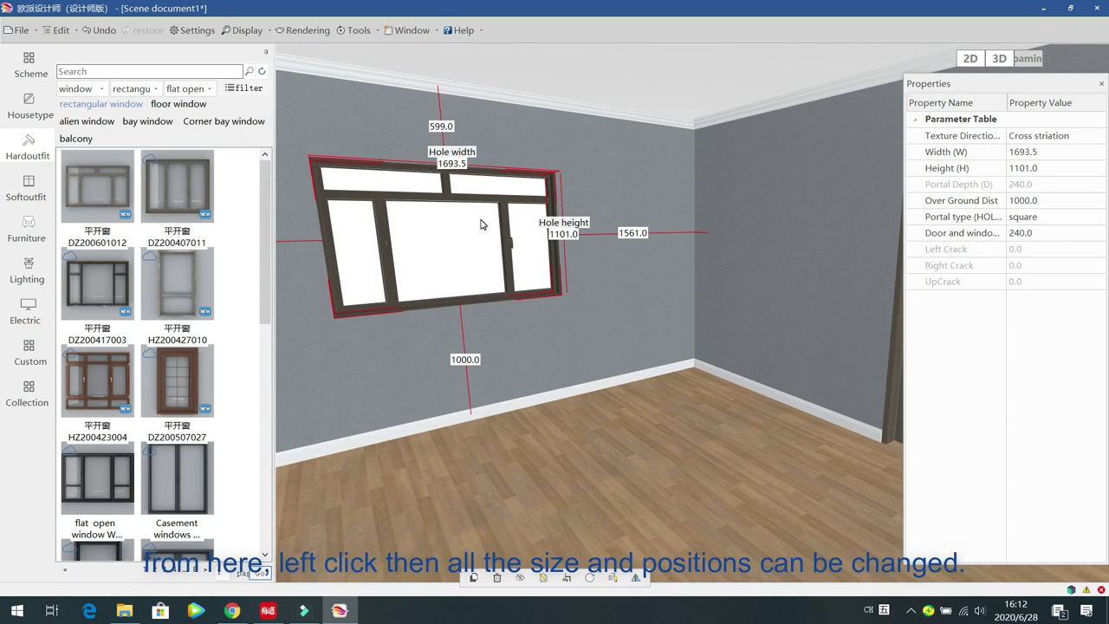
pyautogui.click(248, 88)
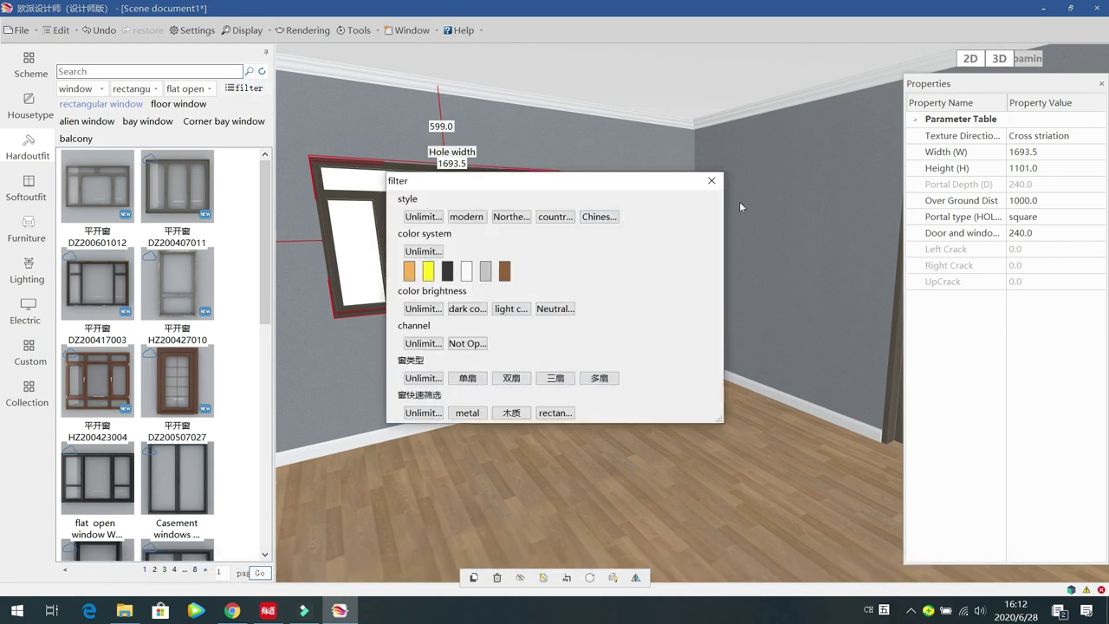
# - Close the window filter and visit the collection library before returning to the window catalog
pyautogui.click(712, 180)
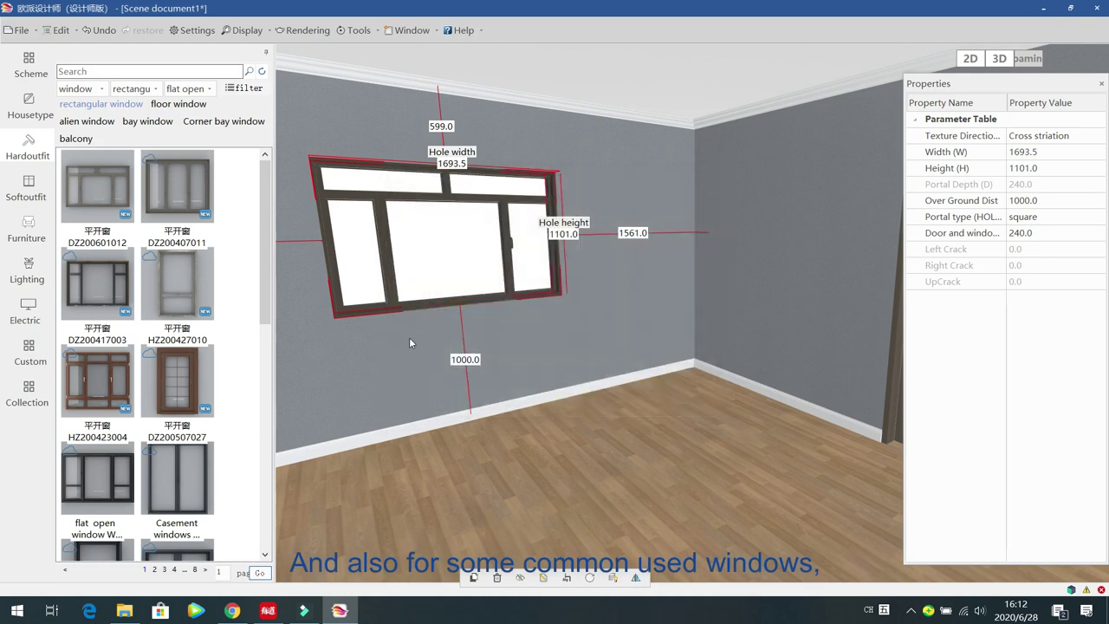
pyautogui.rightClick(177, 183)
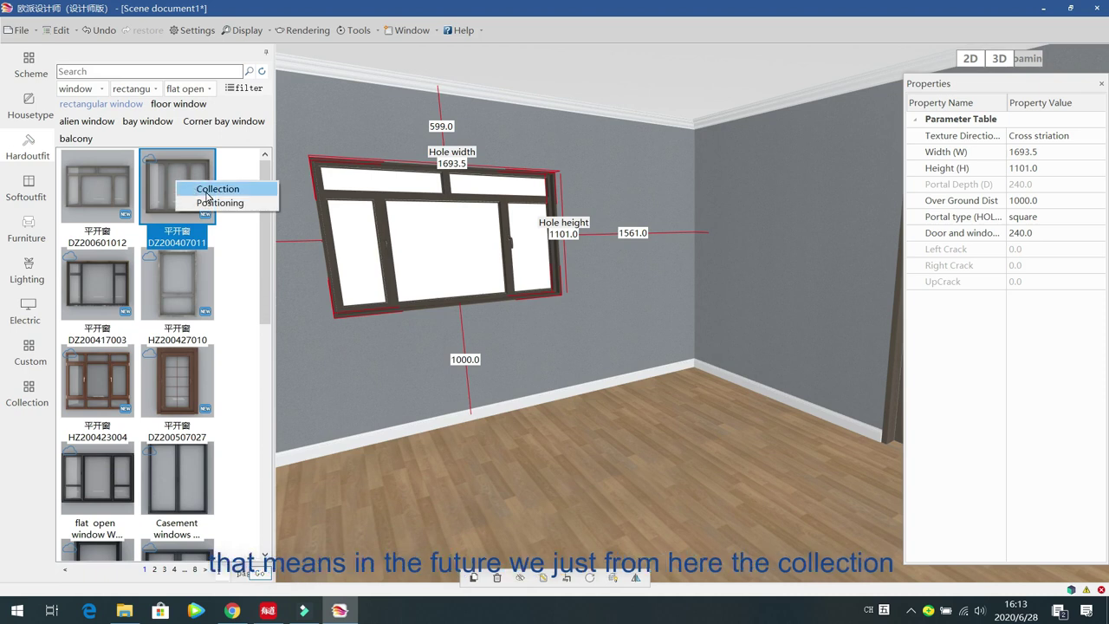
pyautogui.click(27, 392)
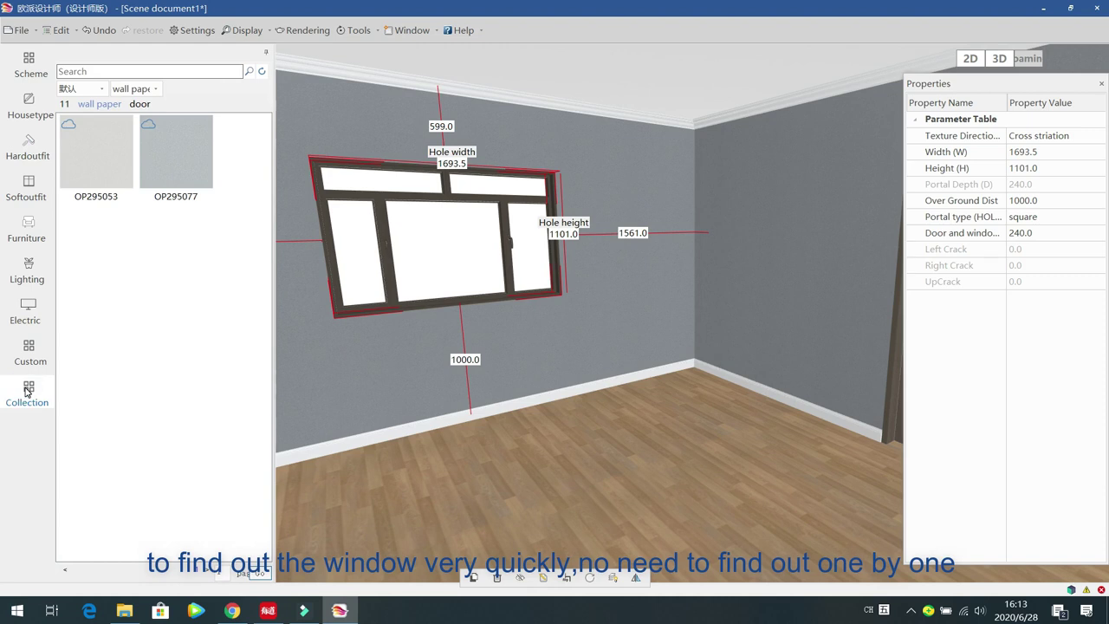
pyautogui.click(30, 148)
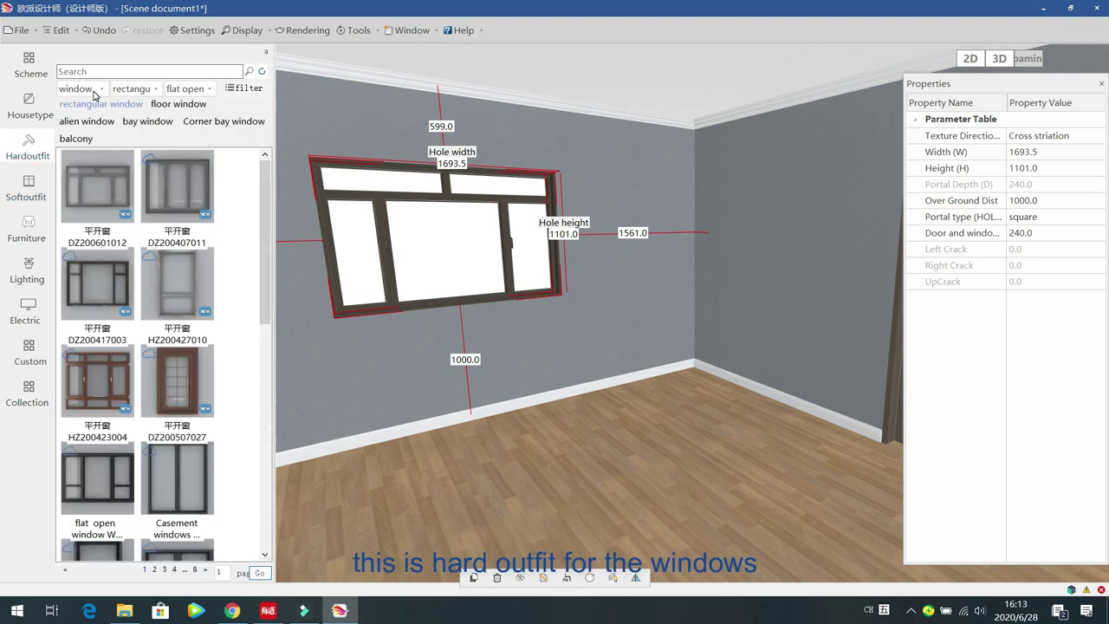
# - Set the window type to Corner bay window, then to balcony
pyautogui.click(141, 89)
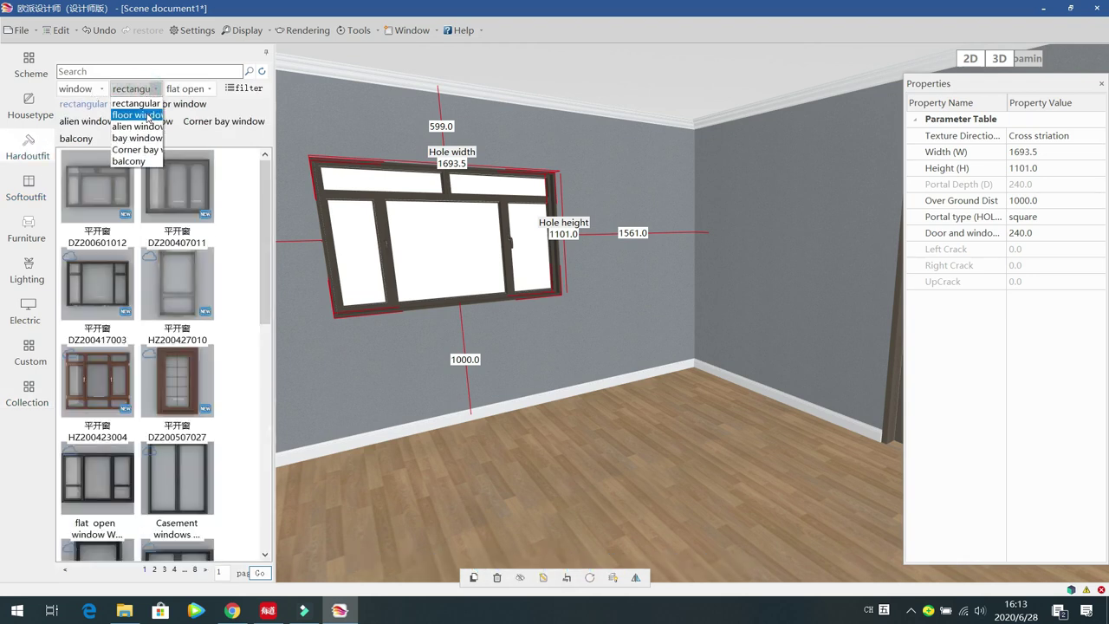
pyautogui.click(134, 150)
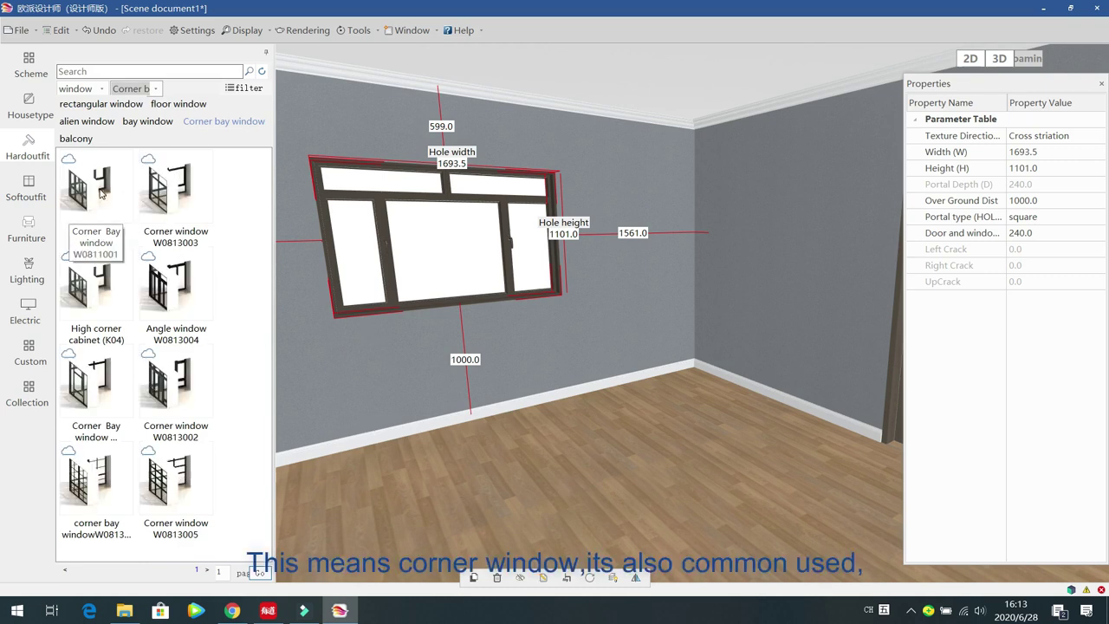
pyautogui.click(130, 89)
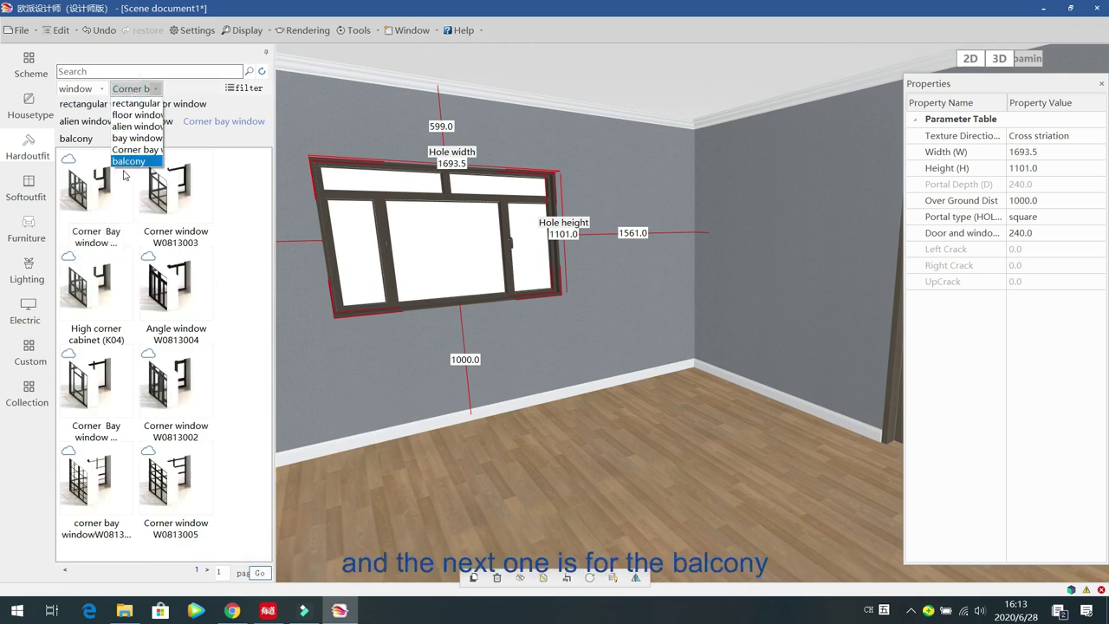
pyautogui.click(128, 131)
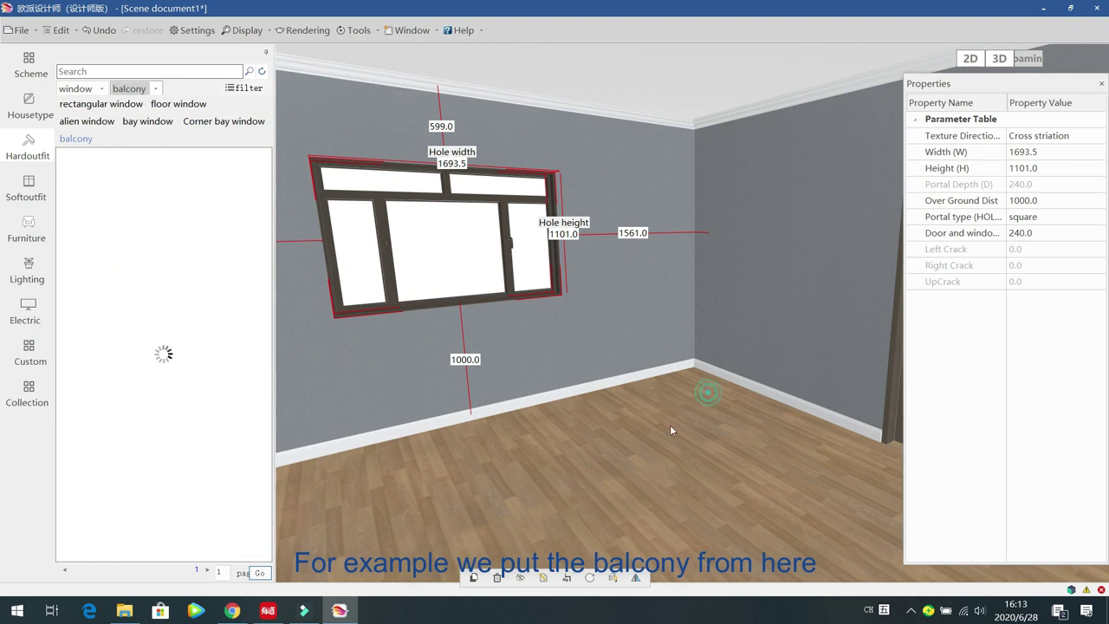
# - Fit a black-framed sliding-door balcony into the left gray wall and select it to check its 3466.0 × 2422.5 size
pyautogui.moveTo(670, 431); pyautogui.dragTo(631, 435)
pyautogui.moveTo(126, 204); pyautogui.dragTo(437, 316)
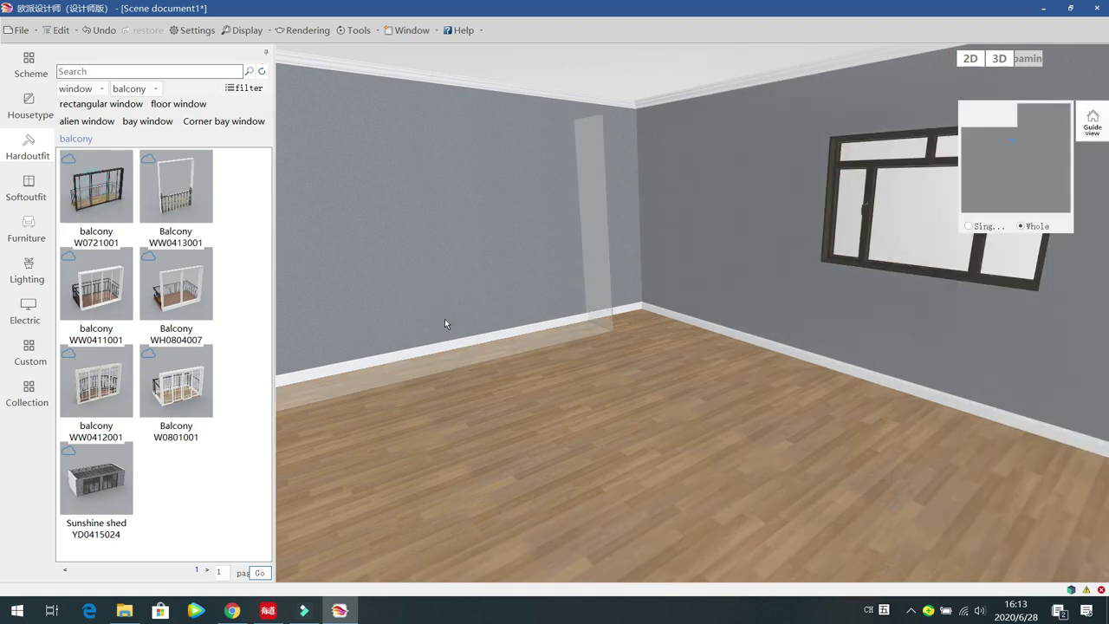
pyautogui.moveTo(547, 353); pyautogui.dragTo(547, 349)
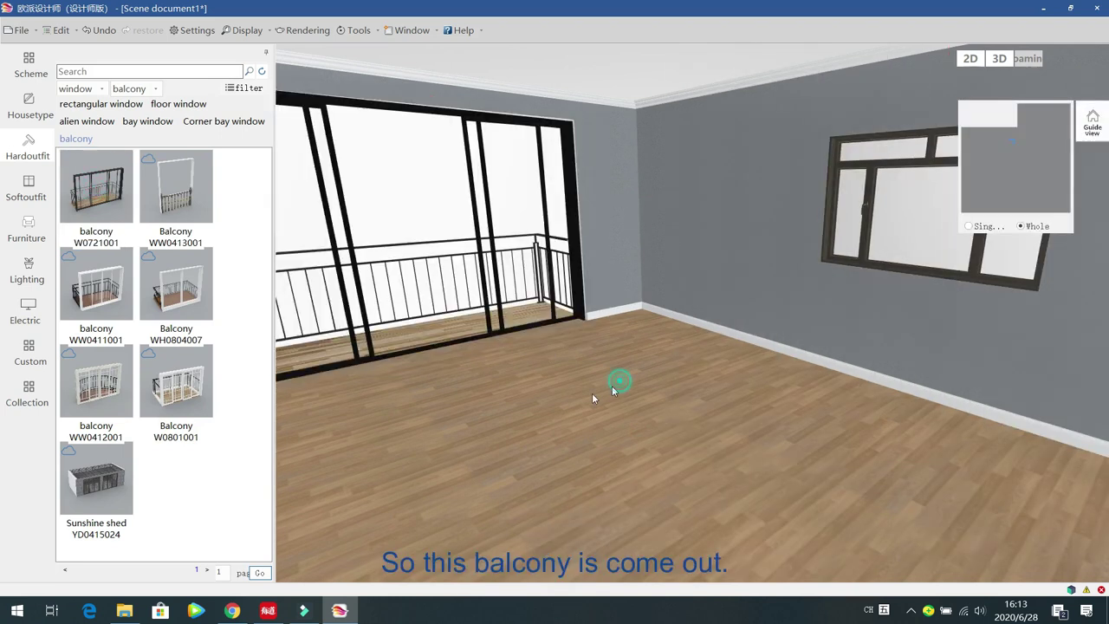
pyautogui.moveTo(592, 392); pyautogui.dragTo(542, 393)
pyautogui.click(484, 343)
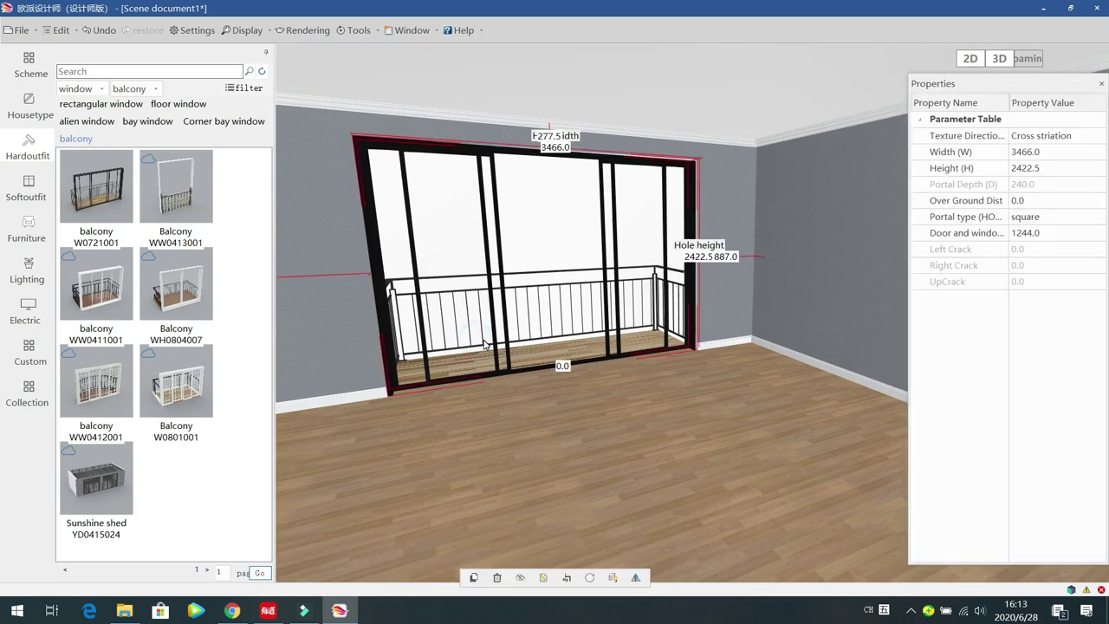
pyautogui.click(98, 89)
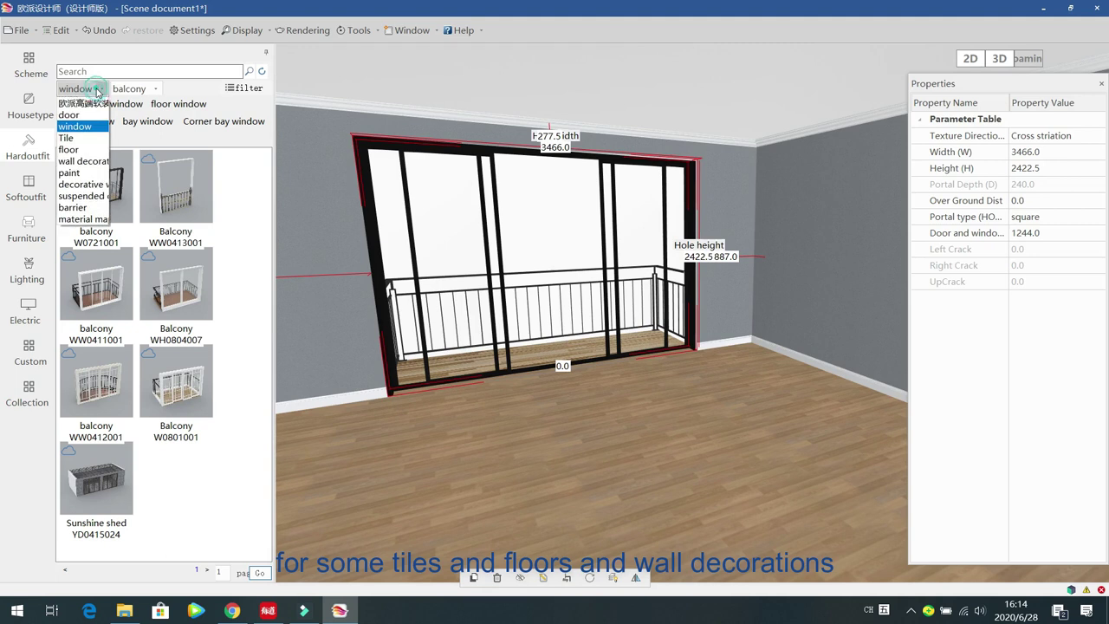
# - Pave the floor with light grey PYZ290 marble tile and select it to view its 2700.0 space height
pyautogui.click(85, 137)
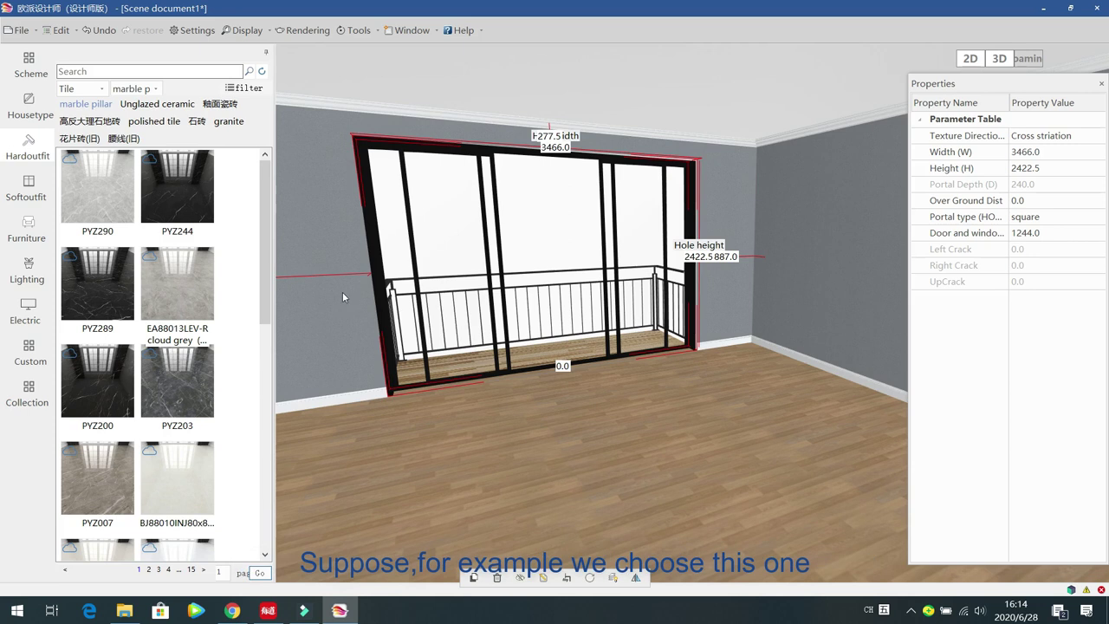
pyautogui.click(329, 251)
pyautogui.scroll(2, 420, 361)
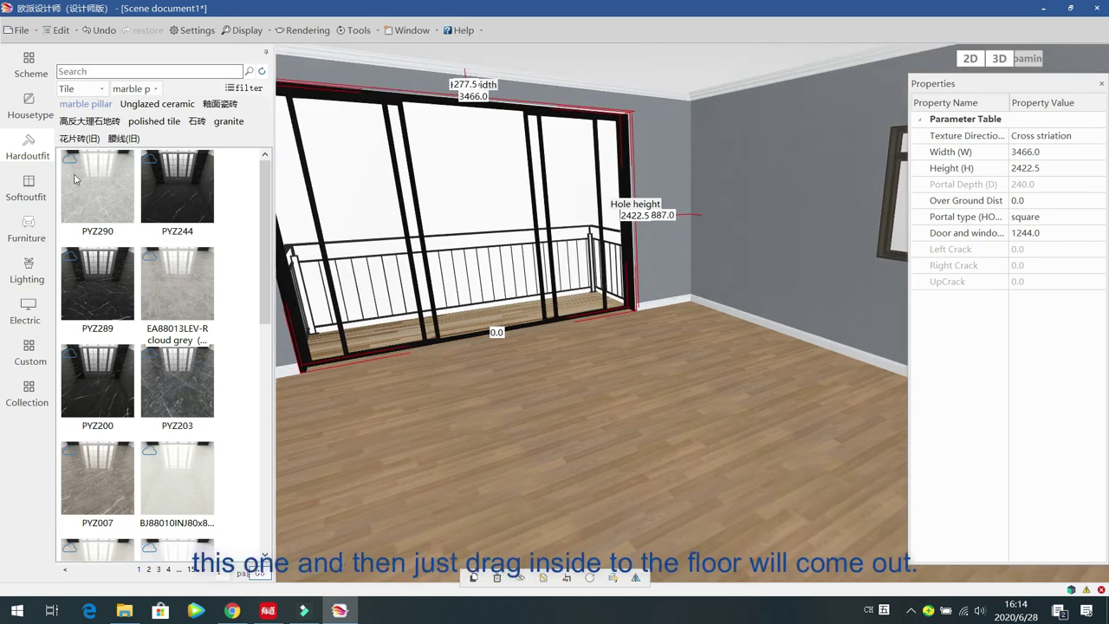
pyautogui.moveTo(87, 178); pyautogui.dragTo(544, 400)
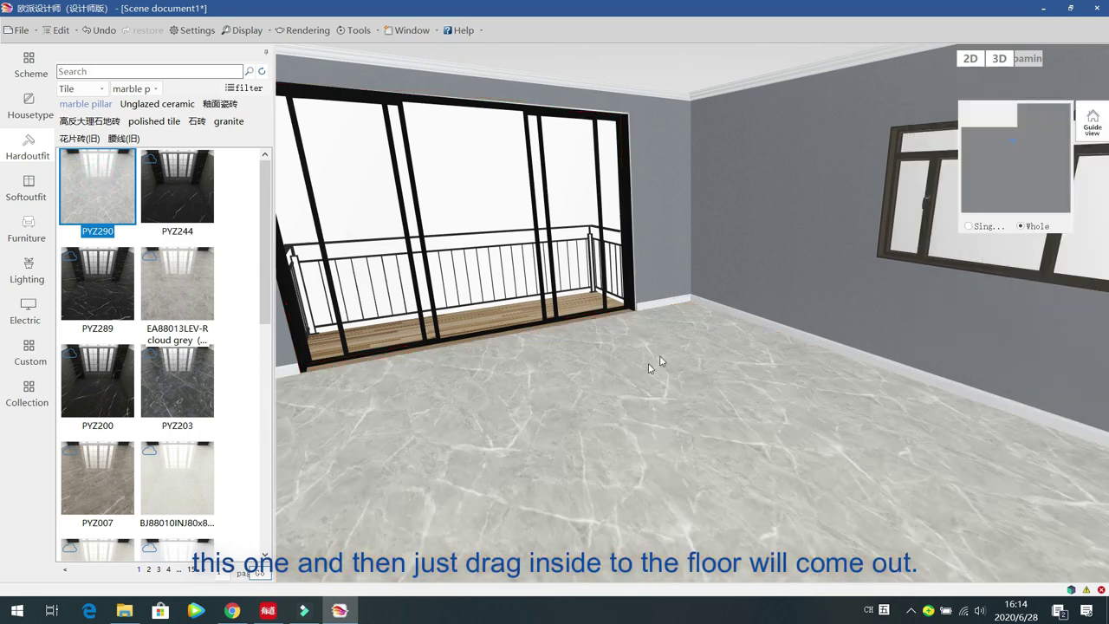
pyautogui.moveTo(700, 208); pyautogui.dragTo(588, 354)
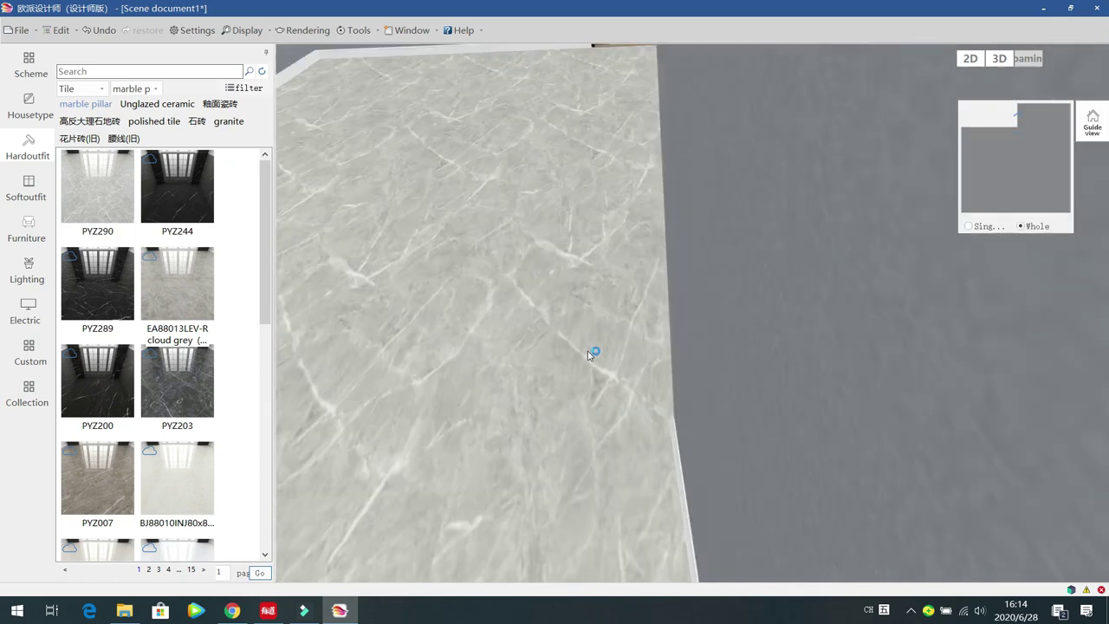
pyautogui.scroll(-3, 589, 352)
pyautogui.scroll(-3, 588, 338)
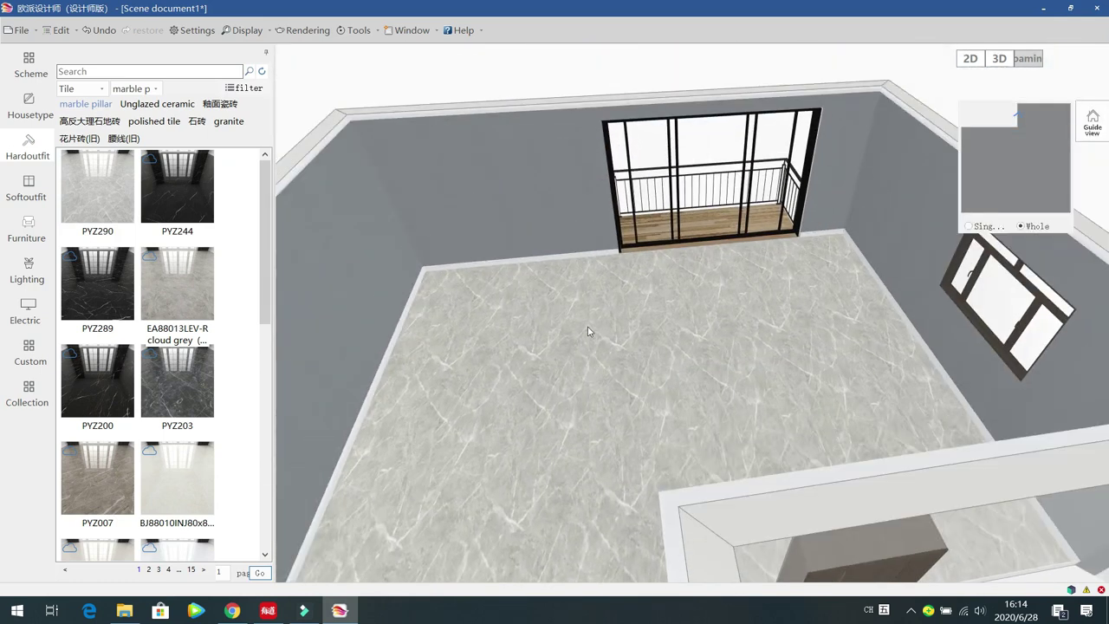
pyautogui.scroll(3, 587, 322)
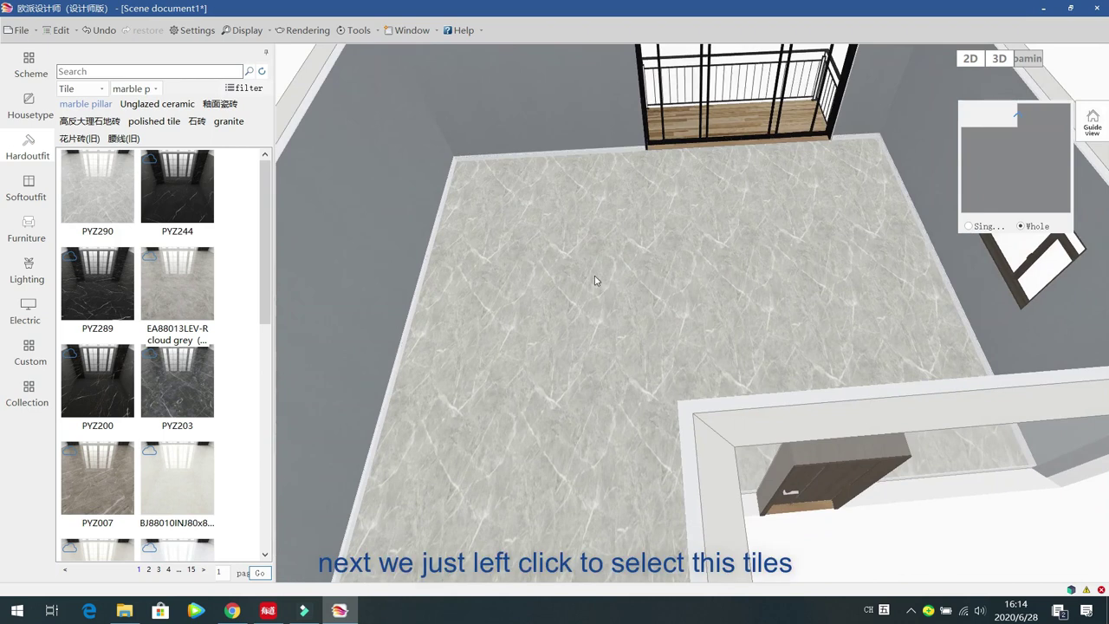
pyautogui.click(578, 237)
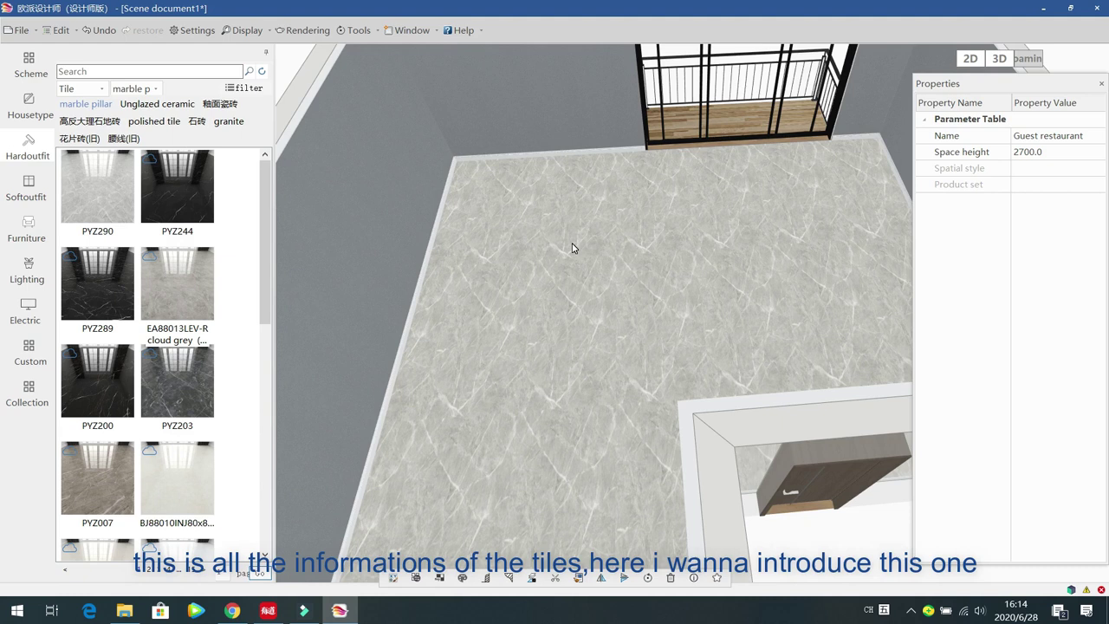
# - Cut the floor horizontally into two regions and select the upper part near the balcony
pyautogui.click(555, 579)
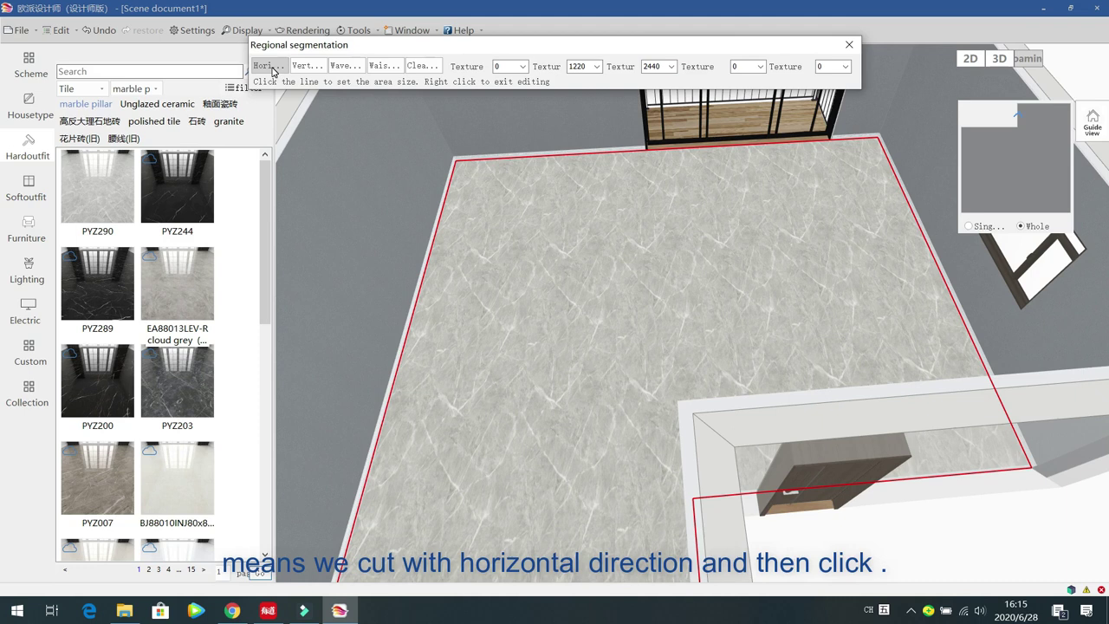
pyautogui.click(273, 70)
pyautogui.click(621, 245)
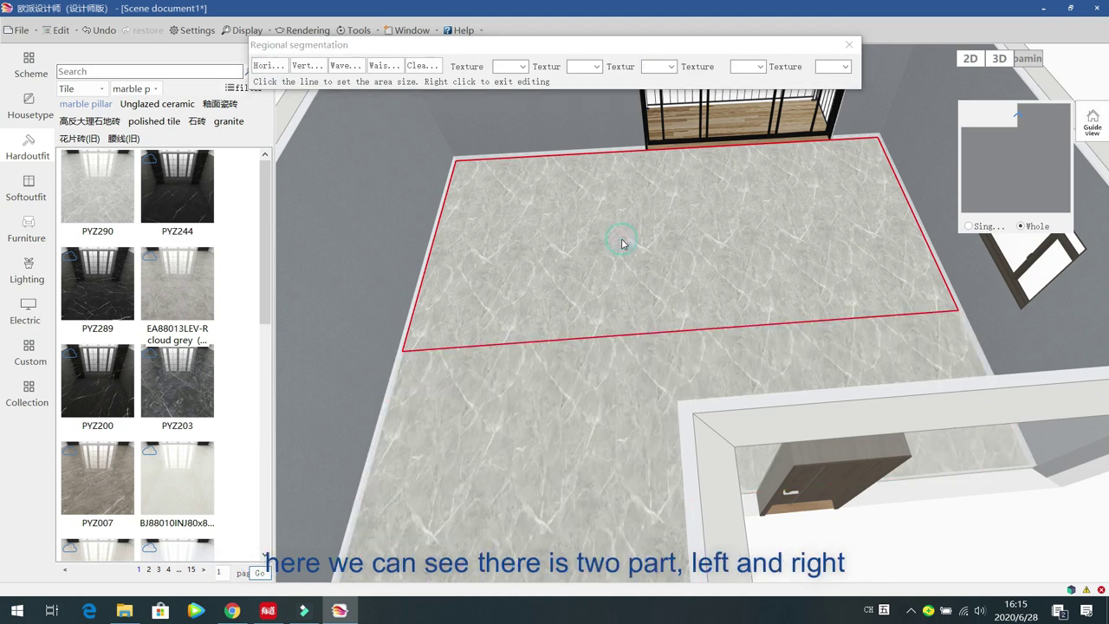
pyautogui.click(565, 245)
pyautogui.click(580, 244)
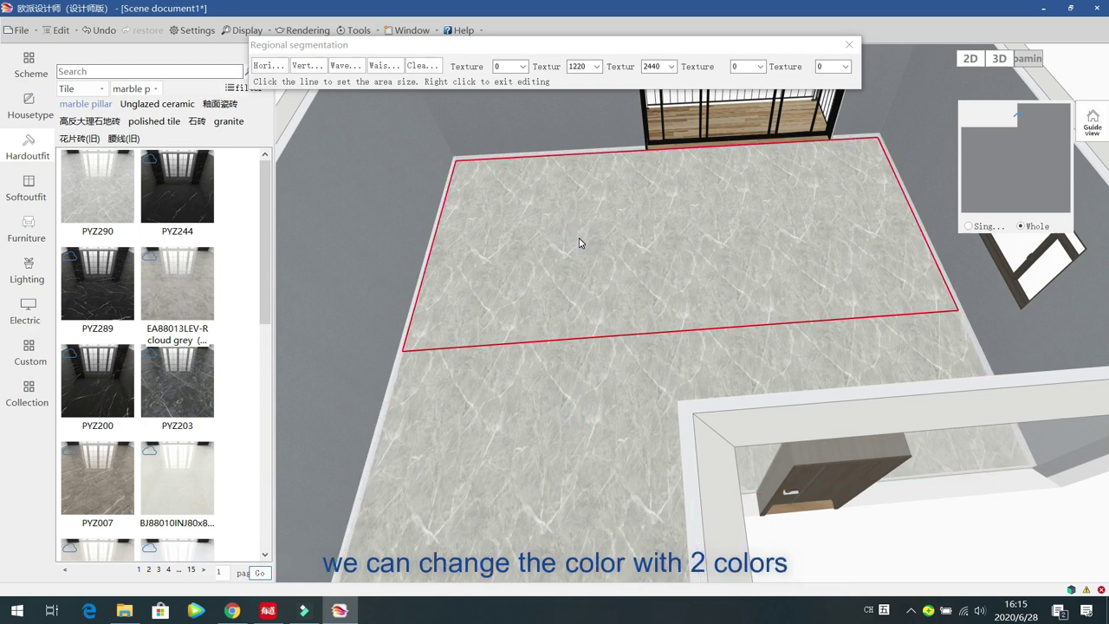
# - Pave the upper floor region with dark PYZ203 marble tile
pyautogui.moveTo(177, 389); pyautogui.dragTo(620, 279)
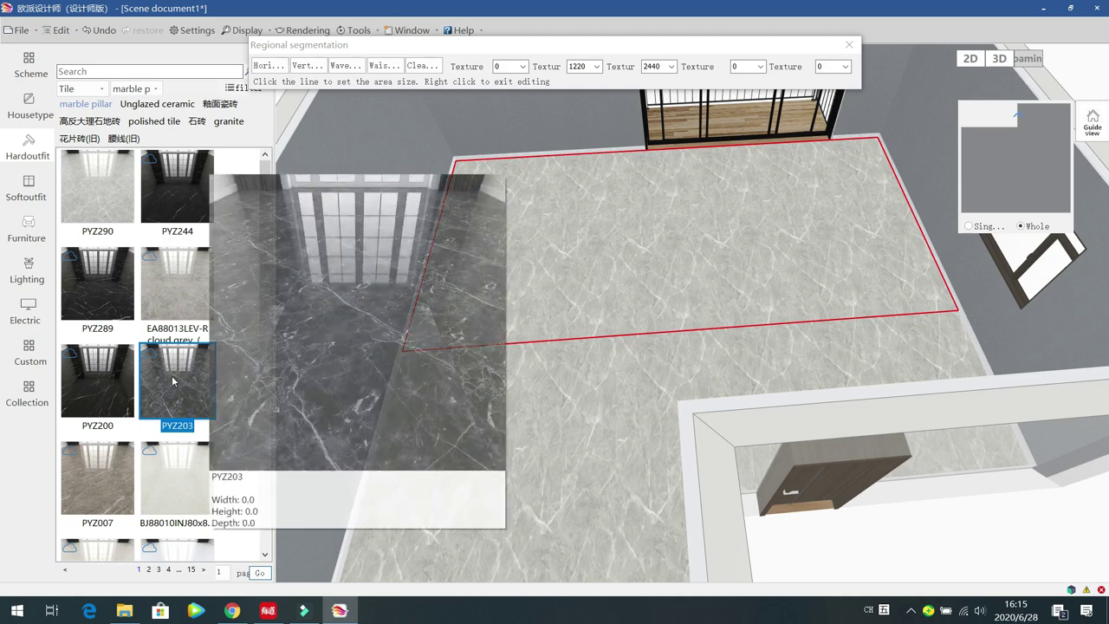
pyautogui.rightClick(552, 279)
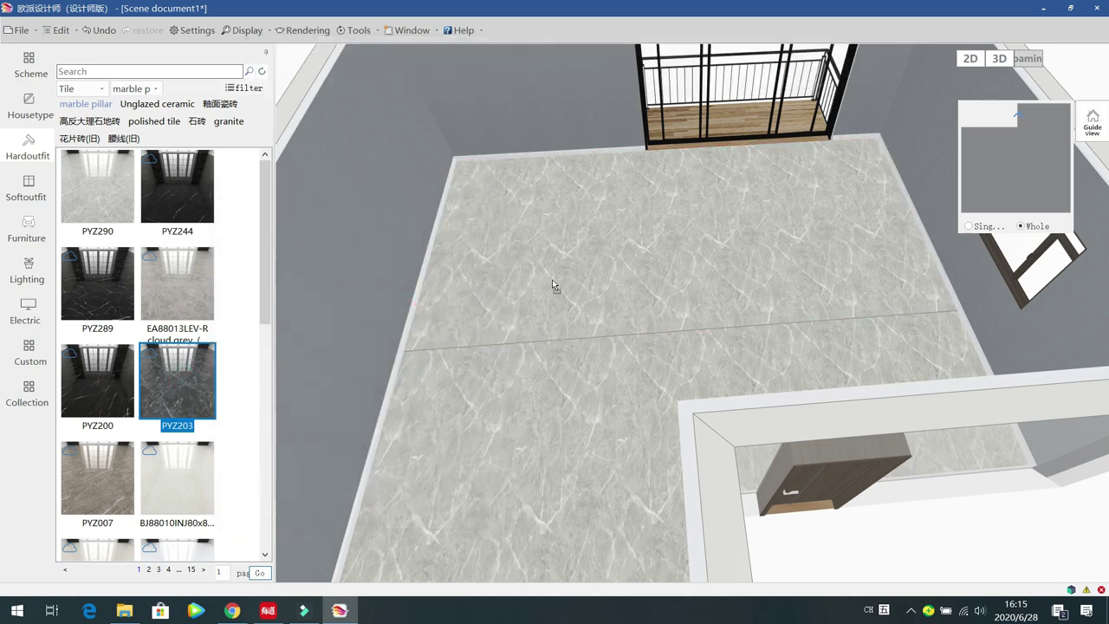
pyautogui.click(553, 280)
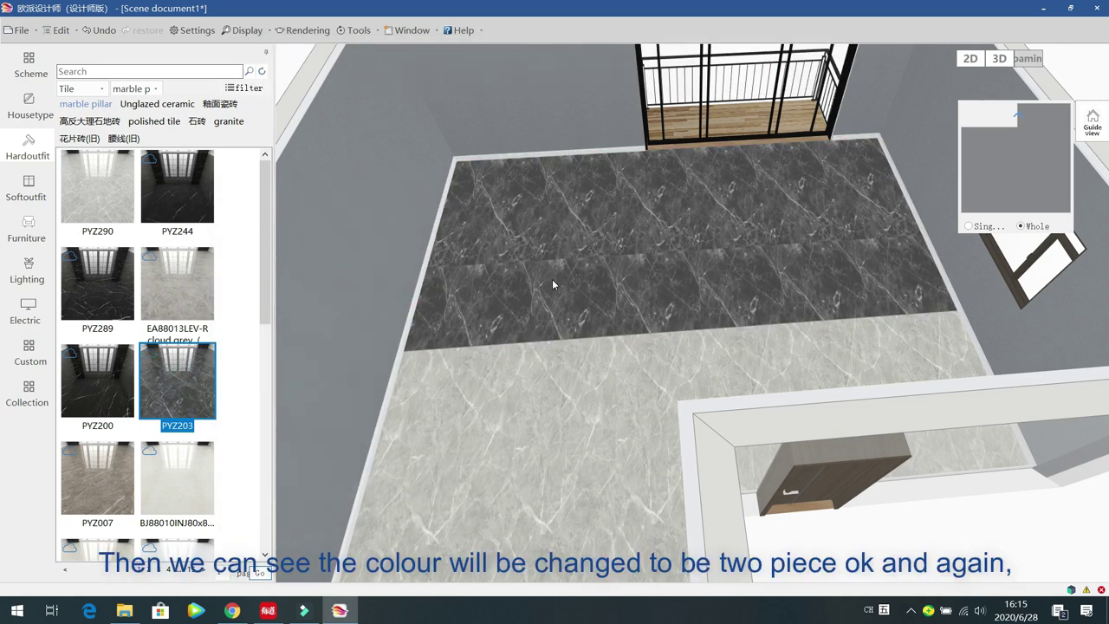
pyautogui.click(618, 239)
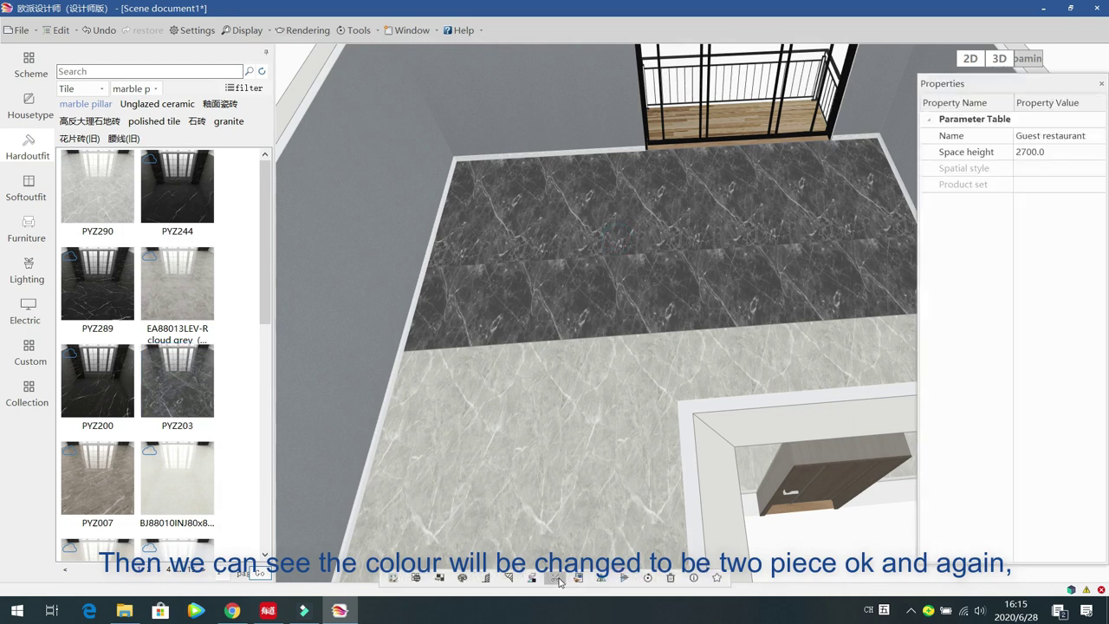
pyautogui.click(557, 578)
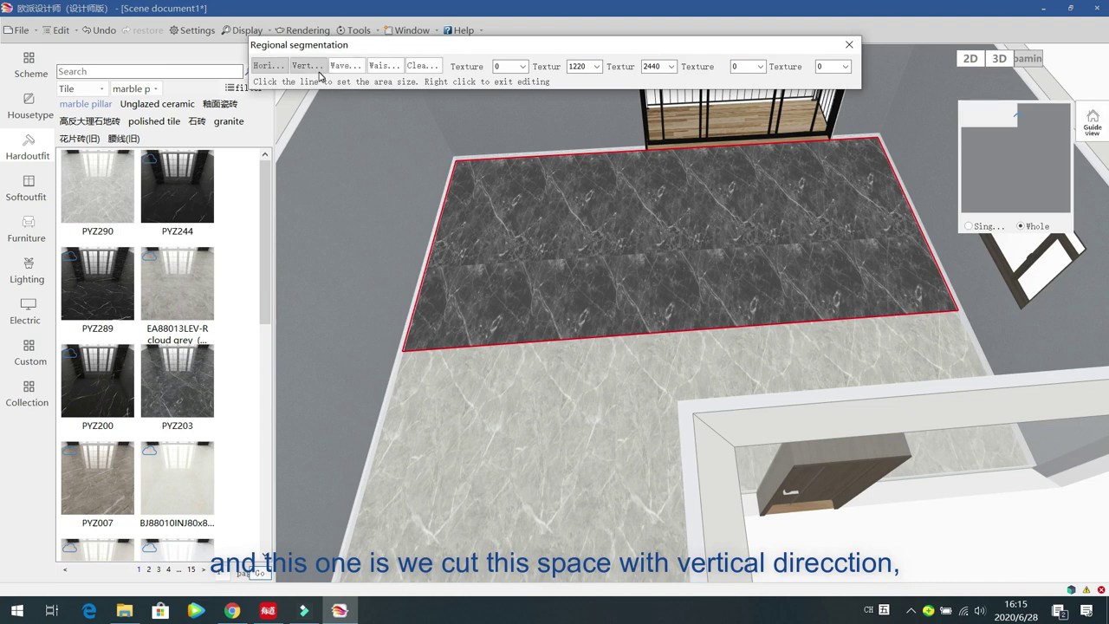
# - Split the dark marble region vertically and shift the divider further left
pyautogui.click(306, 66)
pyautogui.click(618, 245)
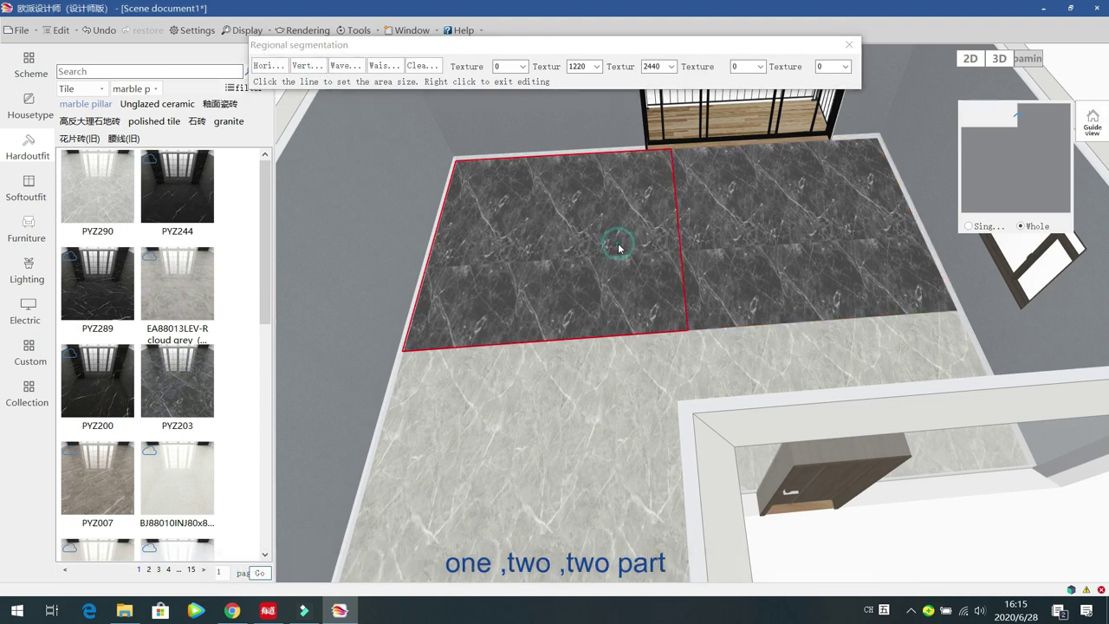
pyautogui.click(681, 240)
pyautogui.moveTo(681, 240); pyautogui.dragTo(635, 240)
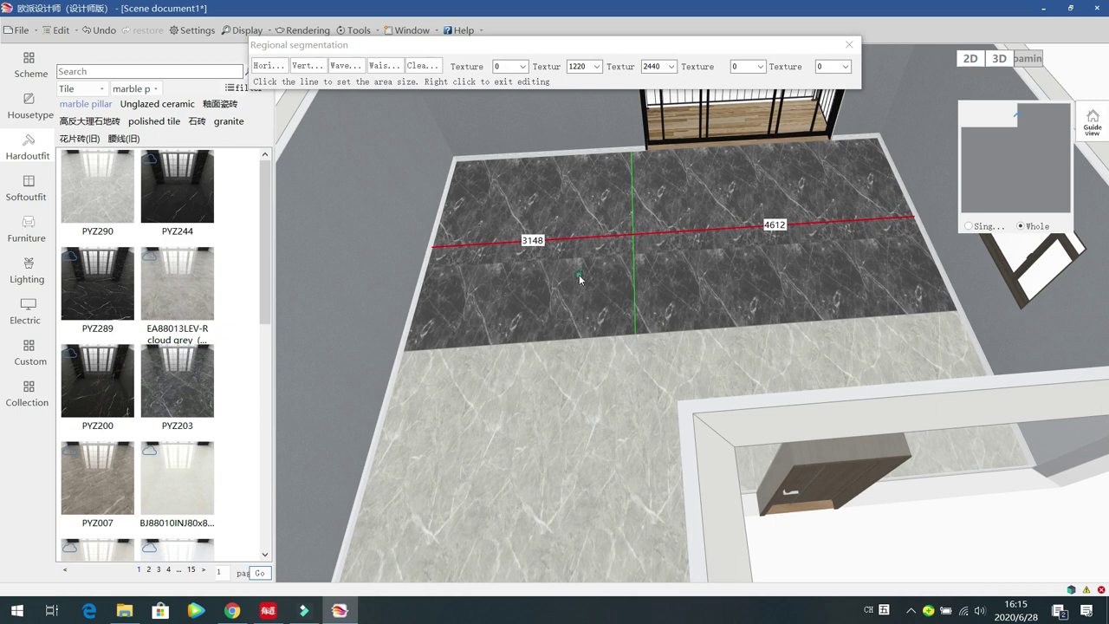
# - Add a wave-line inset border inside the left dark part and resize it into a thin strip
pyautogui.click(351, 68)
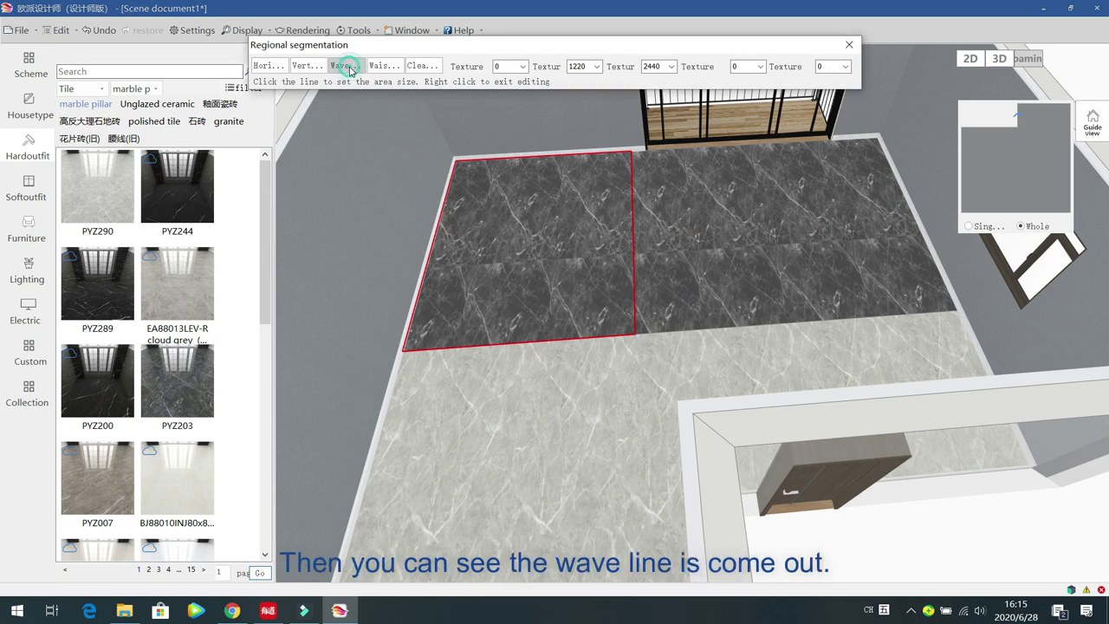
pyautogui.click(540, 216)
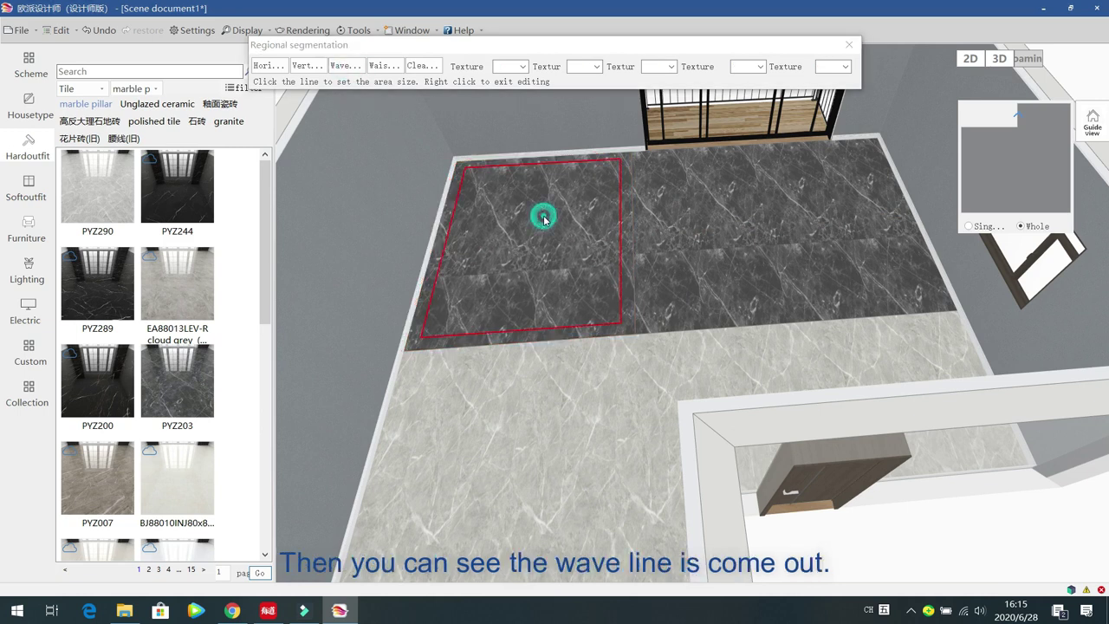
pyautogui.click(619, 209)
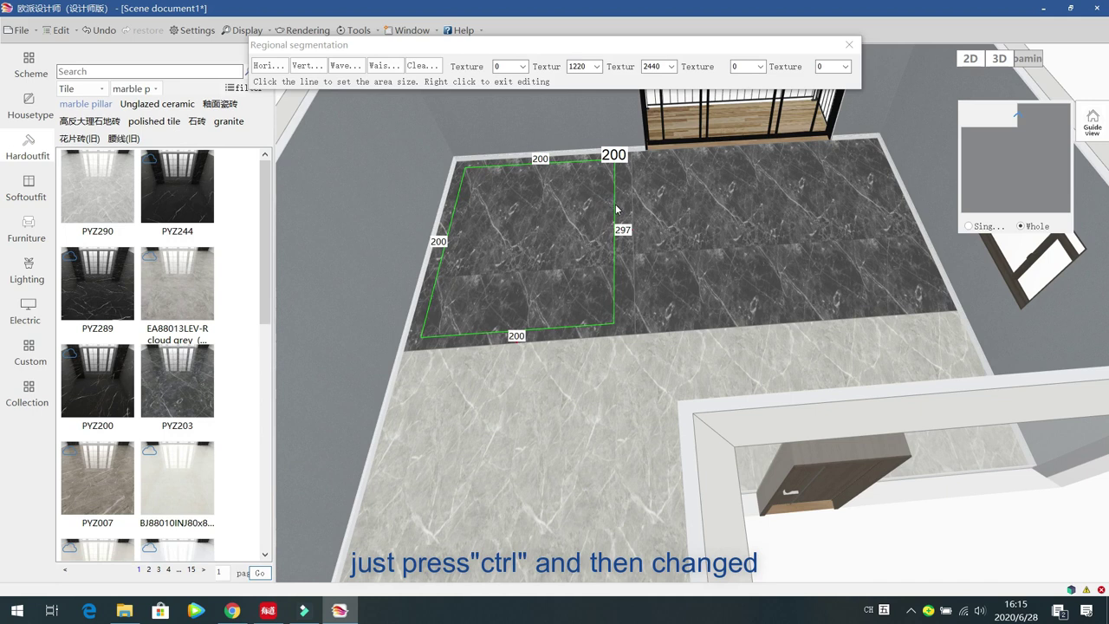
pyautogui.keyDown('ctrl'); pyautogui.click(606, 211); pyautogui.keyUp('ctrl')
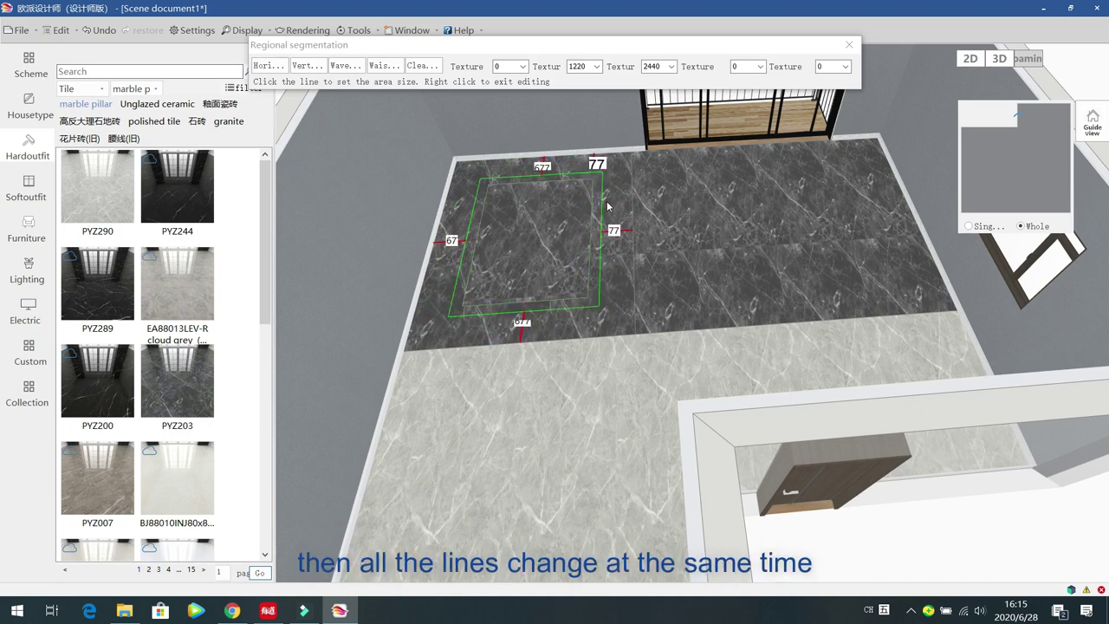
pyautogui.moveTo(606, 206)
pyautogui.keyDown('ctrl'); pyautogui.mouseDown()
pyautogui.moveTo(595, 200)
pyautogui.moveTo(604, 203)
pyautogui.mouseUp(); pyautogui.keyUp('ctrl')
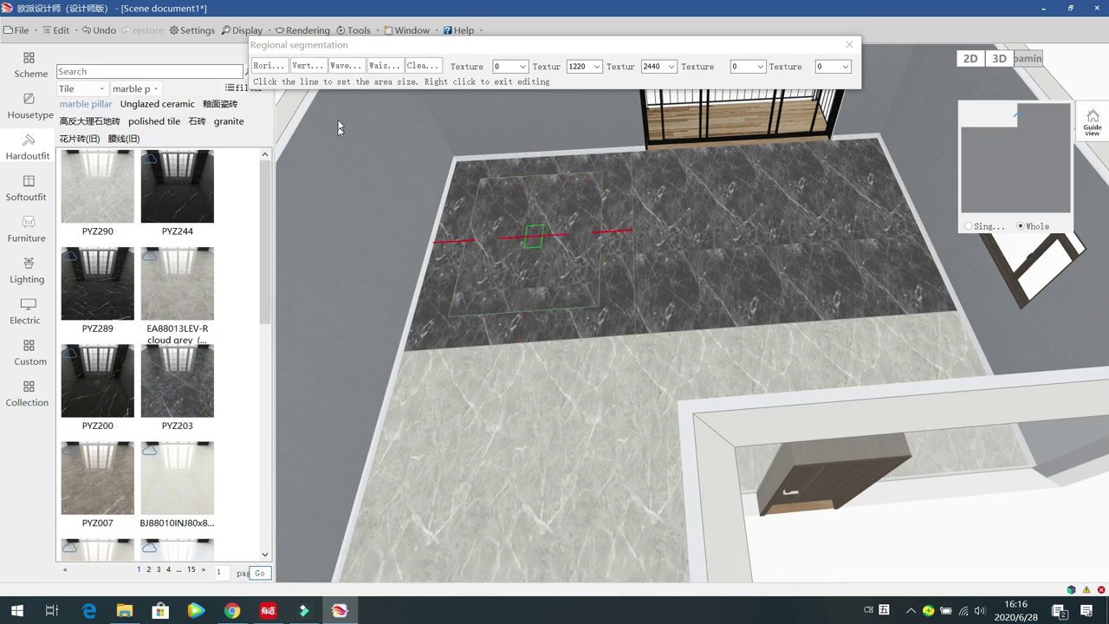
pyautogui.moveTo(541, 248); pyautogui.dragTo(559, 260)
pyautogui.rightClick(547, 240)
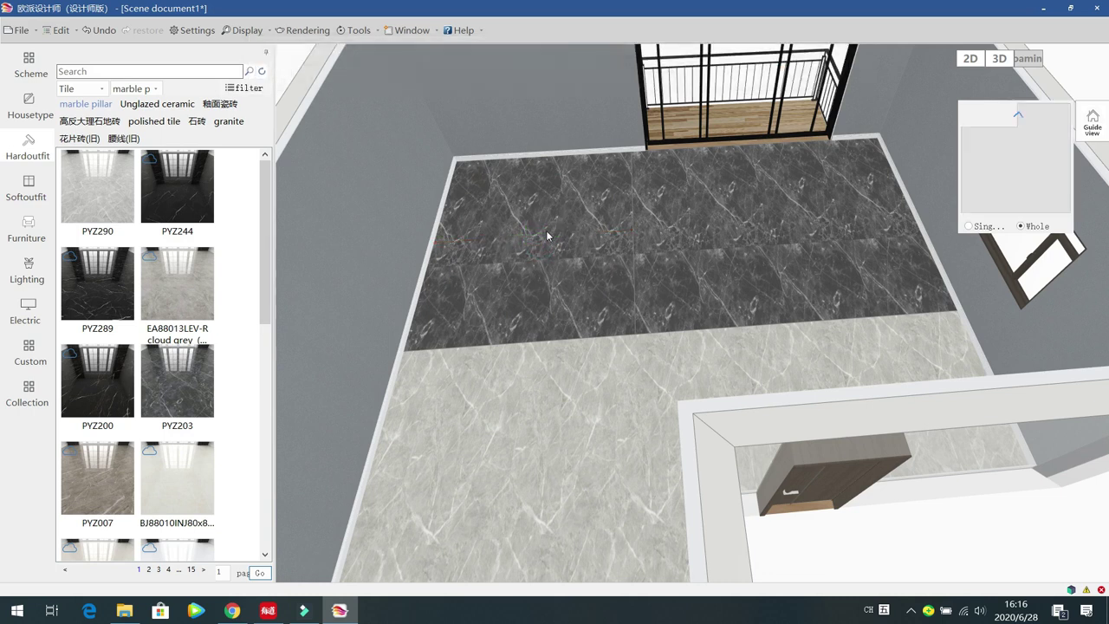
pyautogui.click(547, 240)
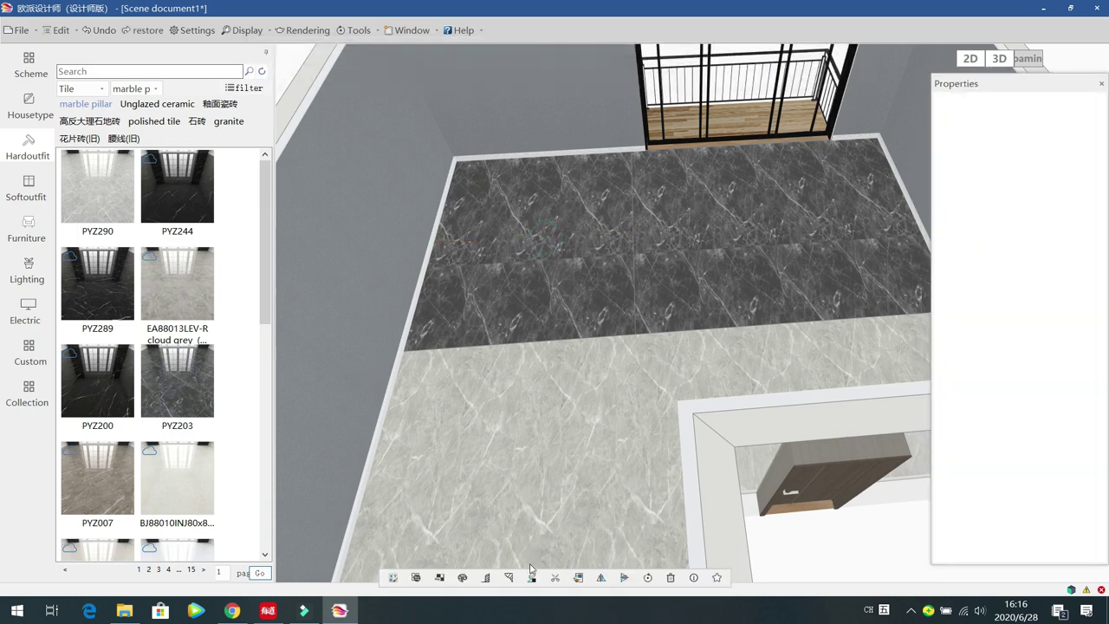
# - Reselect the left dark floor part and add another inset border inside it
pyautogui.click(555, 578)
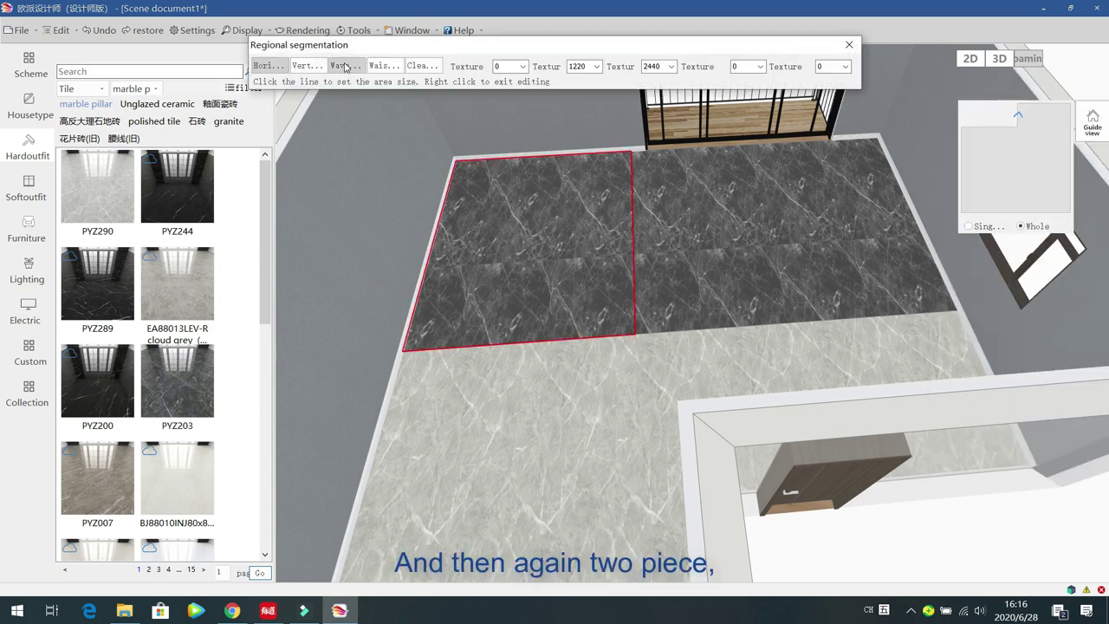
pyautogui.click(566, 255)
pyautogui.click(349, 68)
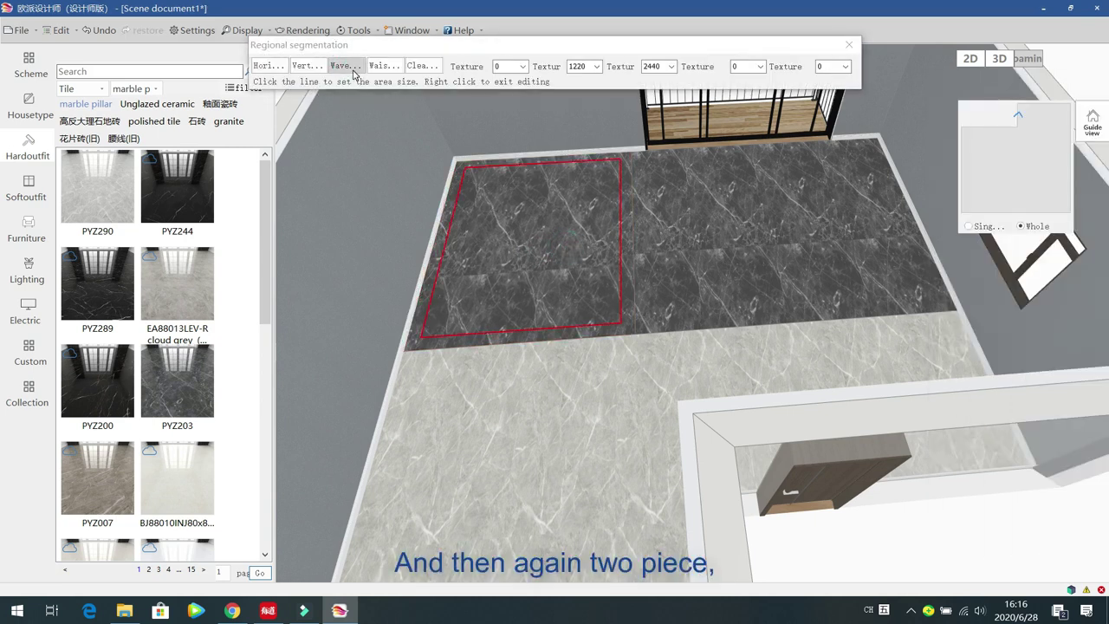
pyautogui.click(499, 213)
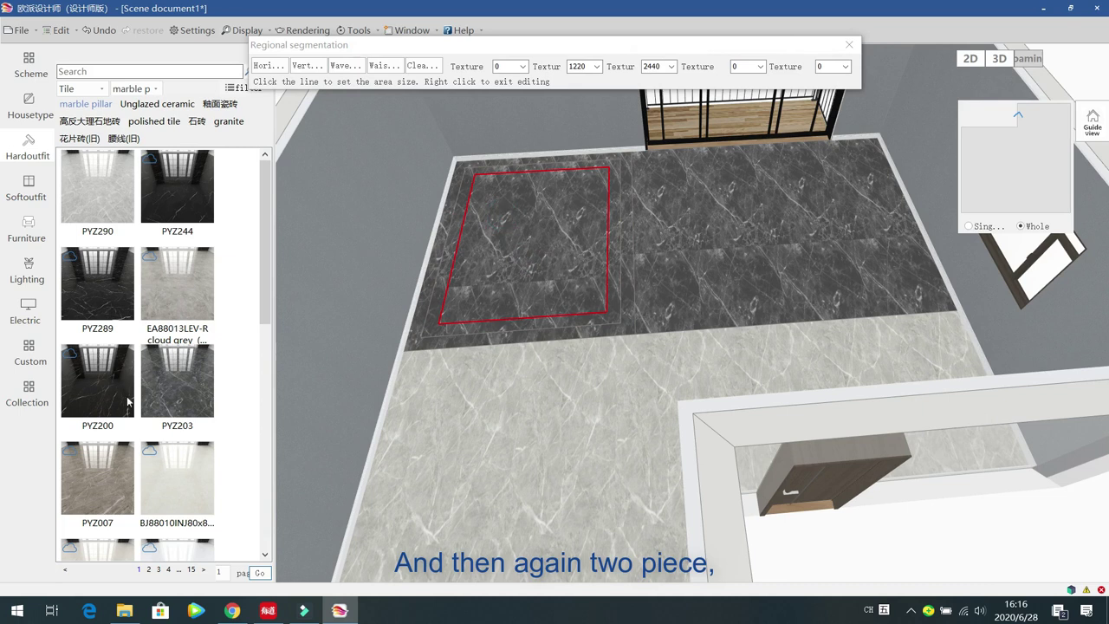
# - Pave the inset border band in the left dark section with light PYZ290 marble
pyautogui.click(107, 486)
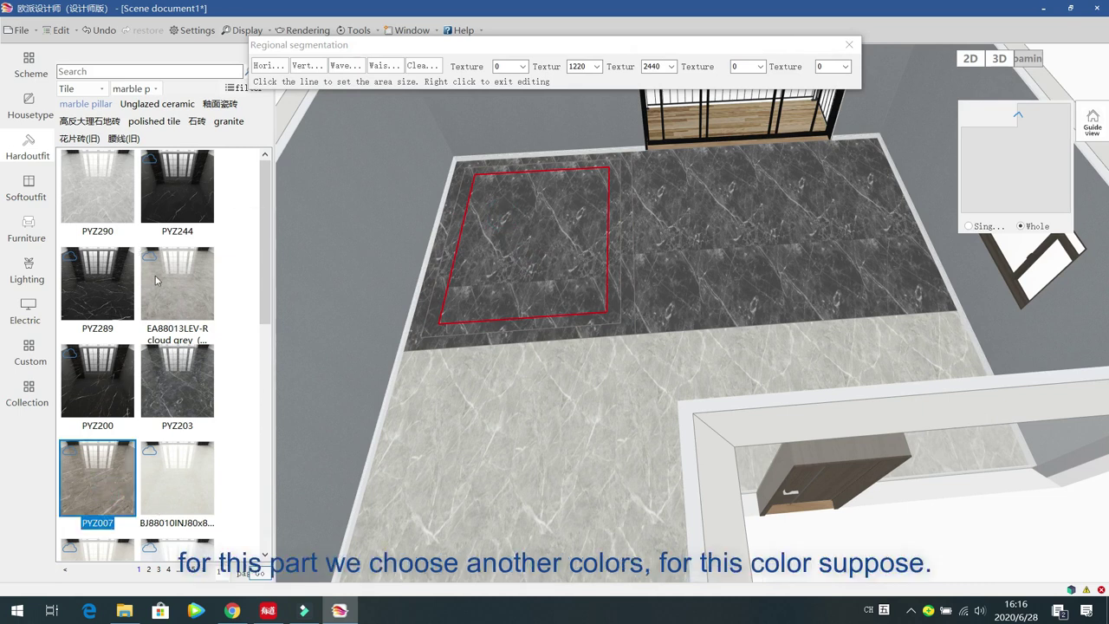
pyautogui.click(99, 182)
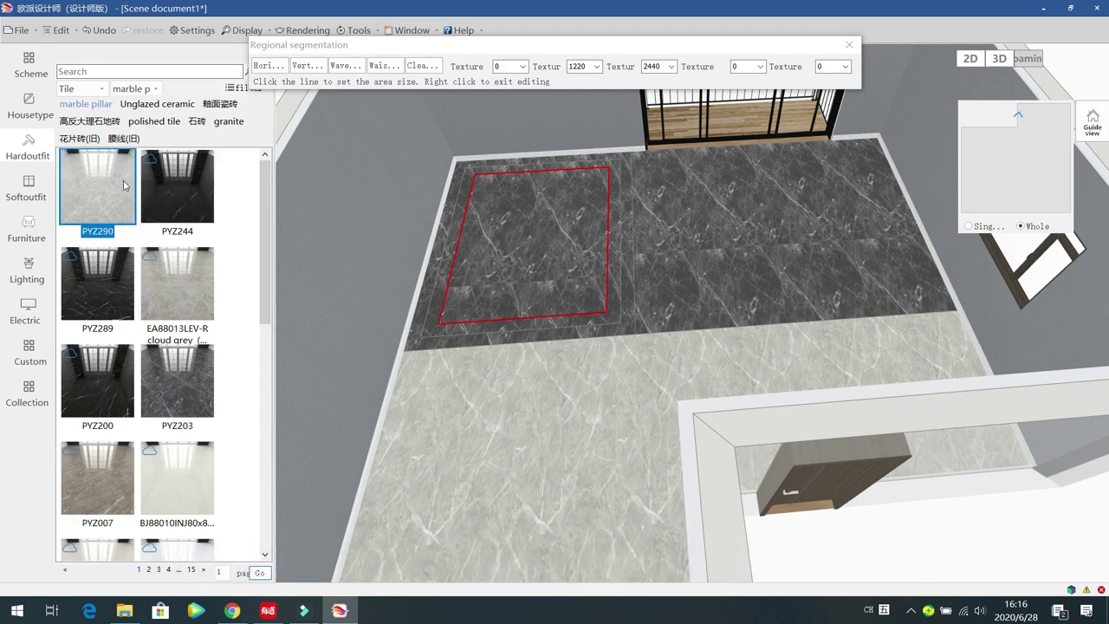
pyautogui.rightClick(425, 295)
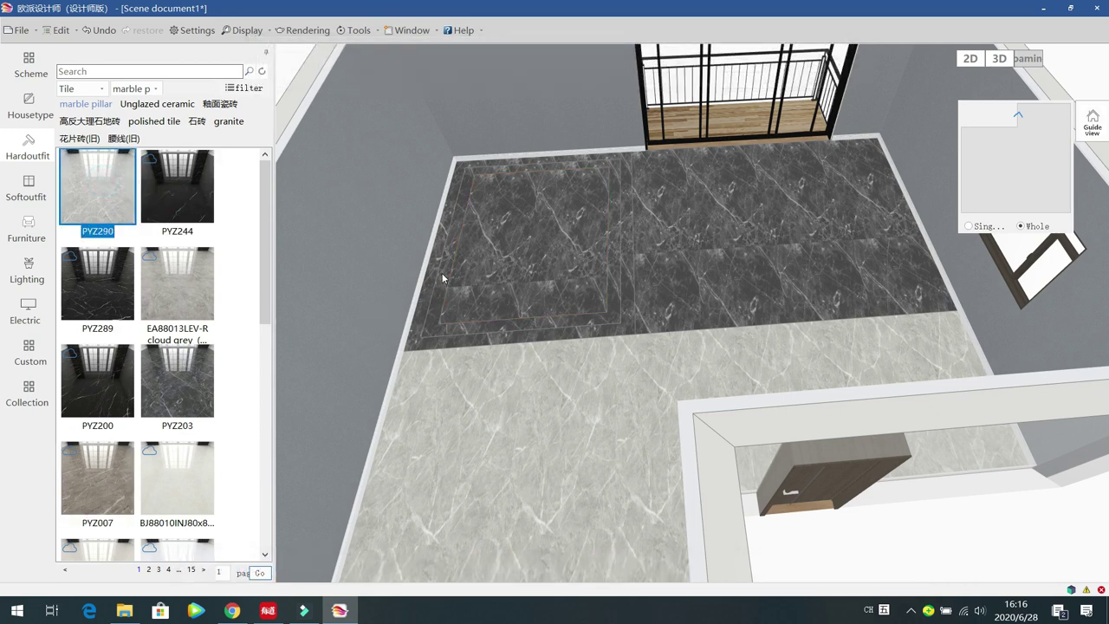
pyautogui.click(442, 273)
pyautogui.click(547, 253)
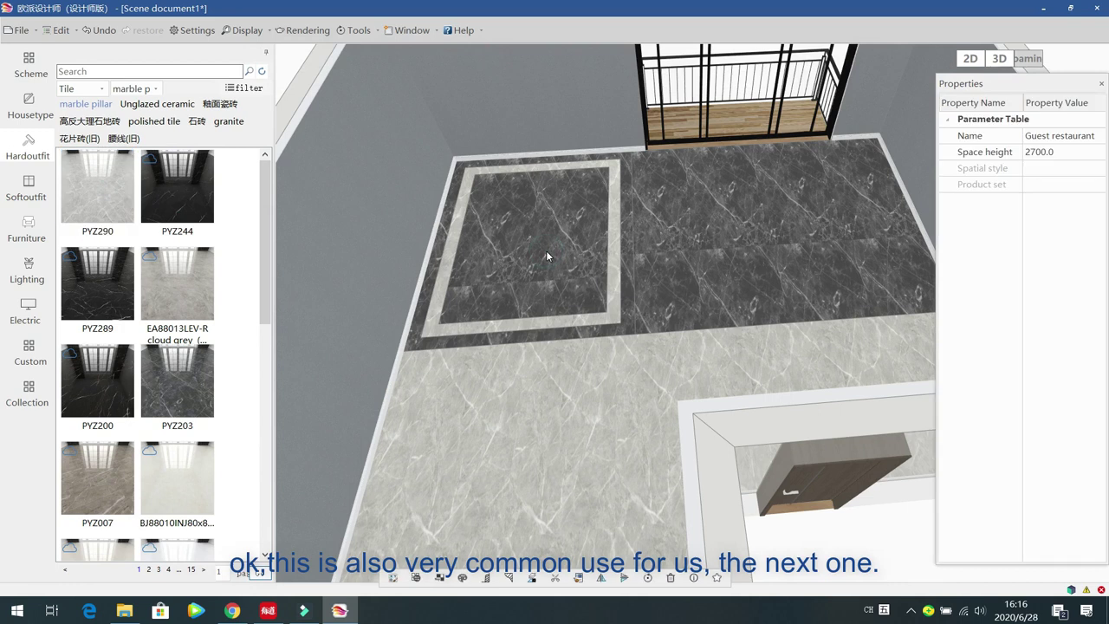
pyautogui.click(556, 578)
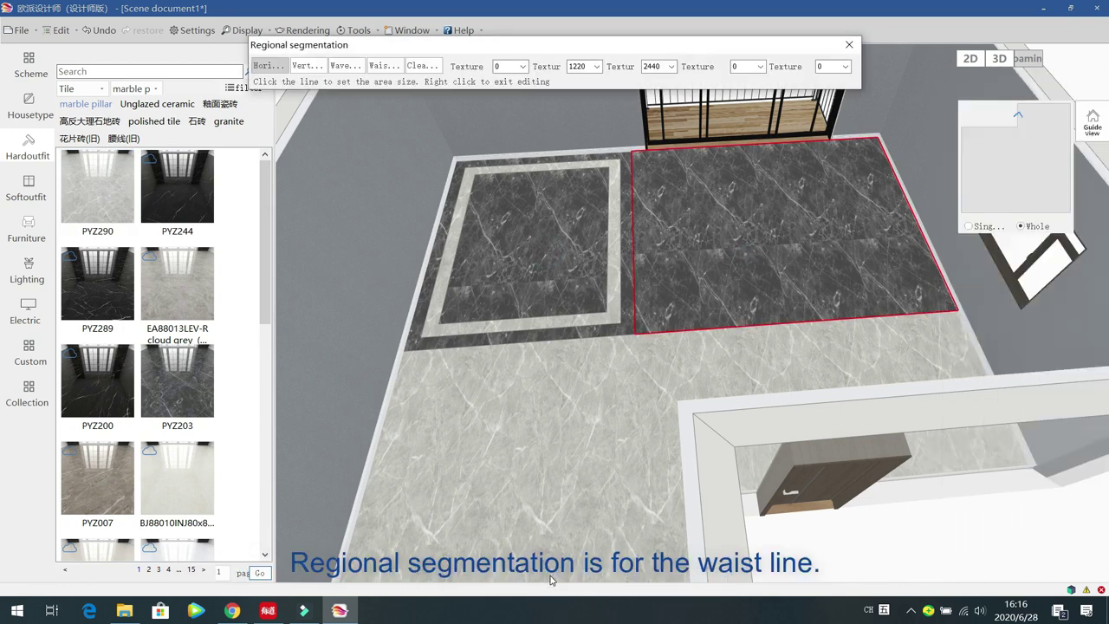
# - Try a waist line on the right region, then clear all divide lines from the dark floor
pyautogui.click(395, 69)
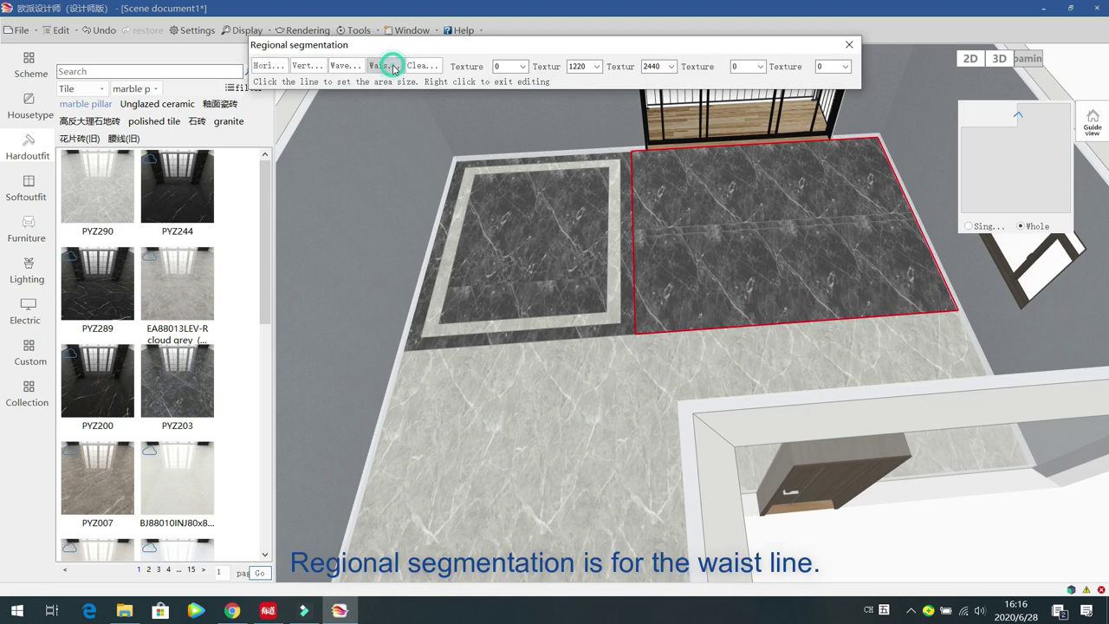
pyautogui.click(778, 227)
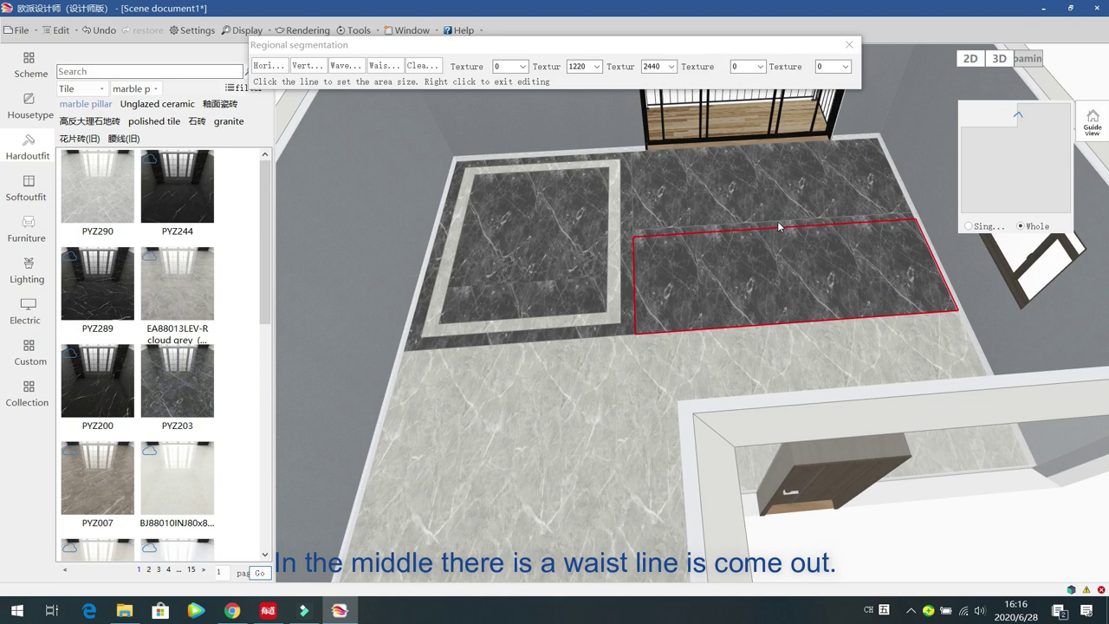
pyautogui.click(774, 217)
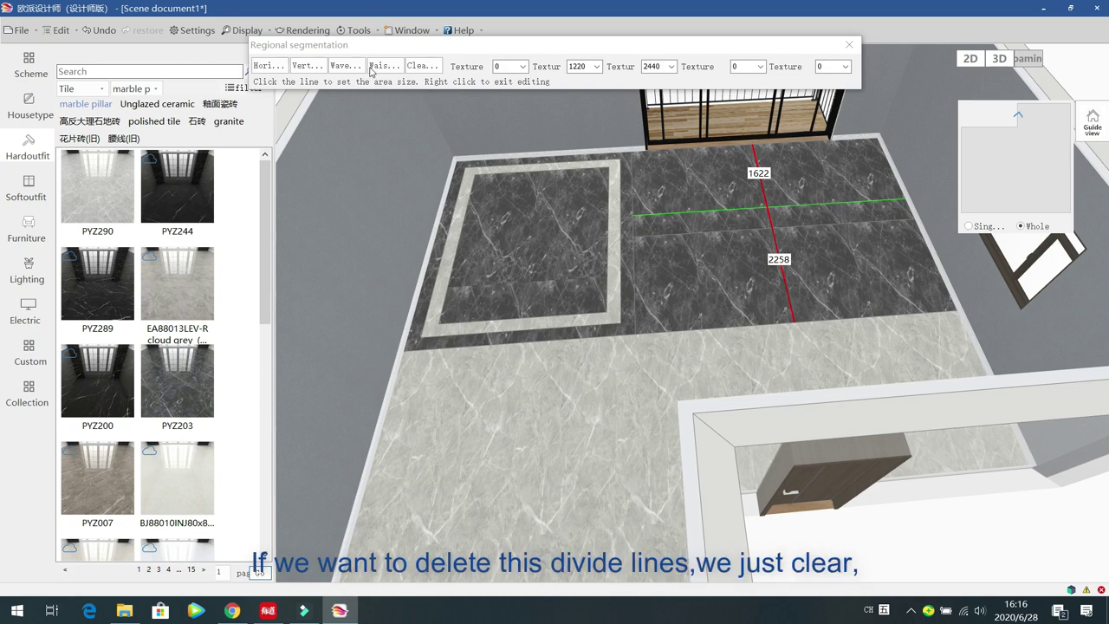
pyautogui.click(430, 67)
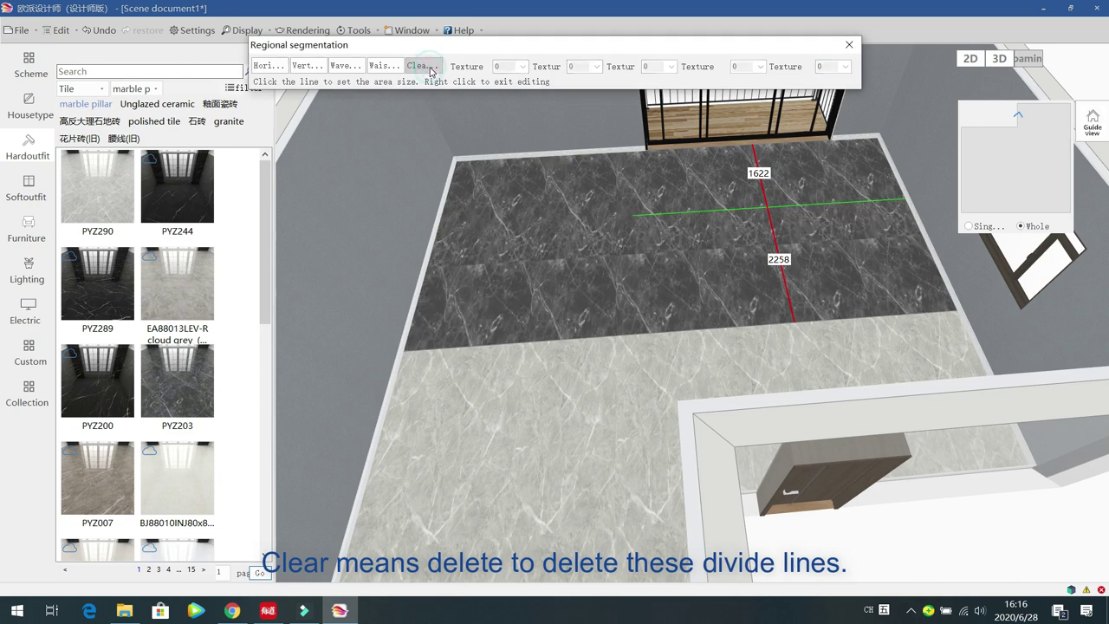
pyautogui.click(559, 246)
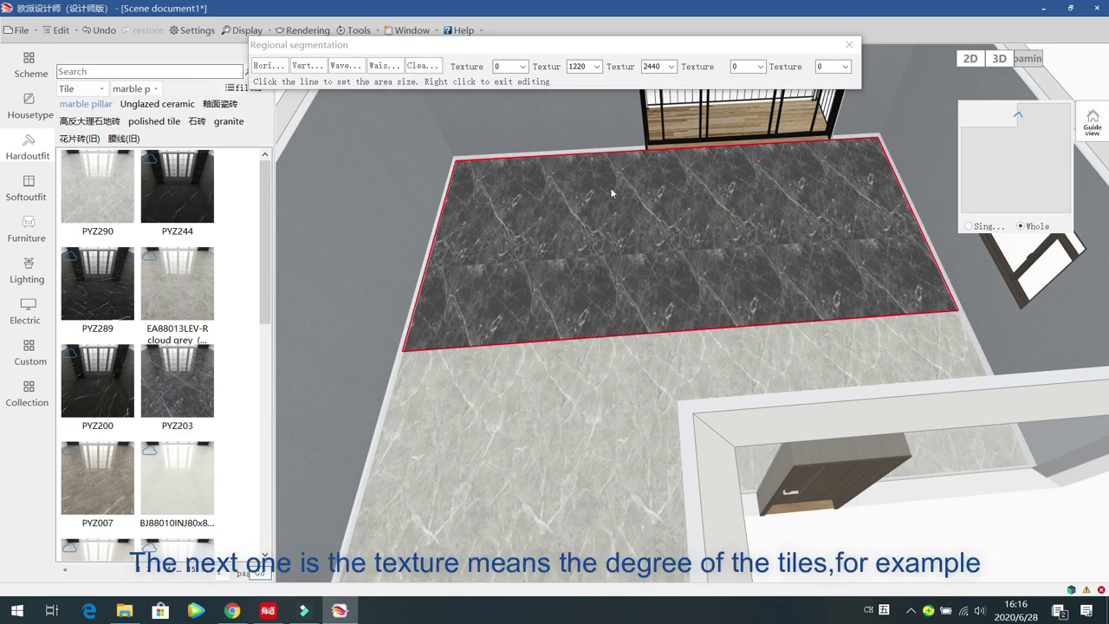
# - Rotate the dark floor tile texture to 30 degrees
pyautogui.click(523, 67)
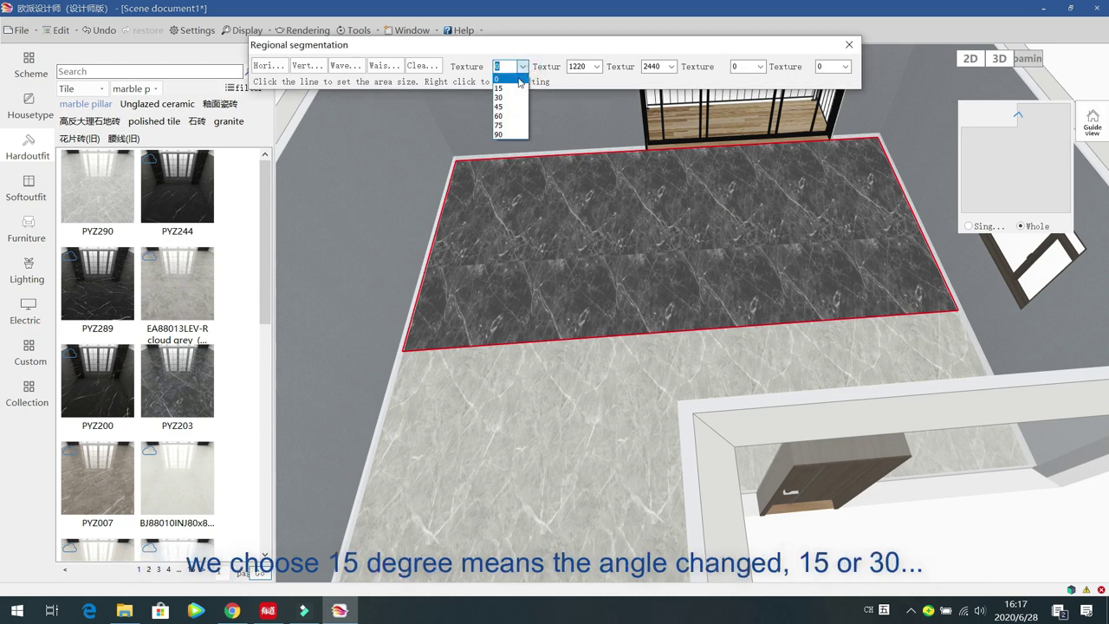
pyautogui.click(518, 87)
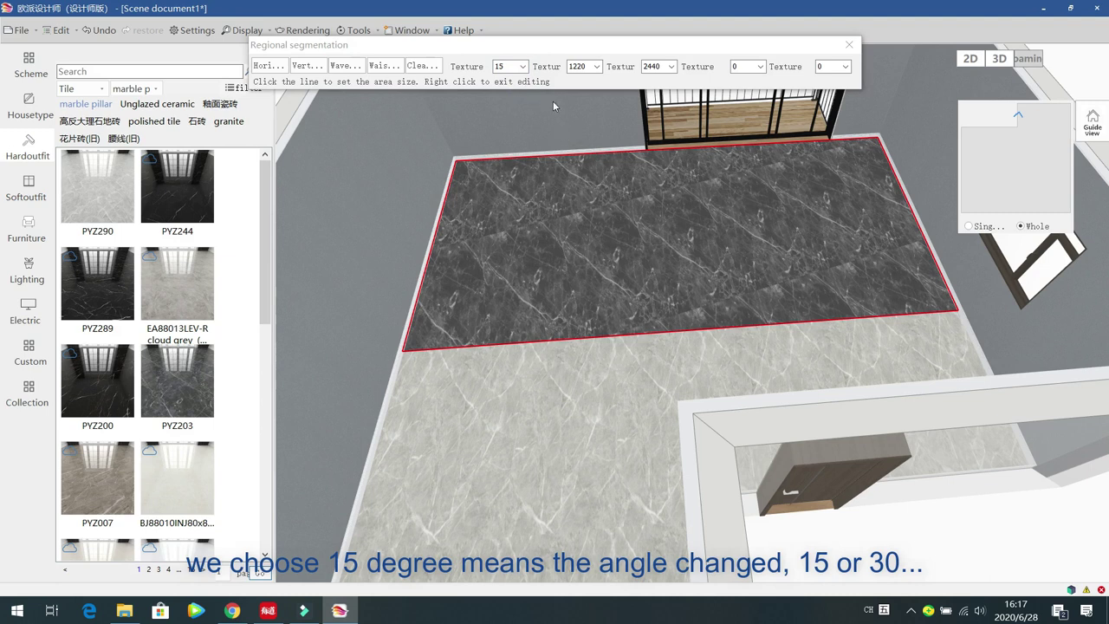
pyautogui.click(523, 67)
pyautogui.click(518, 98)
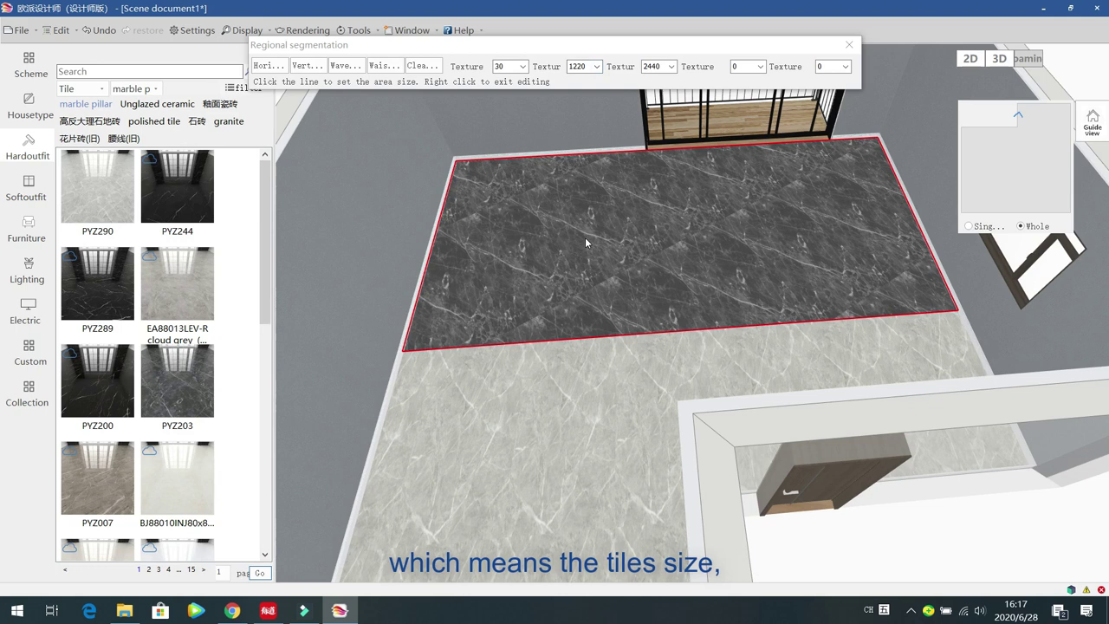
# - Set the dark tiles to 800 × 800 after trying 300 × 300
pyautogui.click(594, 68)
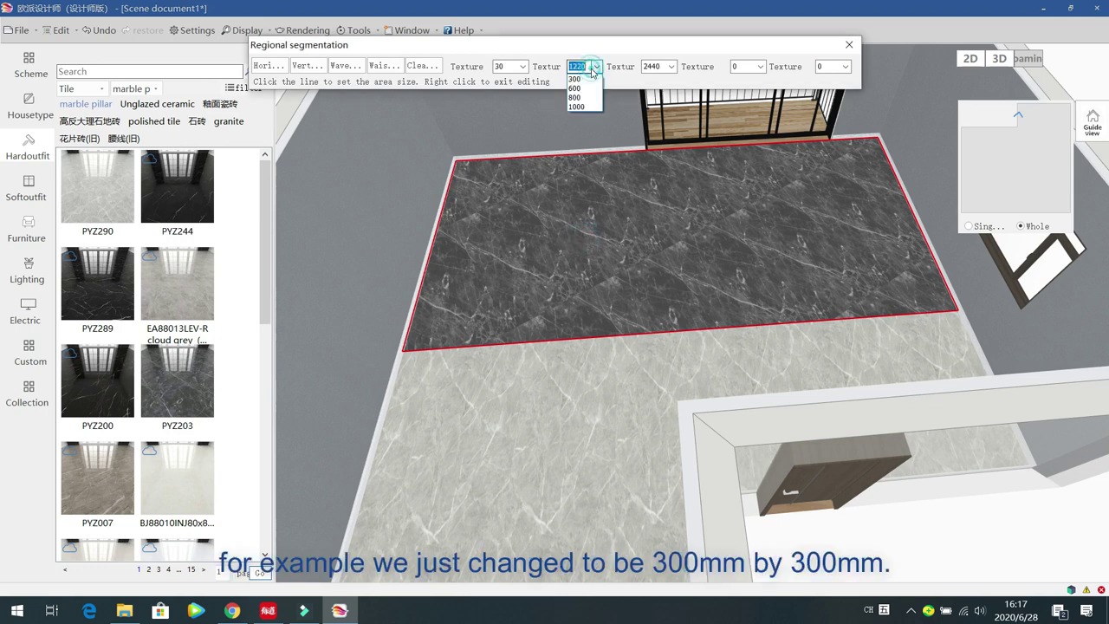
pyautogui.click(587, 79)
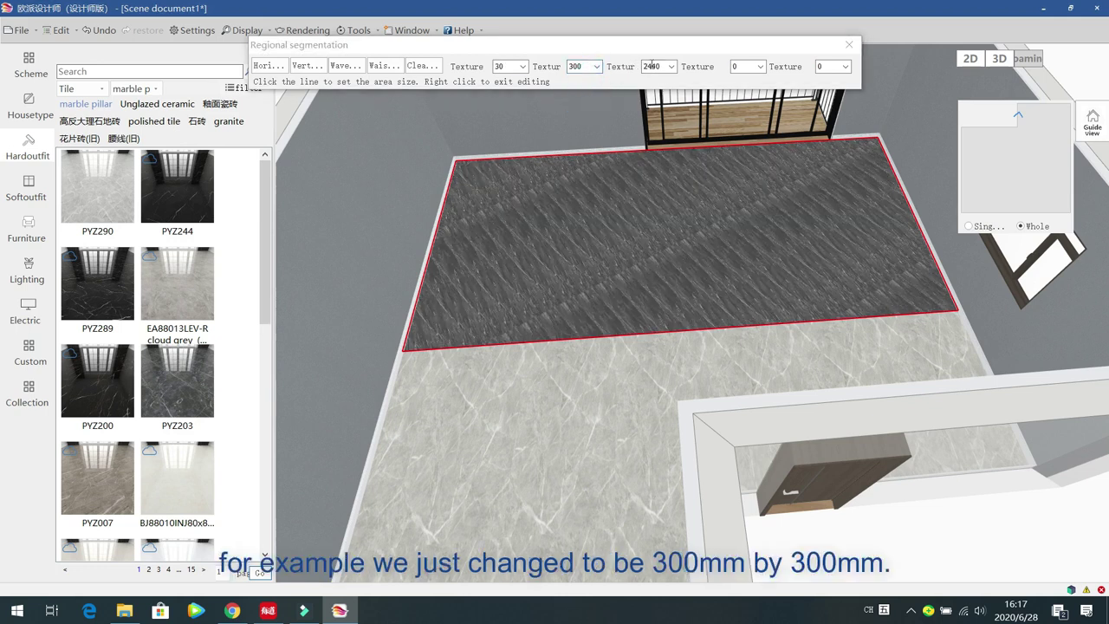
pyautogui.click(671, 68)
pyautogui.click(654, 79)
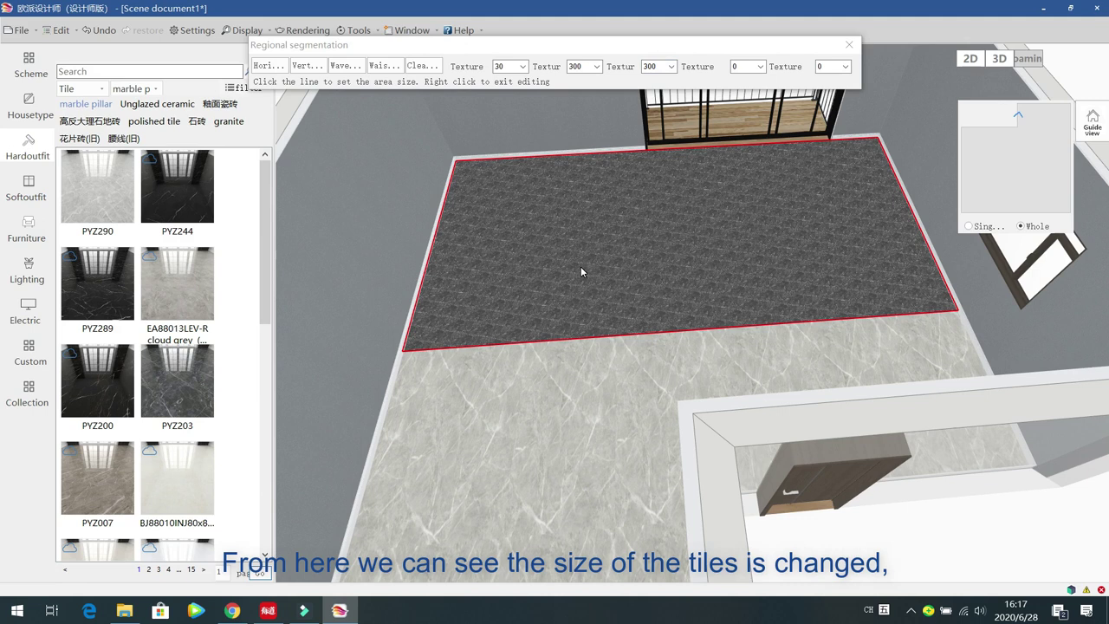
pyautogui.click(594, 67)
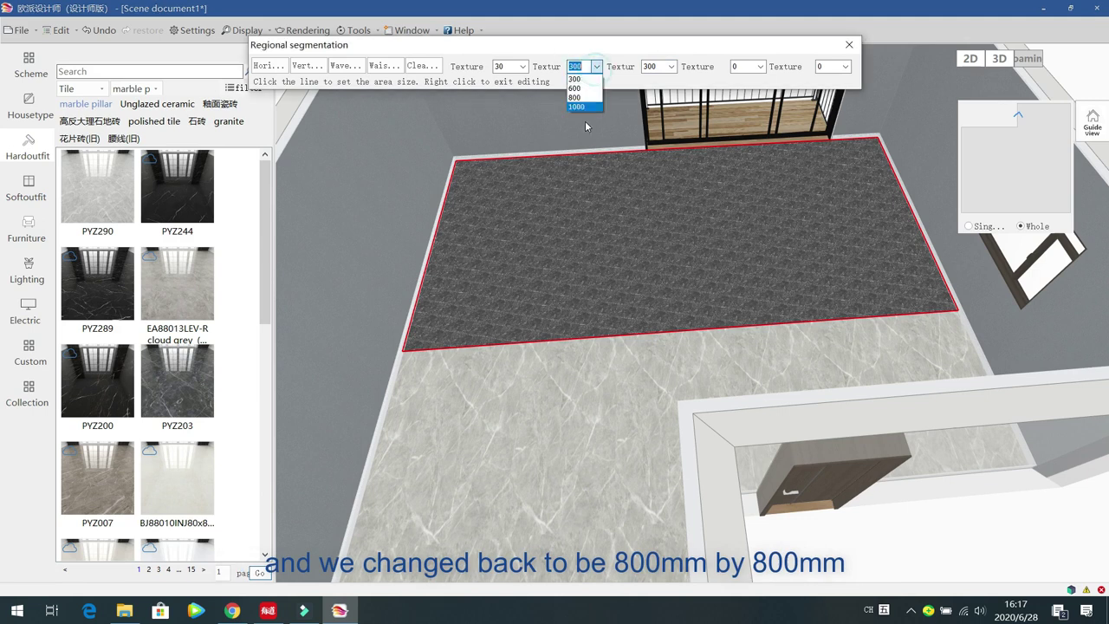
pyautogui.click(585, 104)
pyautogui.click(520, 67)
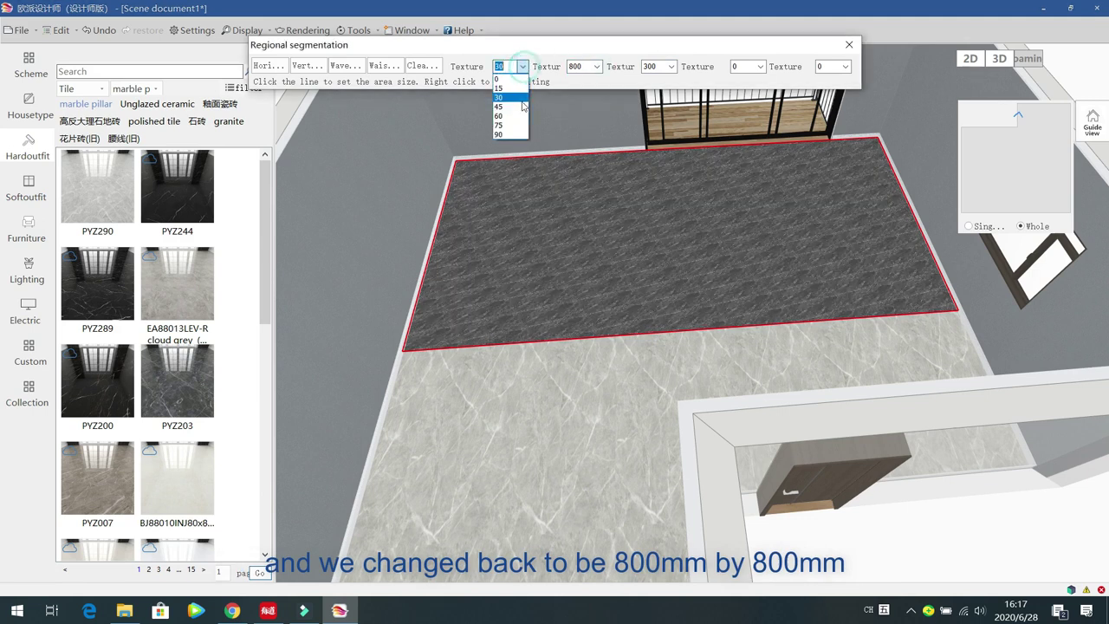
pyautogui.click(672, 66)
pyautogui.click(673, 66)
pyautogui.click(650, 97)
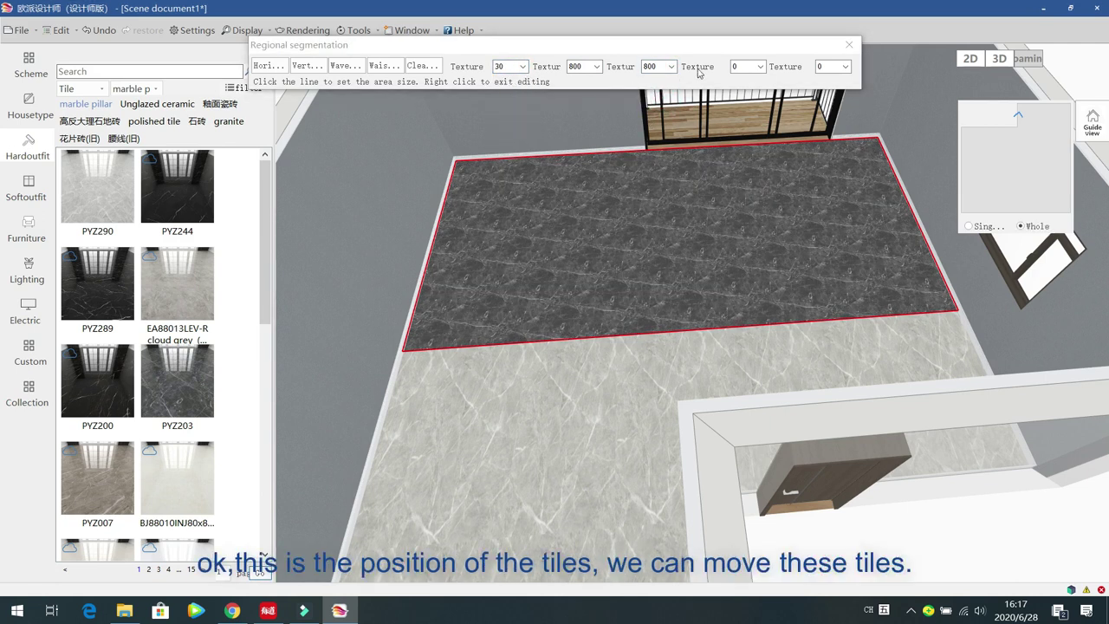
# - Offset the dark tile pattern by 200 left-right and 200 front-back
pyautogui.click(758, 74)
pyautogui.click(758, 84)
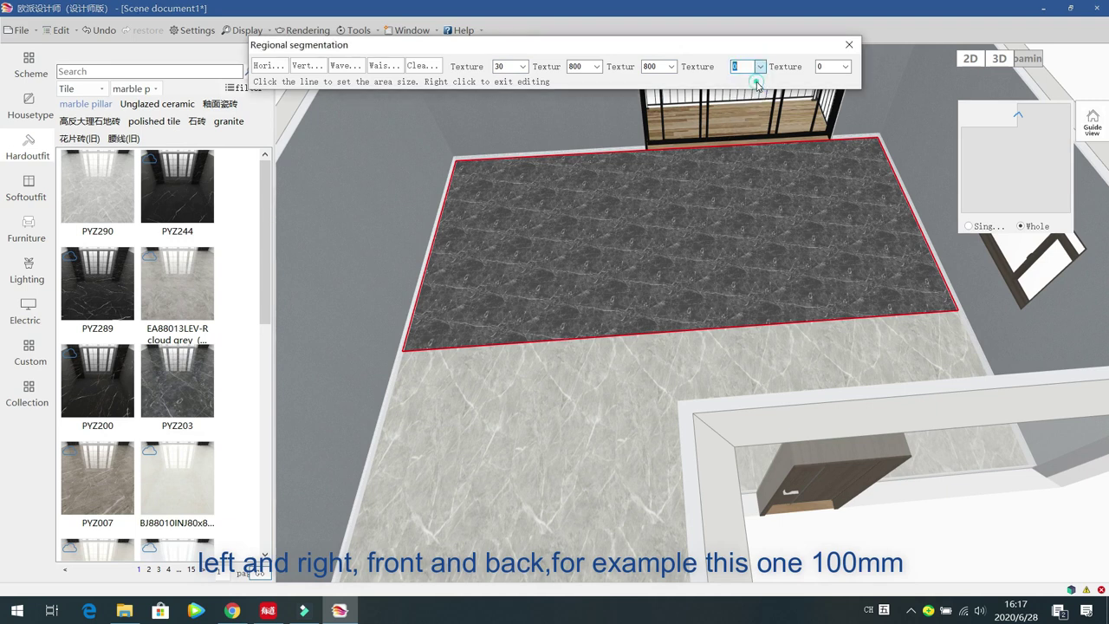
pyautogui.write('100')
pyautogui.click(591, 305)
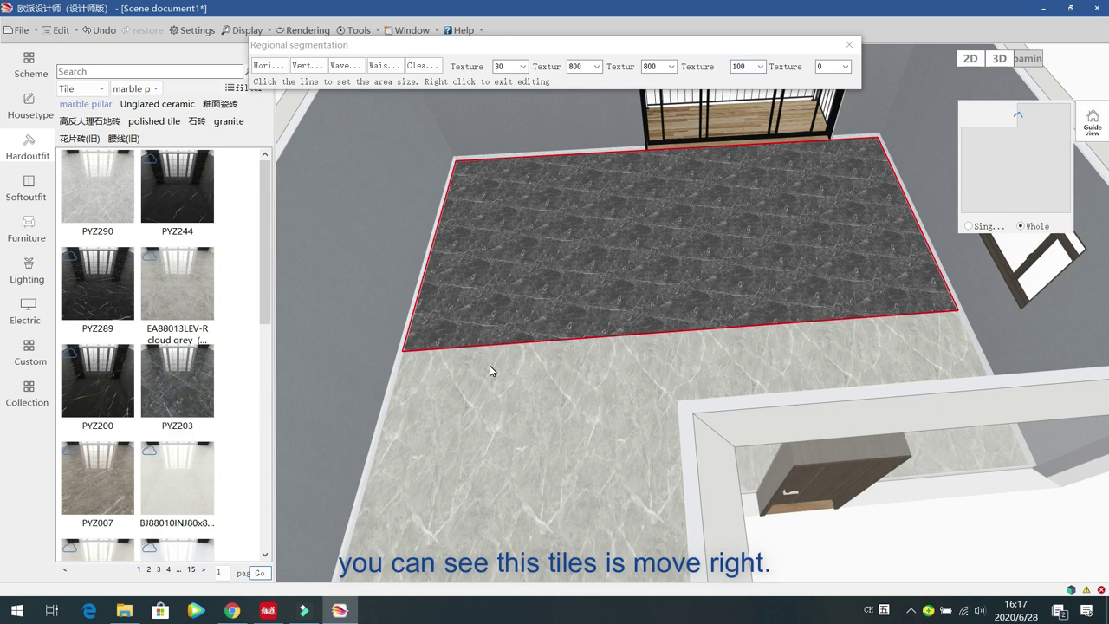
pyautogui.click(760, 71)
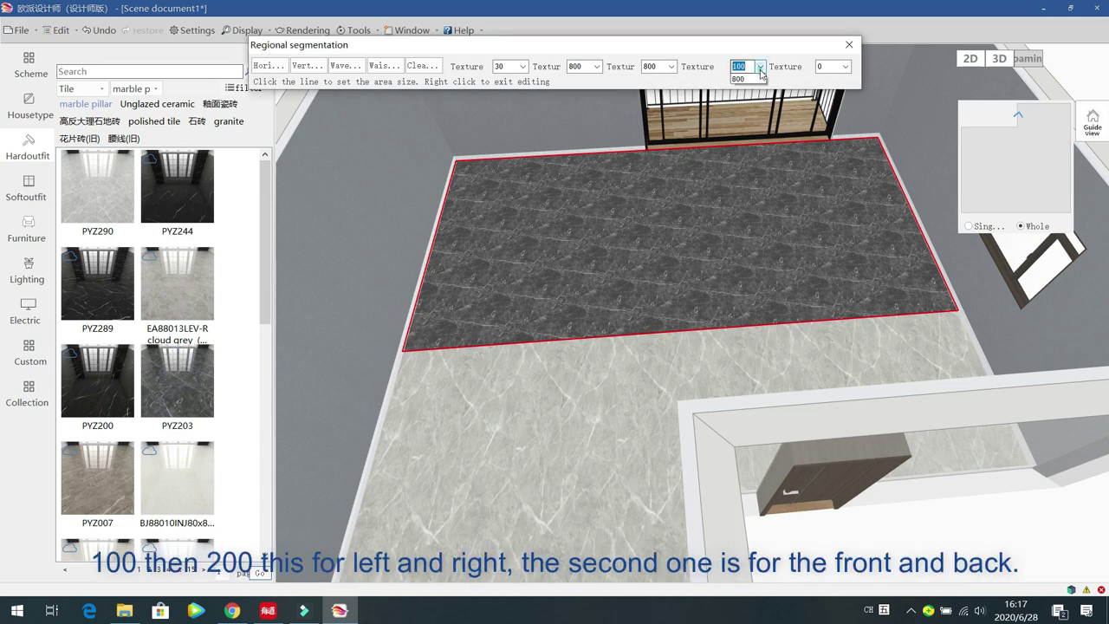
pyautogui.write('200')
pyautogui.click(762, 95)
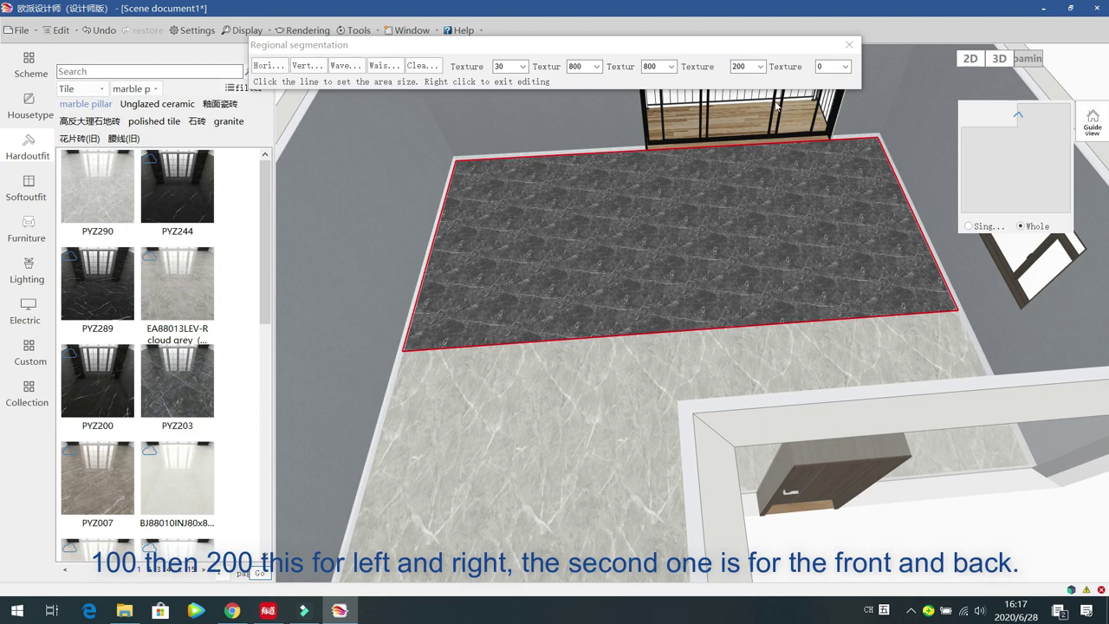
pyautogui.click(845, 67)
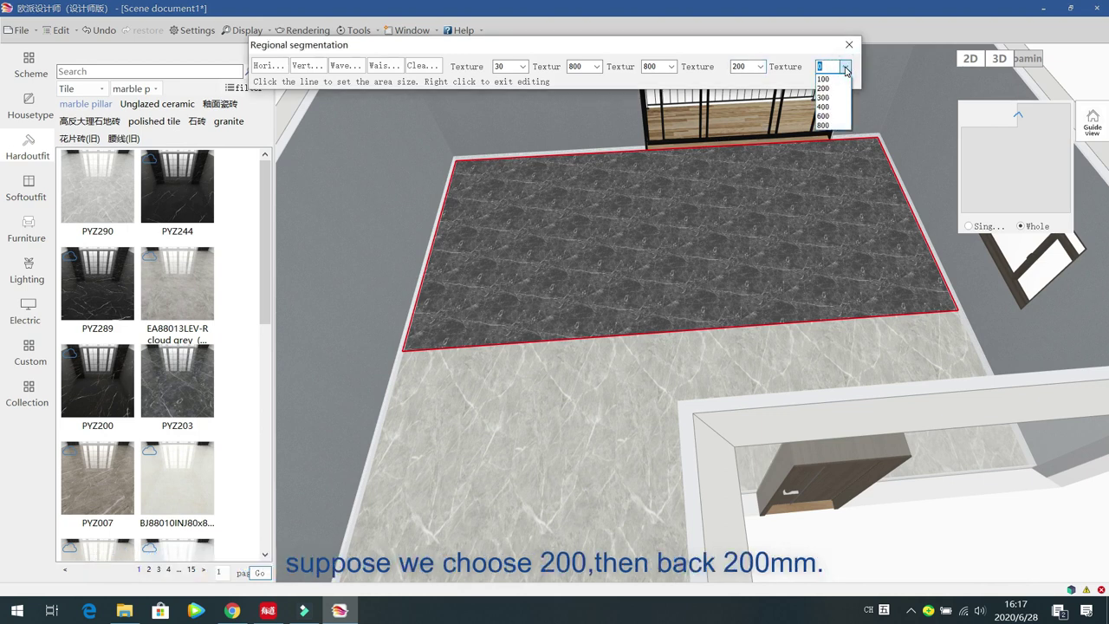
pyautogui.click(838, 89)
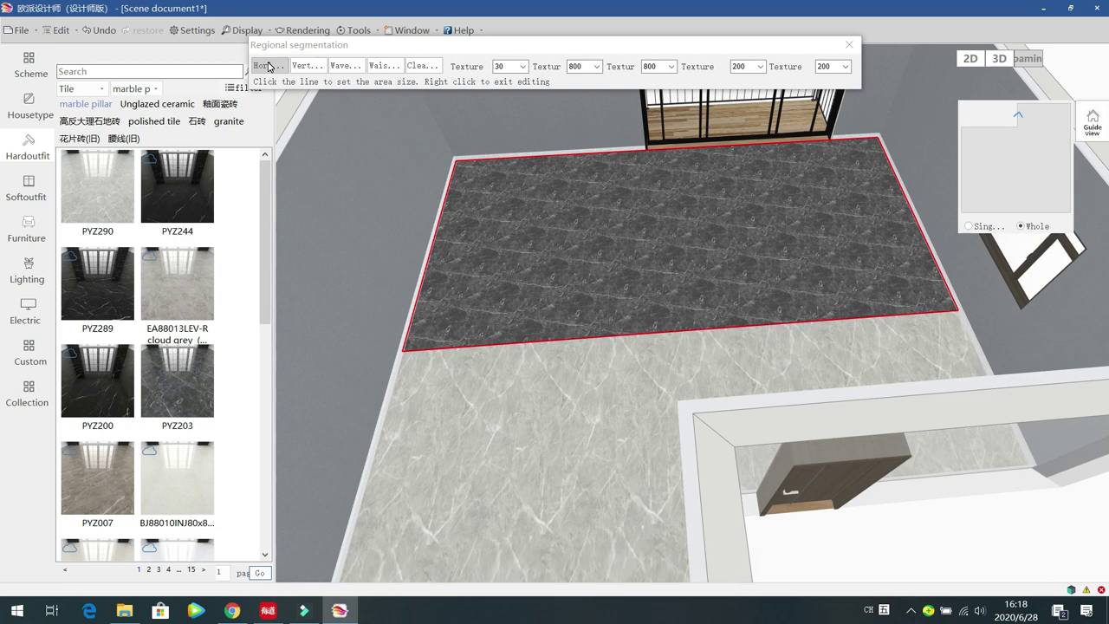
# - Check the light floor region's tiles, then open regional segmentation for the back balcony wall
pyautogui.click(520, 458)
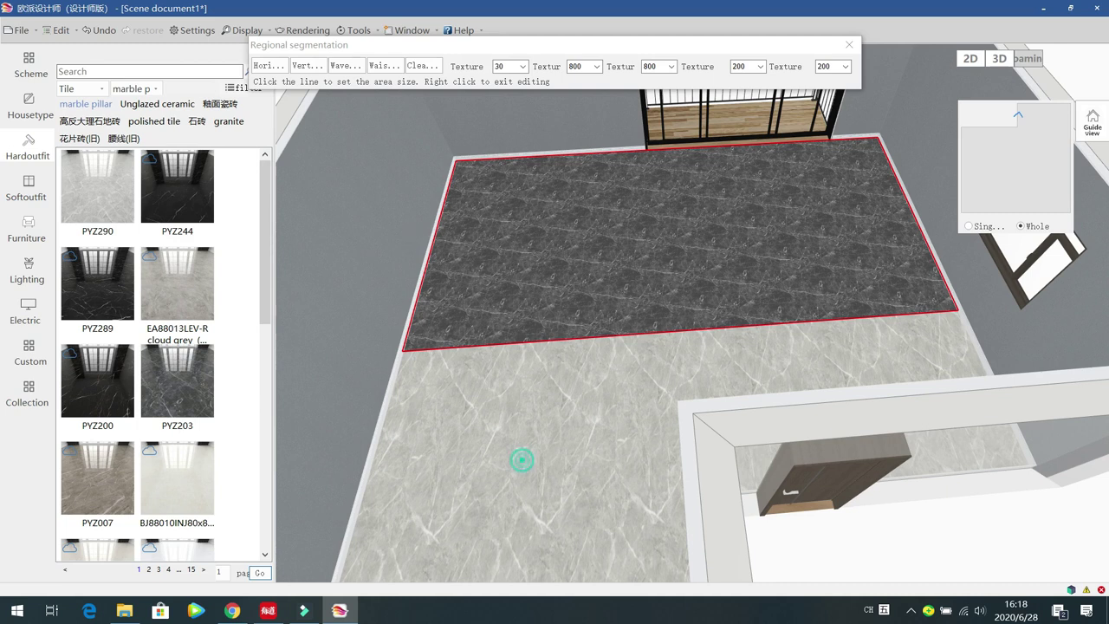
pyautogui.click(587, 394)
pyautogui.click(437, 342)
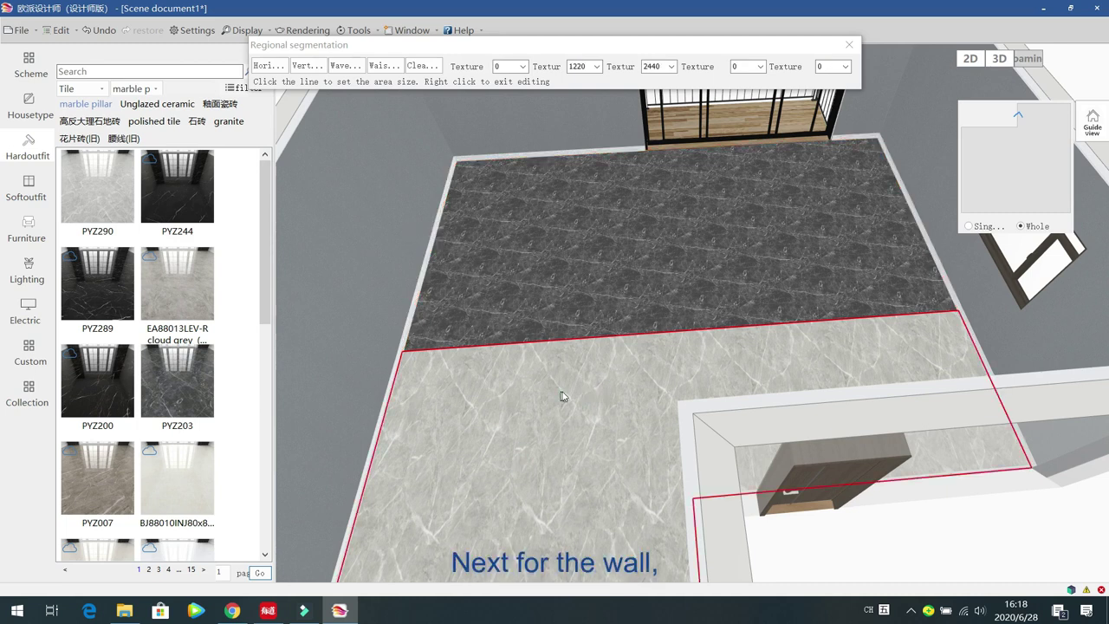
pyautogui.click(850, 46)
pyautogui.moveTo(564, 356); pyautogui.dragTo(541, 295)
pyautogui.click(595, 240)
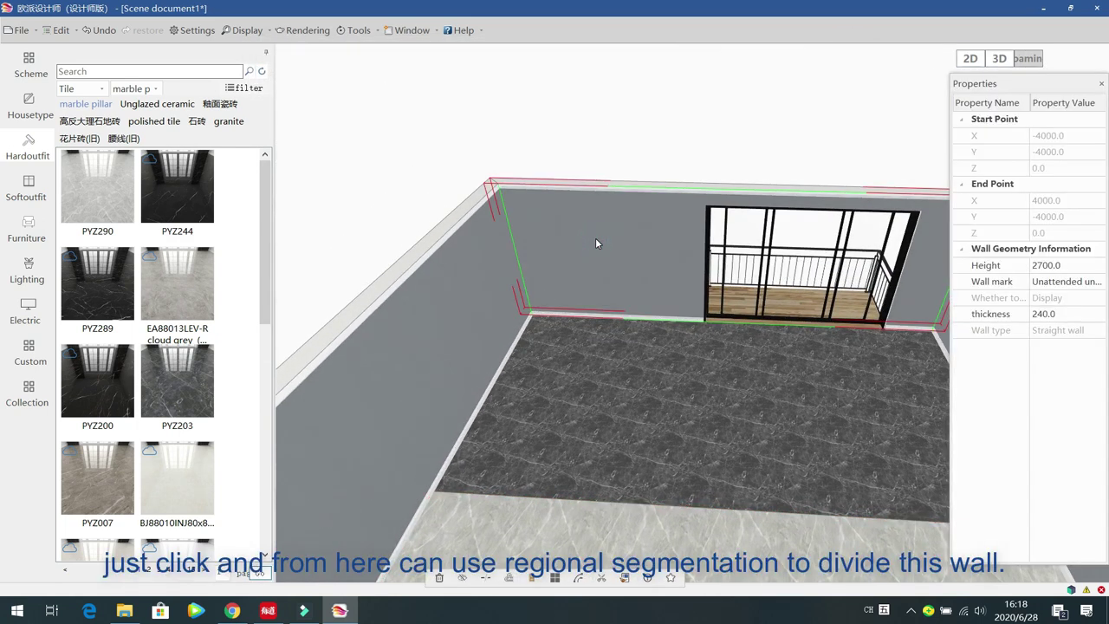
pyautogui.click(602, 578)
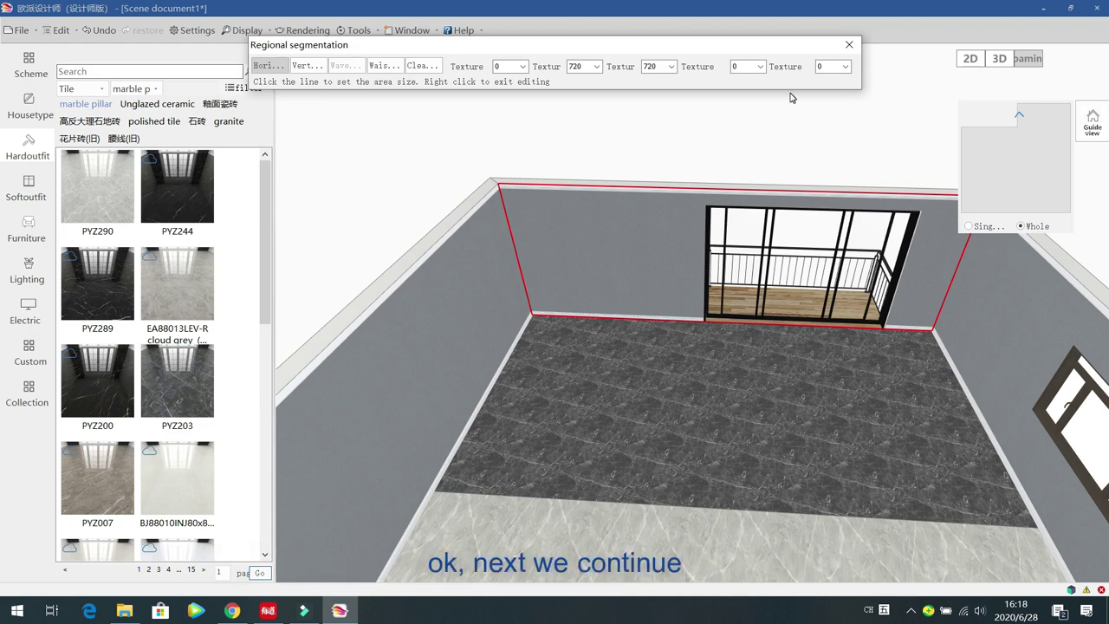
# - Browse the floor material filters, then switch the library to wall decoration wallpapers like Wallpaper 22
pyautogui.click(849, 45)
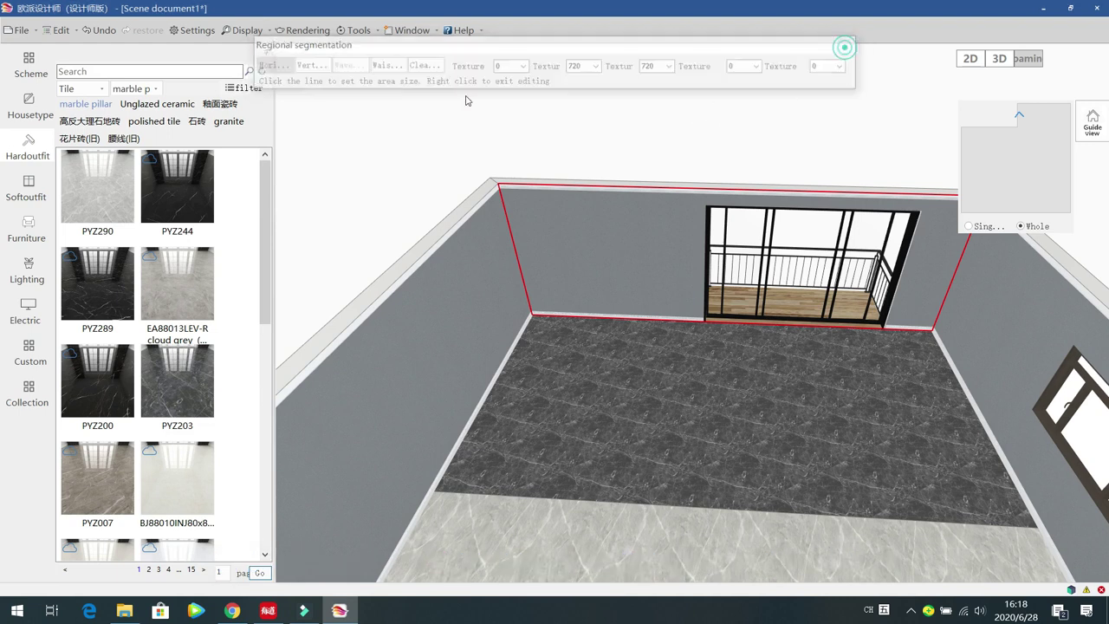
pyautogui.click(92, 89)
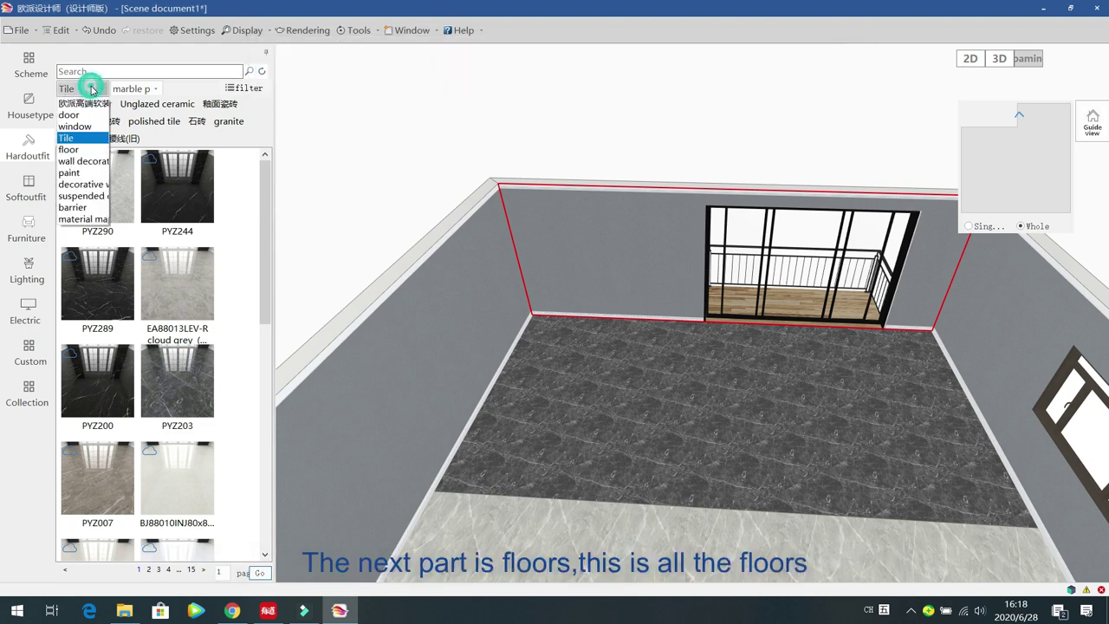
pyautogui.click(78, 152)
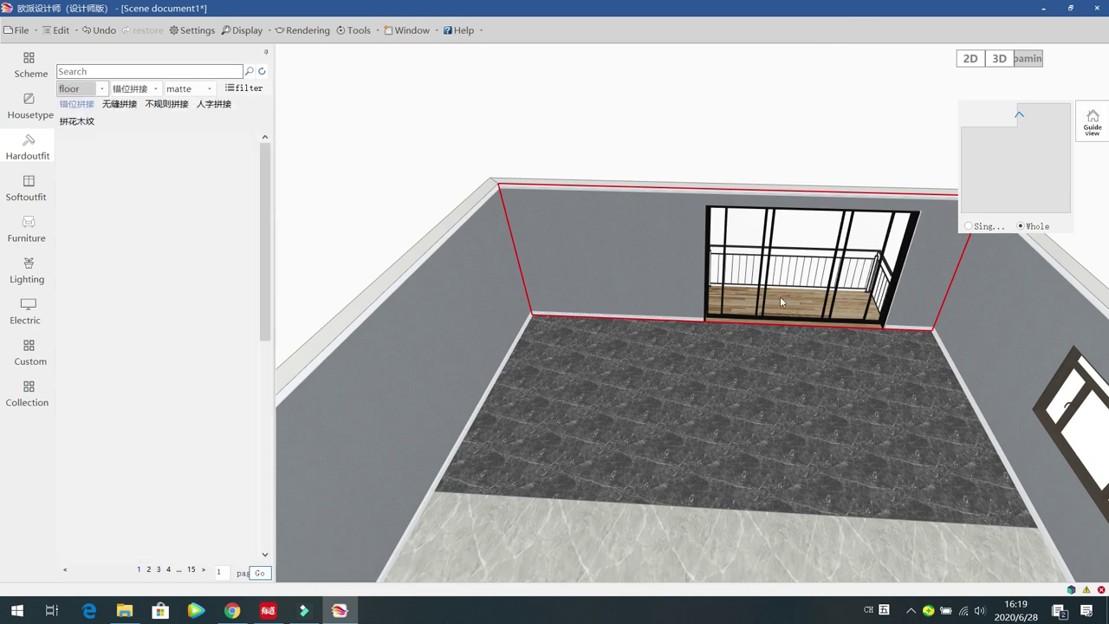
pyautogui.click(155, 90)
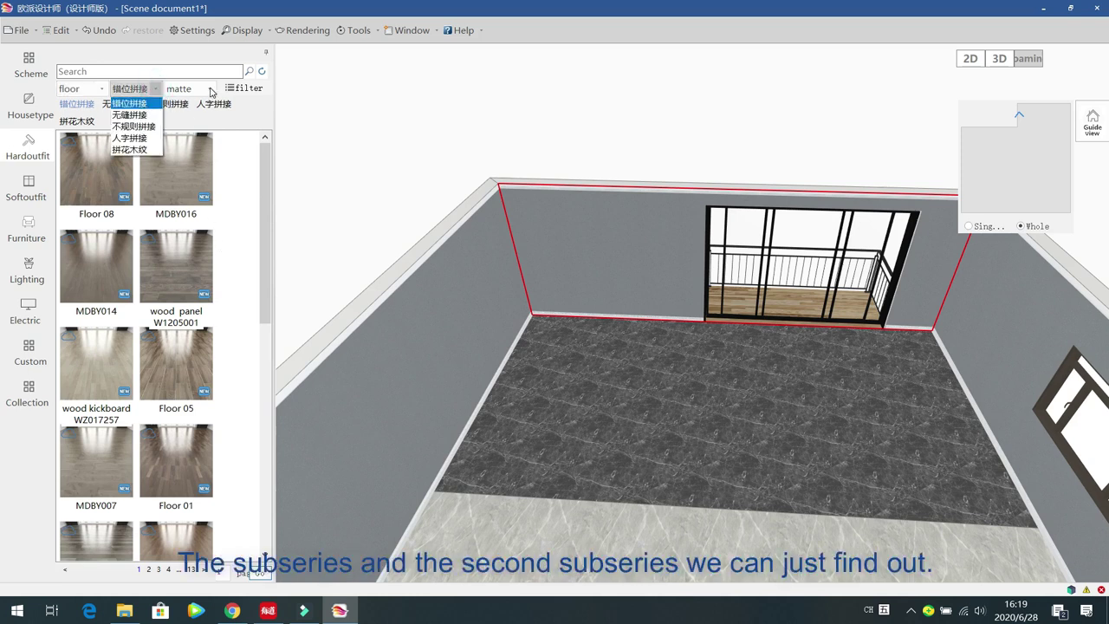
pyautogui.click(210, 88)
pyautogui.click(208, 89)
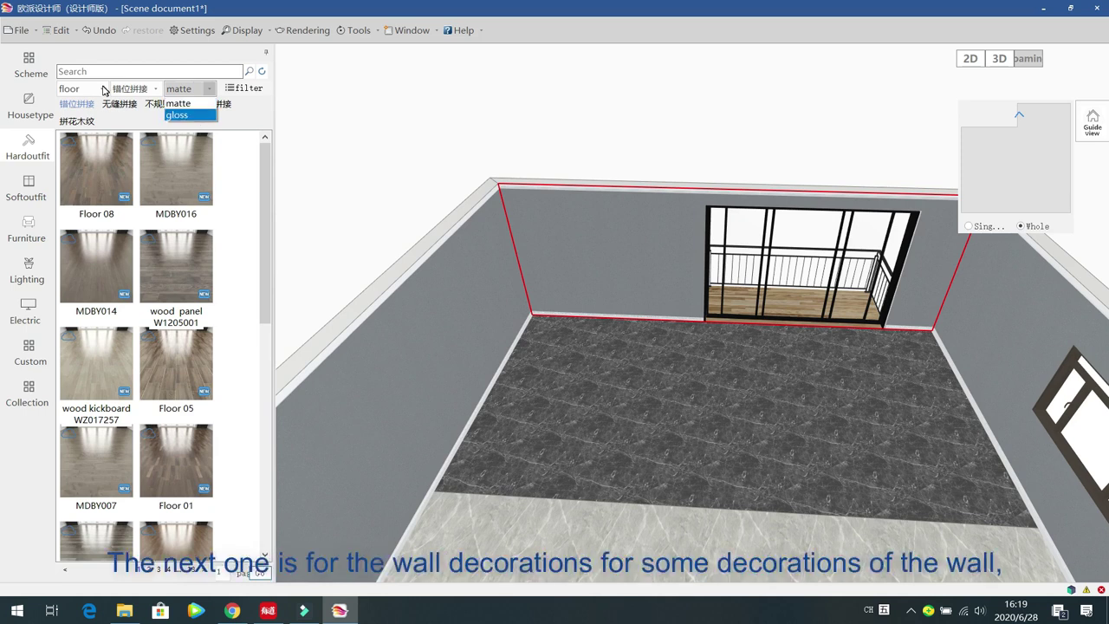
pyautogui.click(100, 89)
pyautogui.click(100, 89)
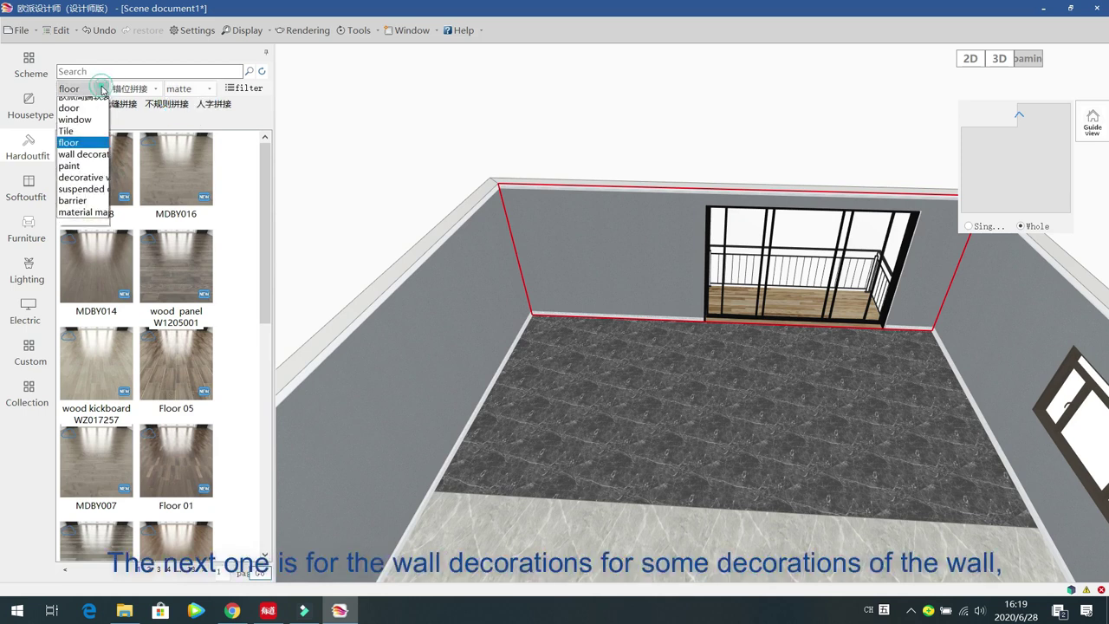
pyautogui.click(87, 161)
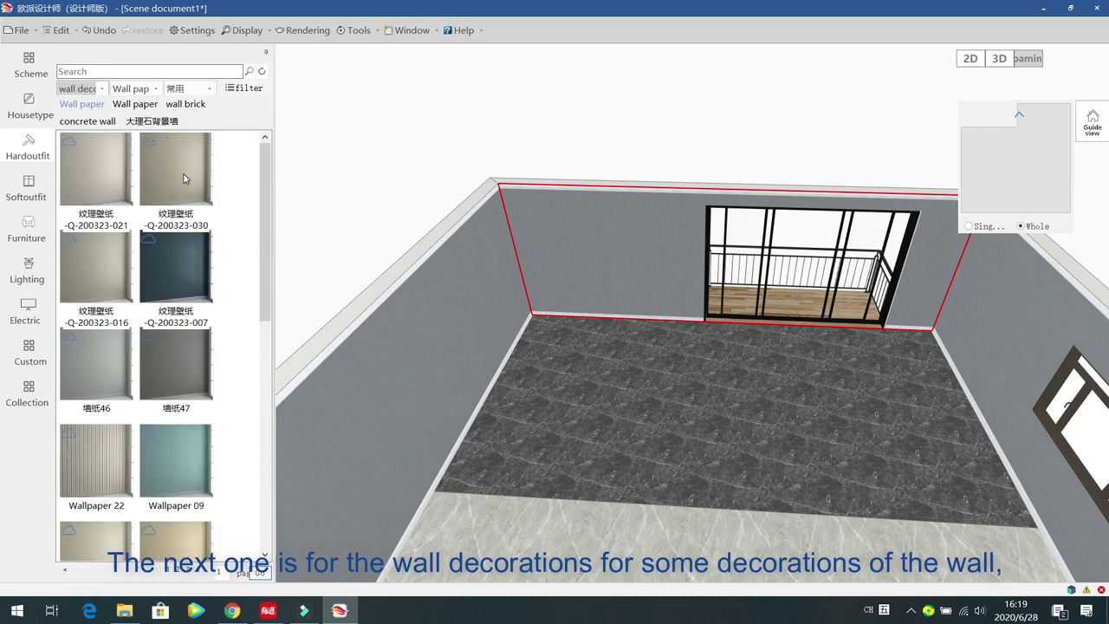
# - Browse the wallpaper and wall brick subcategories of the wall decoration library
pyautogui.click(149, 88)
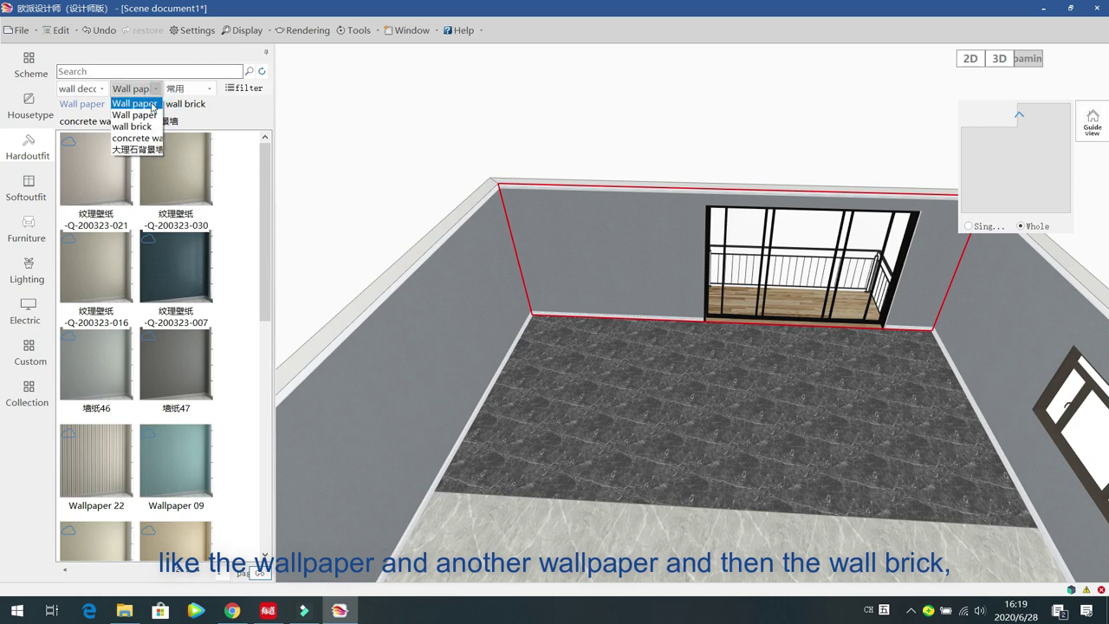
pyautogui.click(154, 115)
pyautogui.click(149, 89)
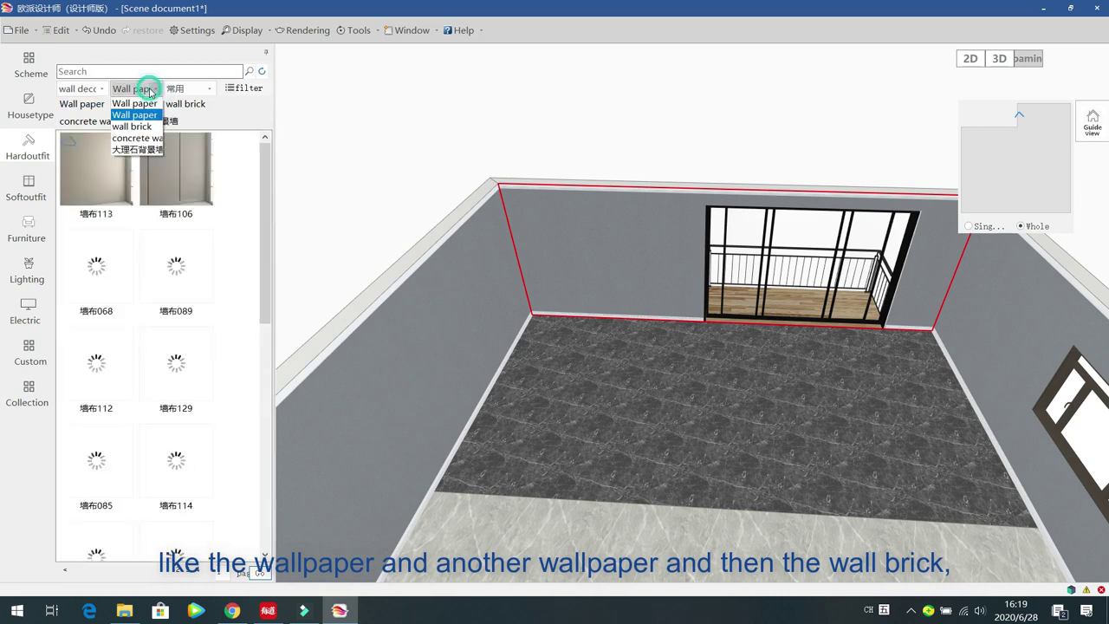
pyautogui.click(132, 126)
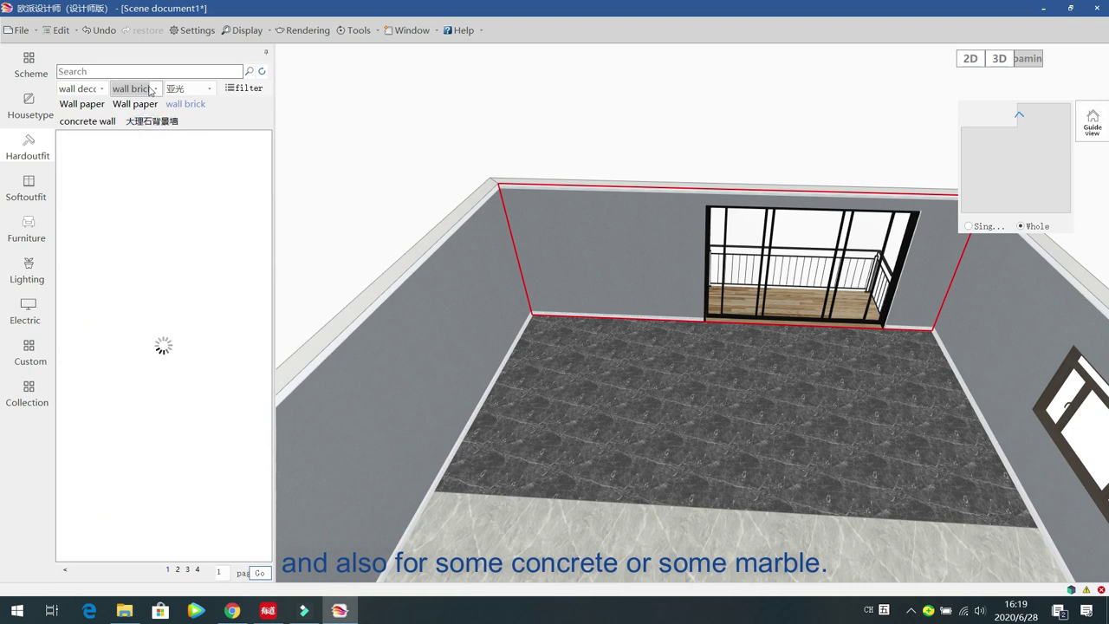
pyautogui.click(150, 90)
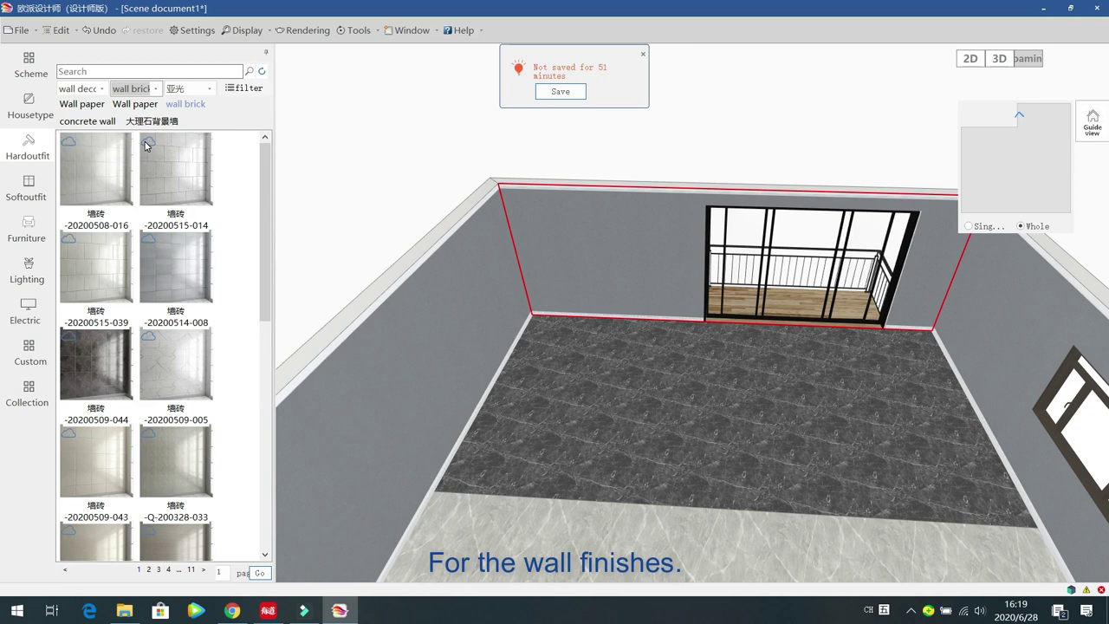
# - Paint the back wall with the light beige orange-series paint O0711040
pyautogui.click(81, 89)
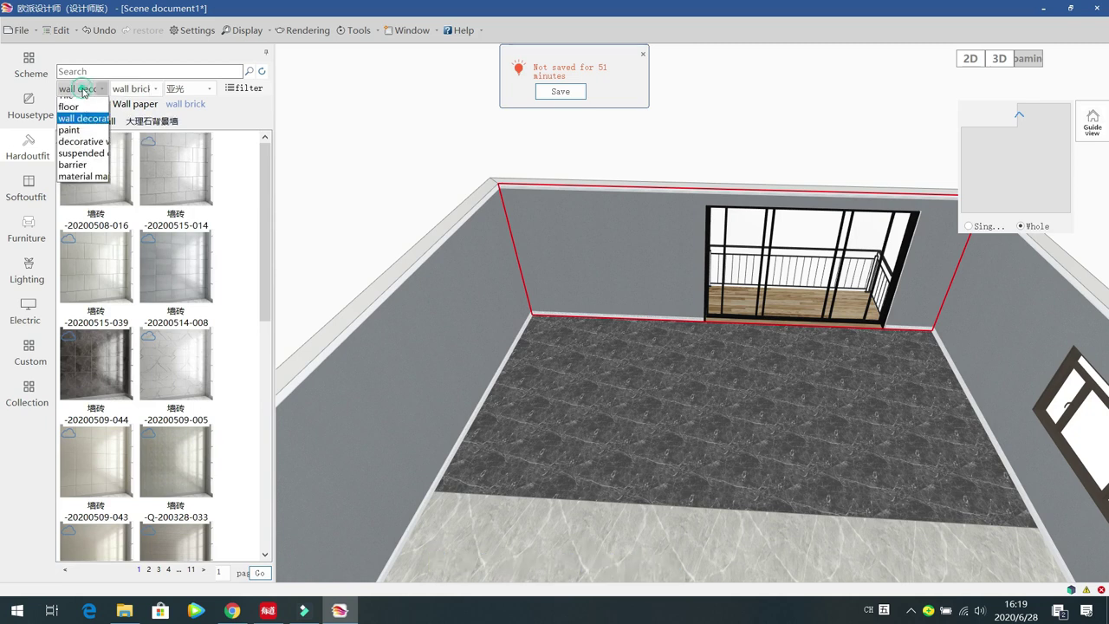
pyautogui.click(83, 173)
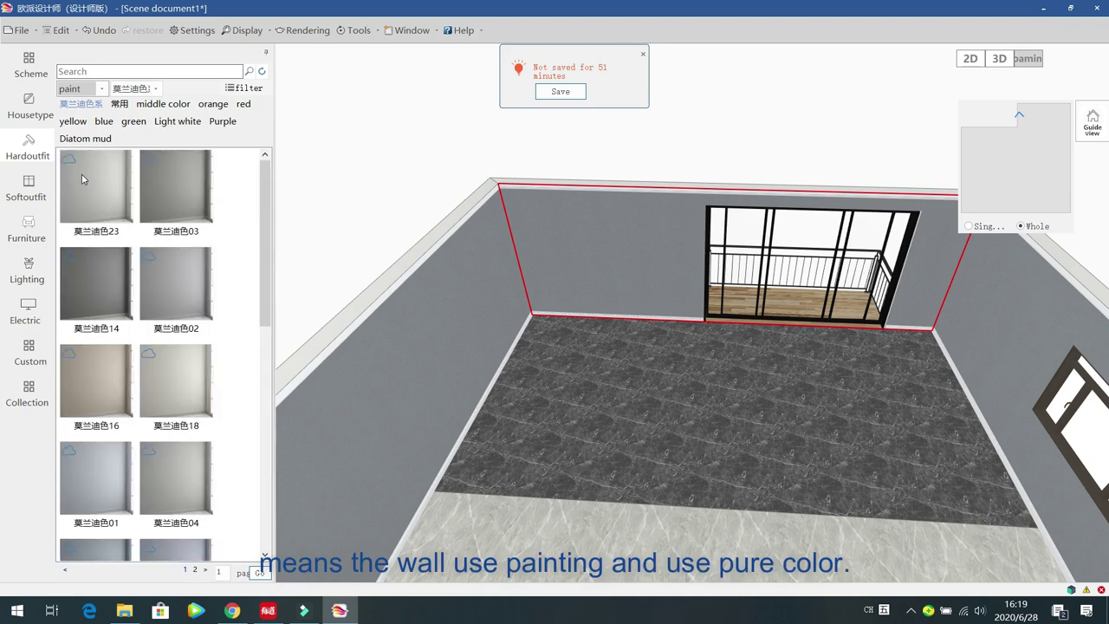
pyautogui.click(154, 90)
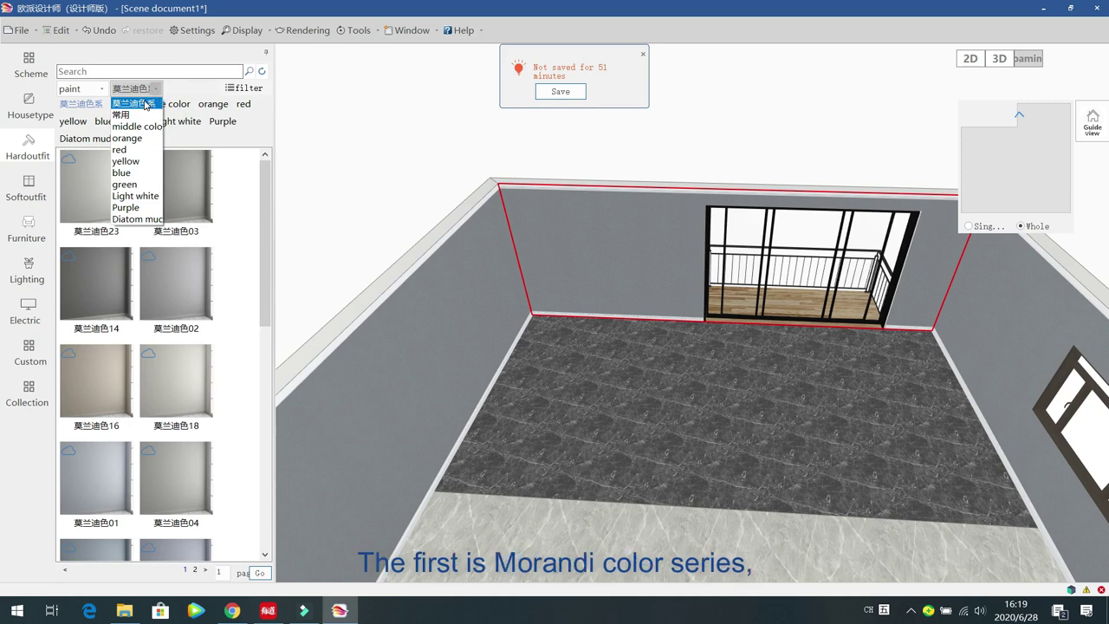
pyautogui.click(145, 104)
pyautogui.click(150, 105)
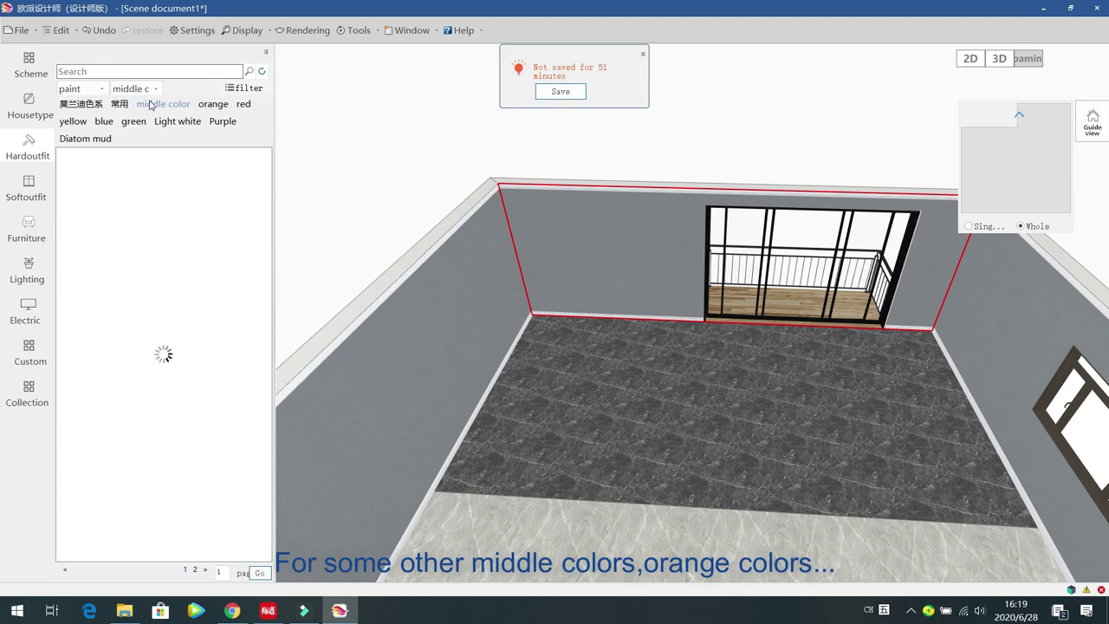
pyautogui.click(211, 106)
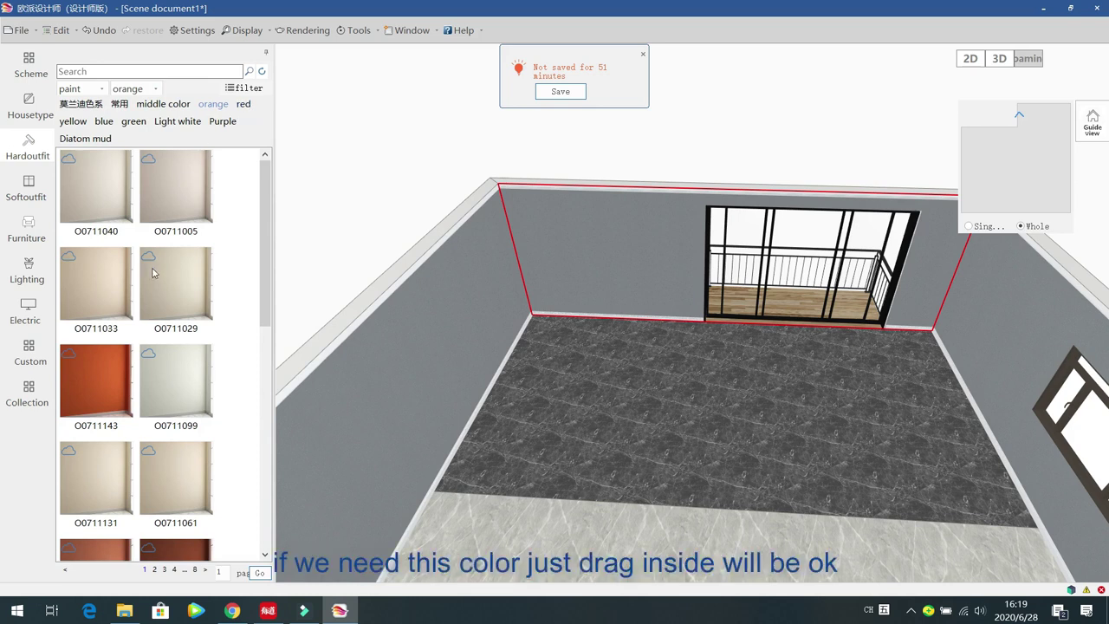
pyautogui.moveTo(101, 183)
pyautogui.mouseDown()
pyautogui.moveTo(91, 180)
pyautogui.moveTo(425, 250)
pyautogui.moveTo(576, 249)
pyautogui.mouseUp()
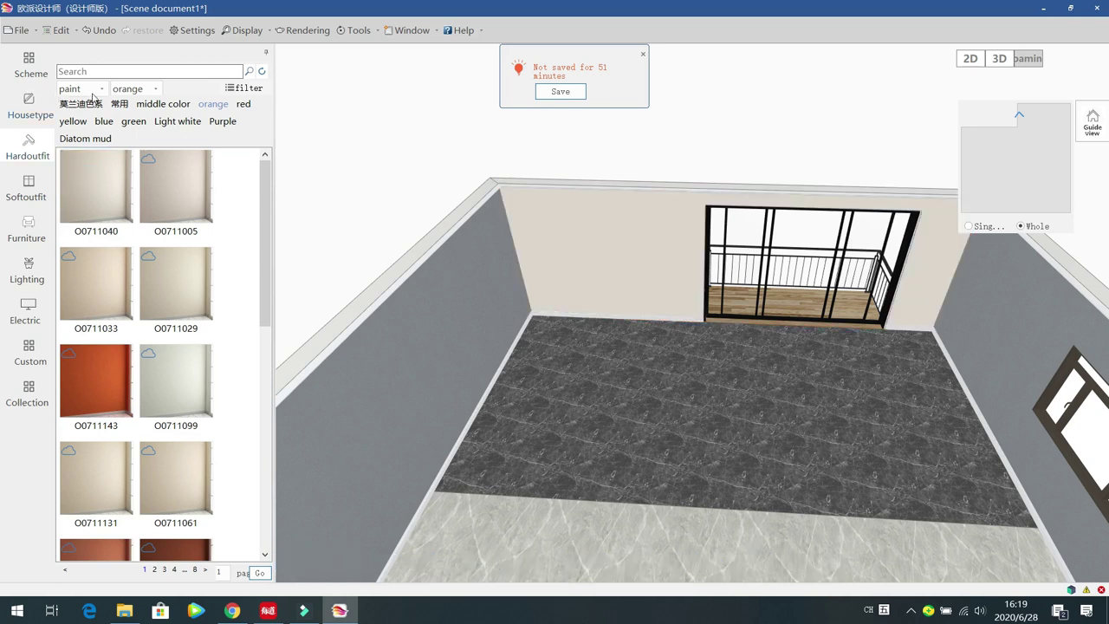
# - Widen the material library panel and switch it to decorative wall panels
pyautogui.click(82, 88)
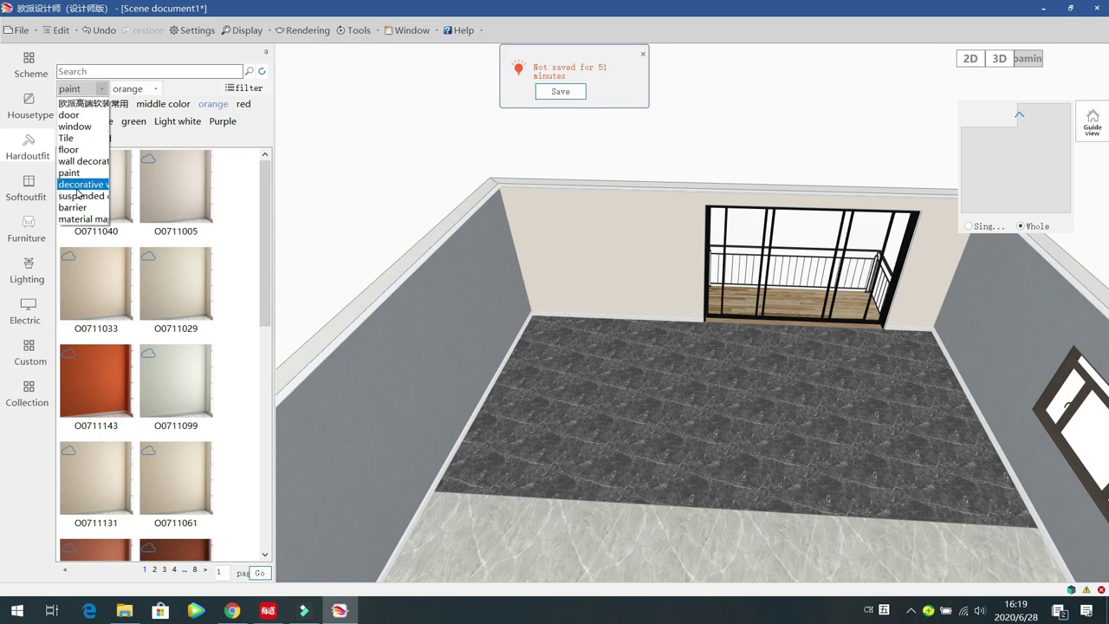
pyautogui.click(272, 142)
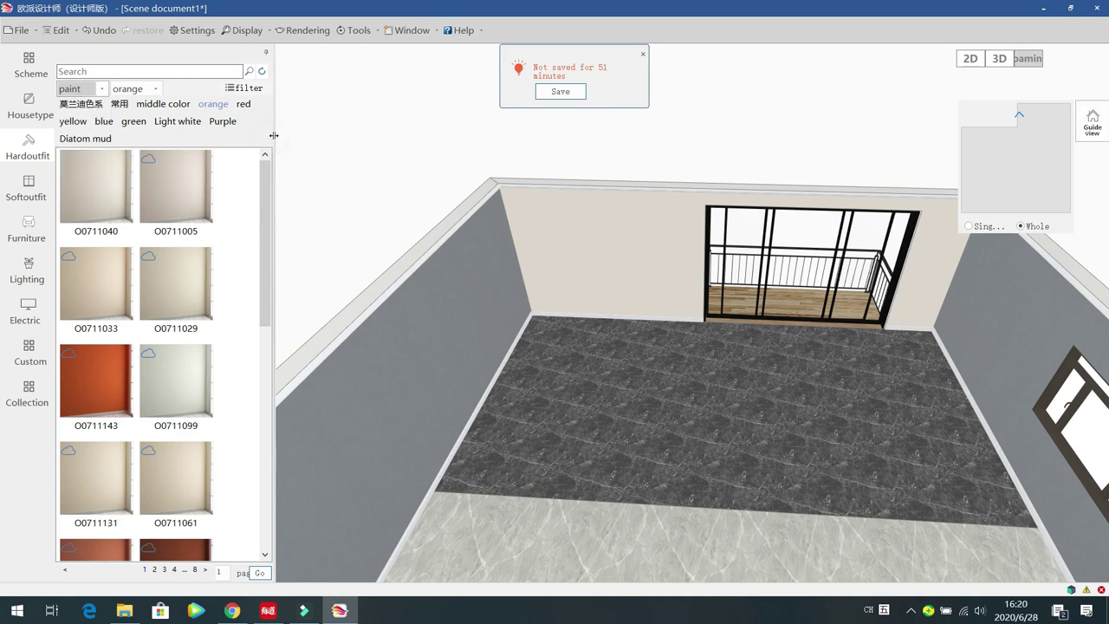
pyautogui.moveTo(272, 141); pyautogui.dragTo(324, 138)
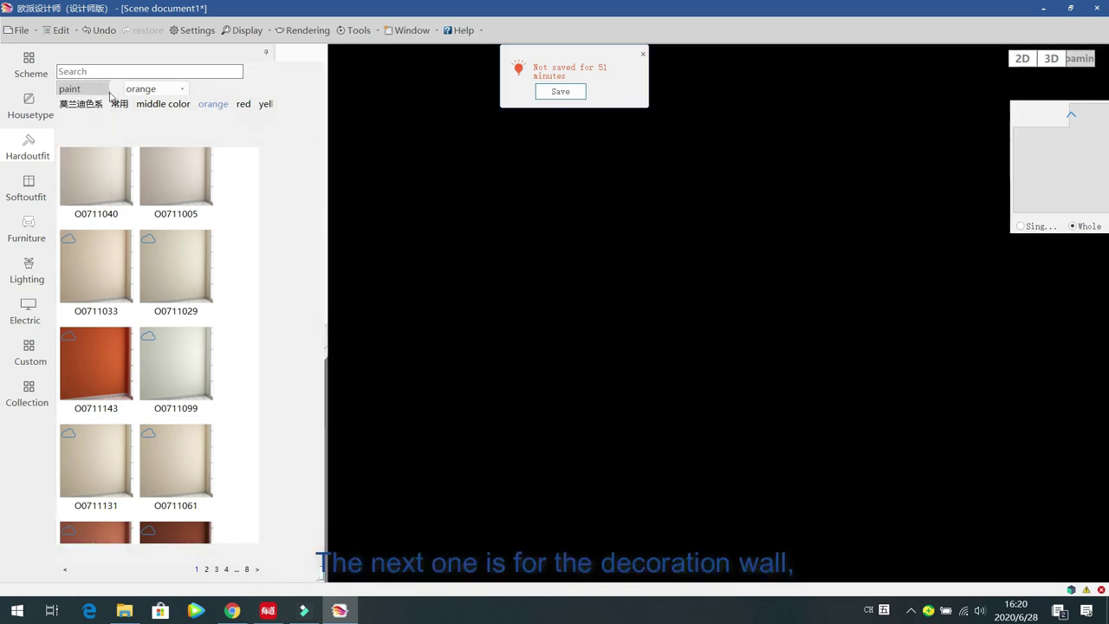
pyautogui.click(114, 90)
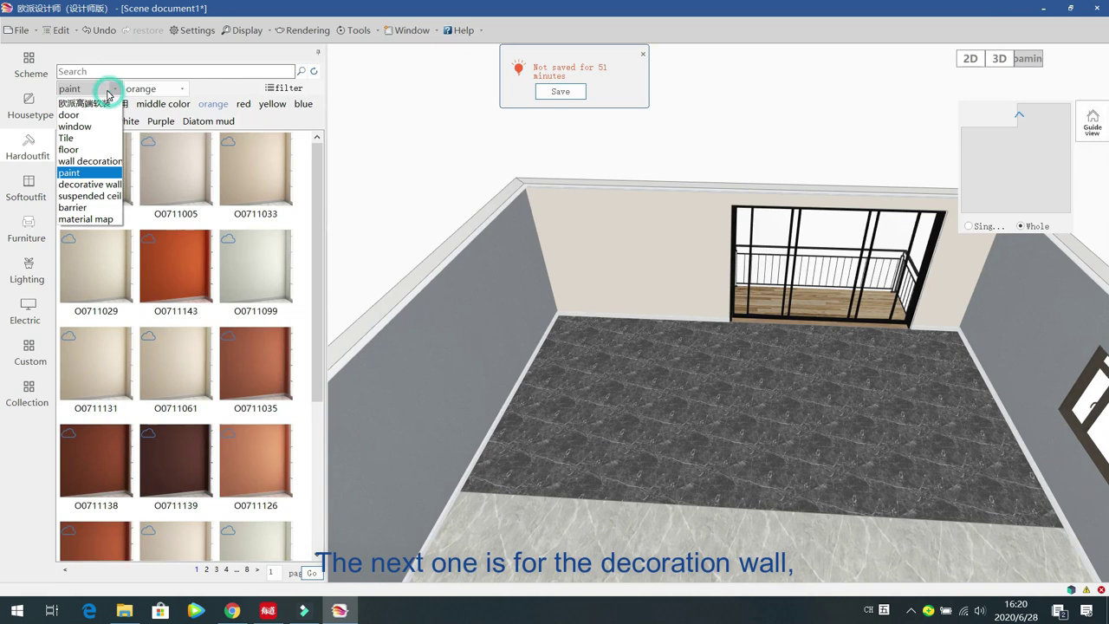
pyautogui.click(83, 186)
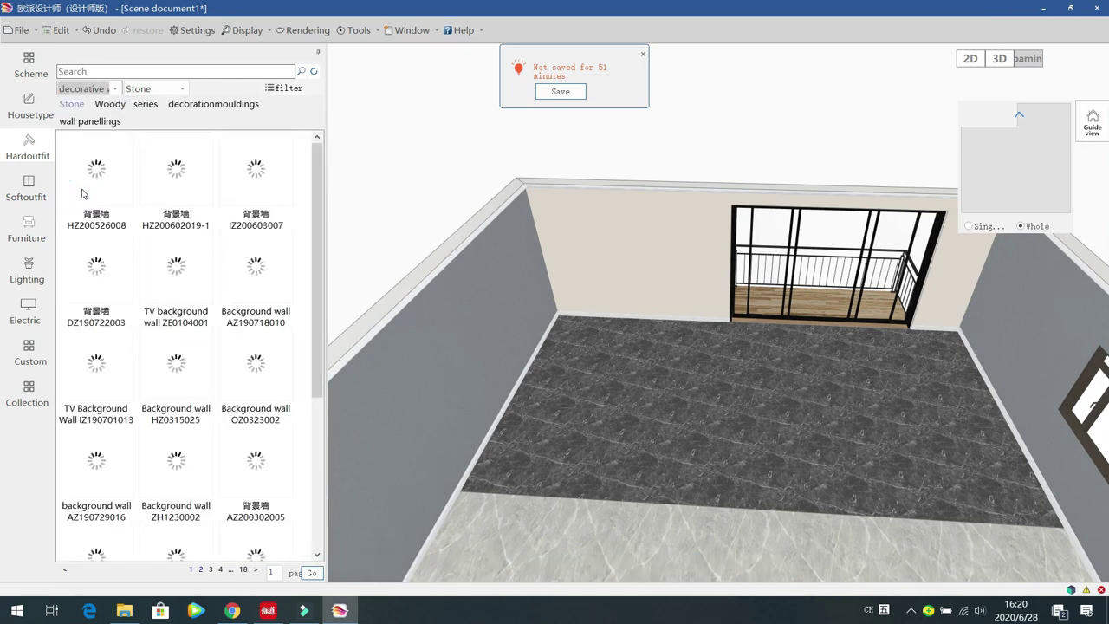
# - Line the left wall with the first Woody-series panel (4384 × 2700 × 18), then face it
pyautogui.click(179, 88)
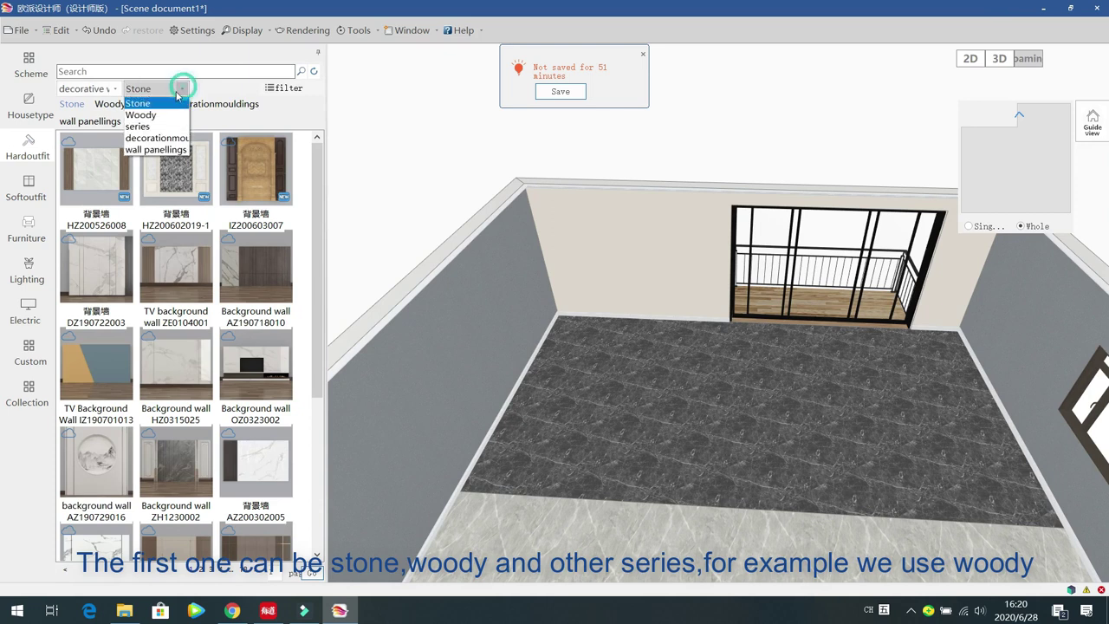
pyautogui.click(159, 116)
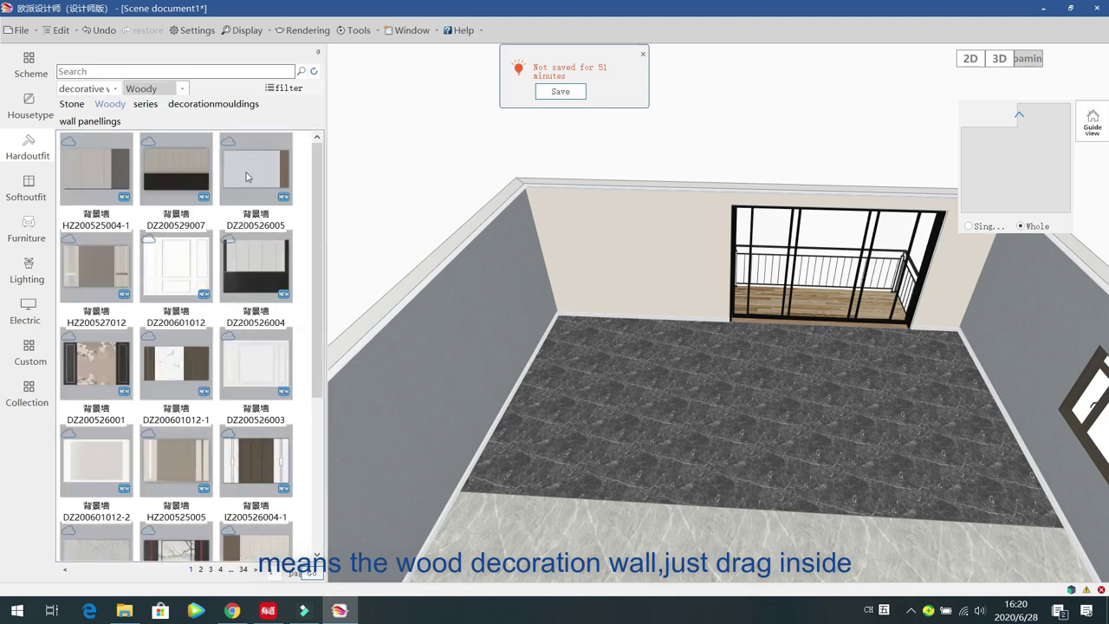
pyautogui.moveTo(110, 179); pyautogui.dragTo(488, 366)
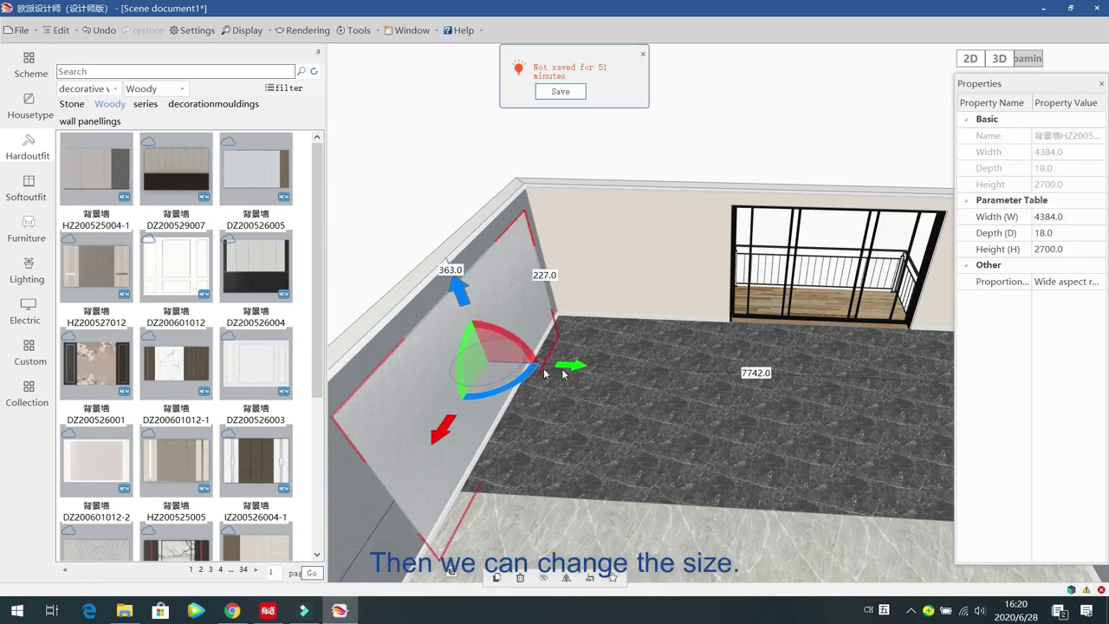
pyautogui.moveTo(656, 391); pyautogui.dragTo(605, 249)
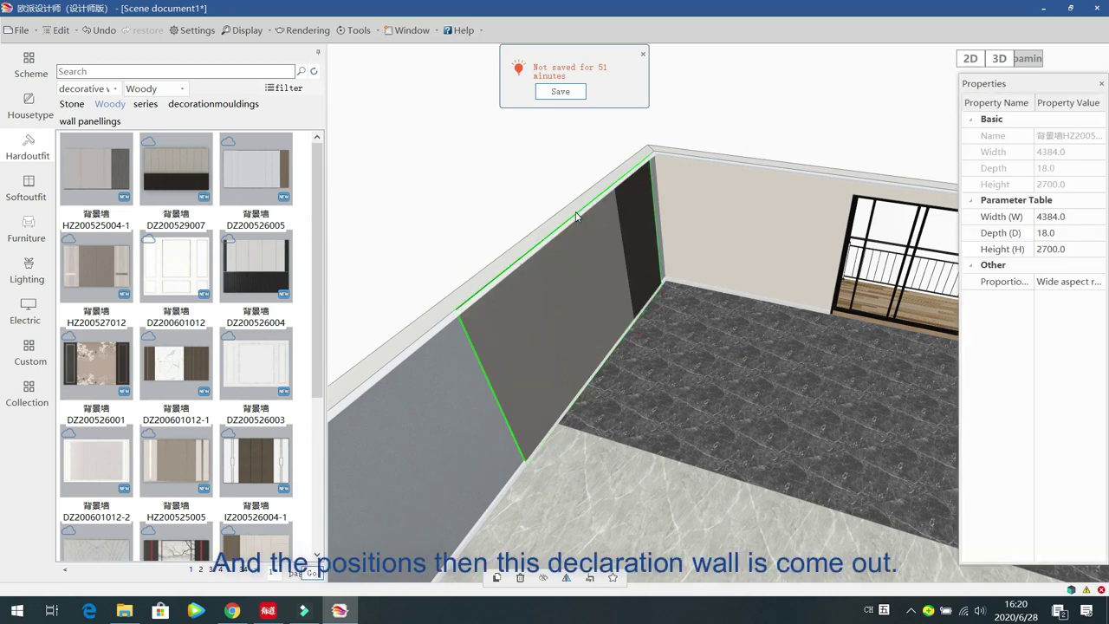
pyautogui.click(724, 374)
pyautogui.moveTo(724, 374); pyautogui.dragTo(540, 300)
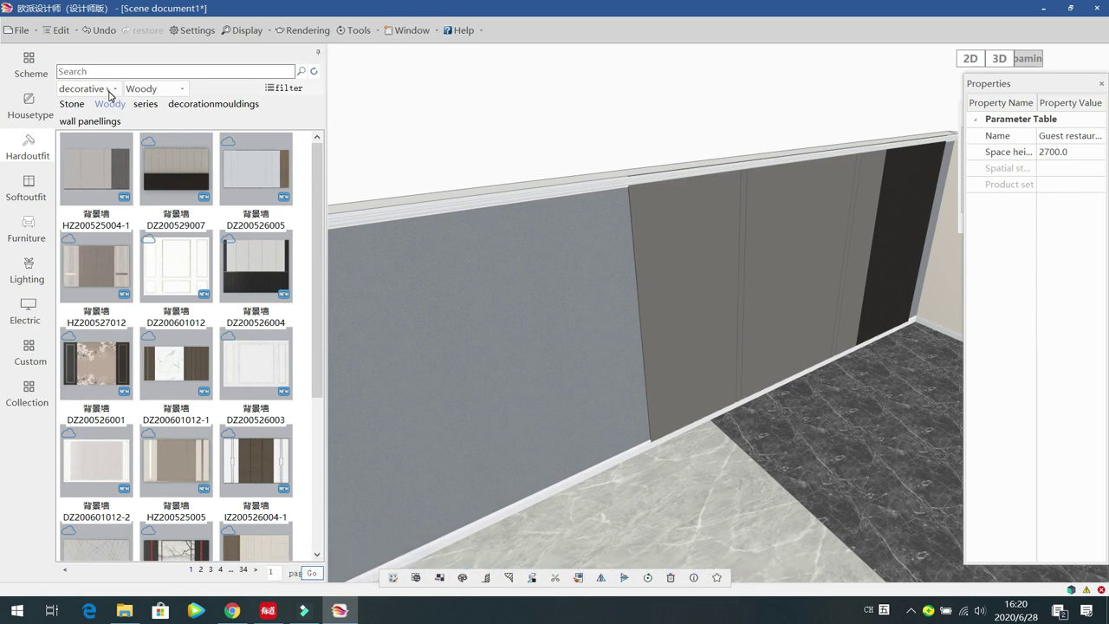
# - Show the decoration mouldings subseries, listing decorative lines such as WE1029016 and WX1020005
pyautogui.click(145, 104)
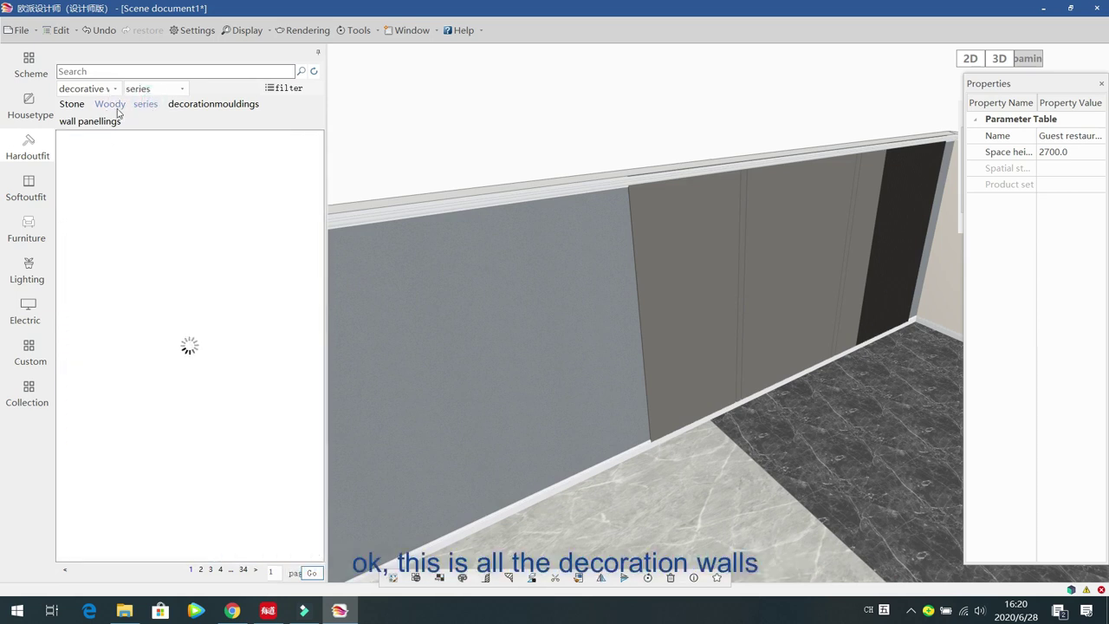
pyautogui.click(215, 105)
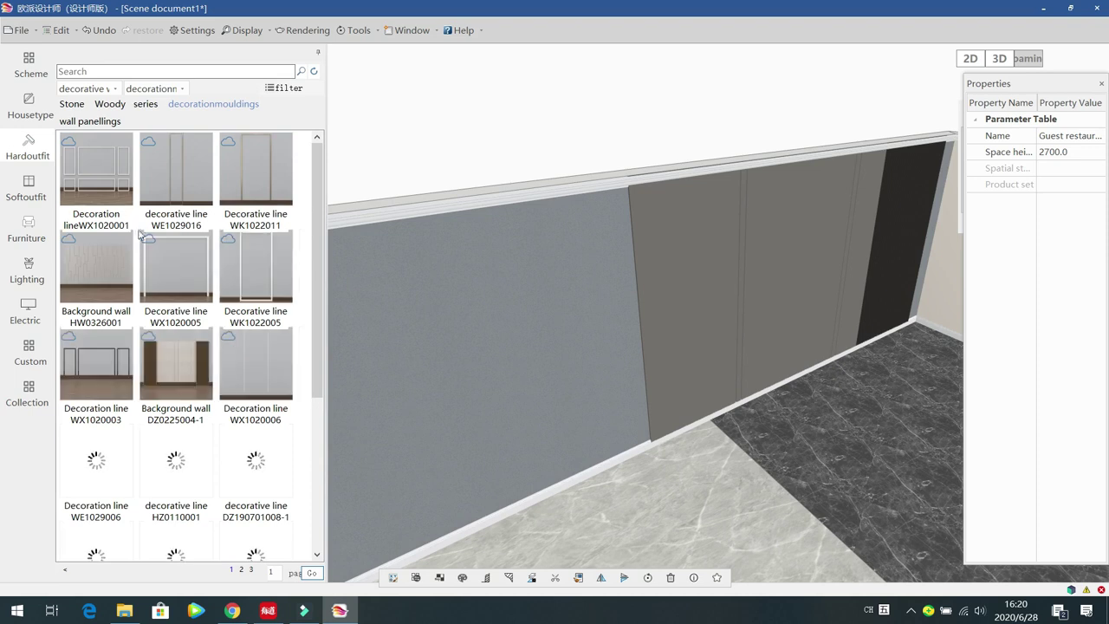
pyautogui.click(106, 90)
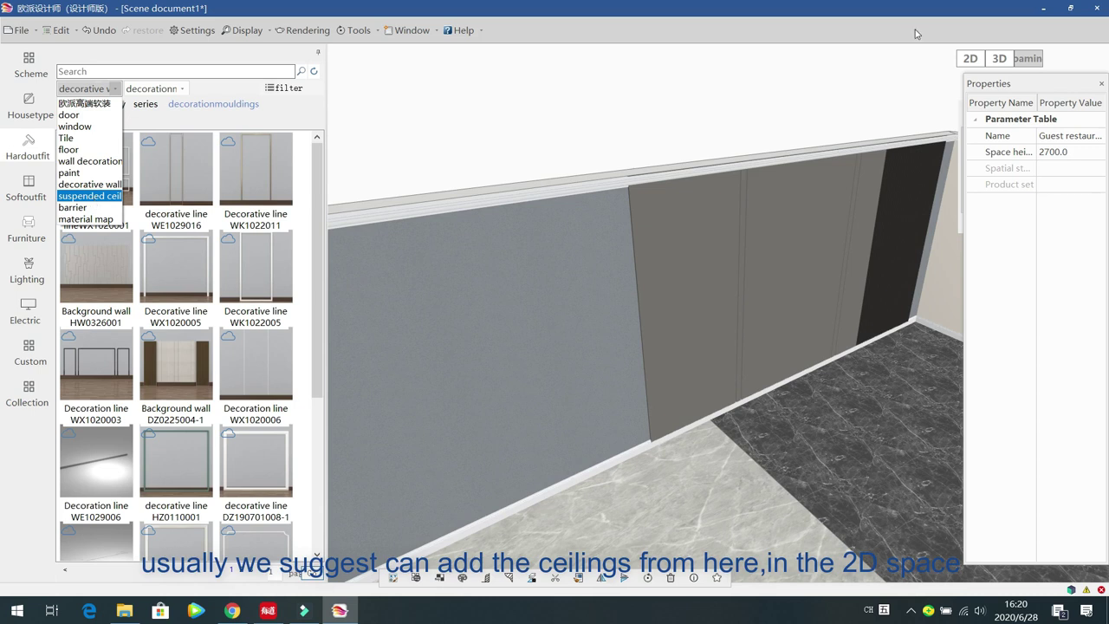
# - Place the Living room ceiling EZ0314003 plaster suspended ceiling into the main room on the 2D plan
pyautogui.click(976, 61)
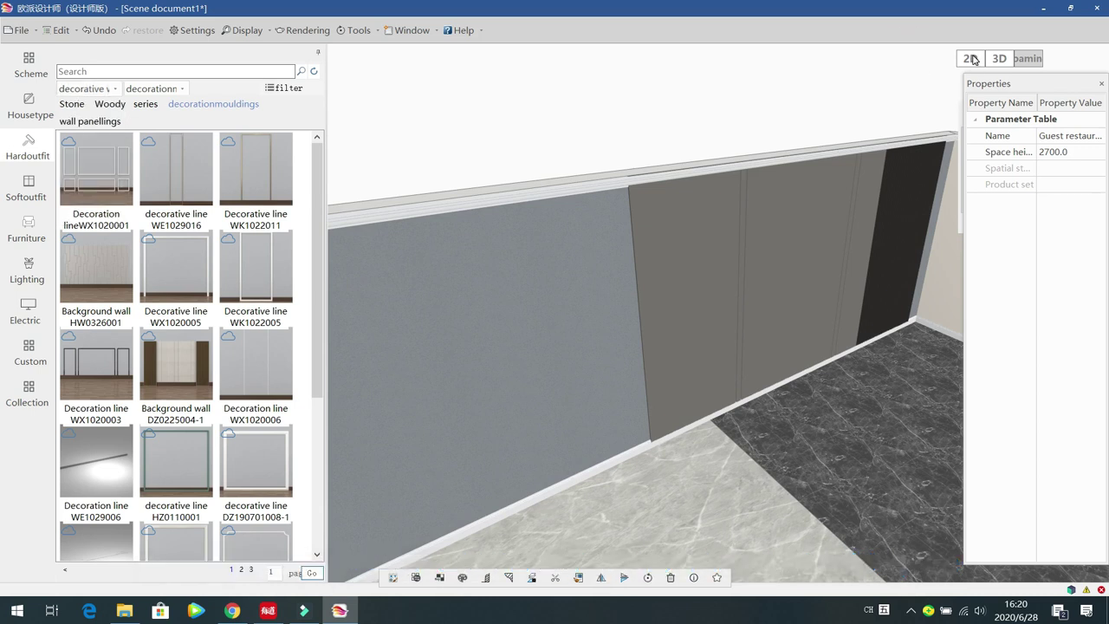
pyautogui.click(966, 62)
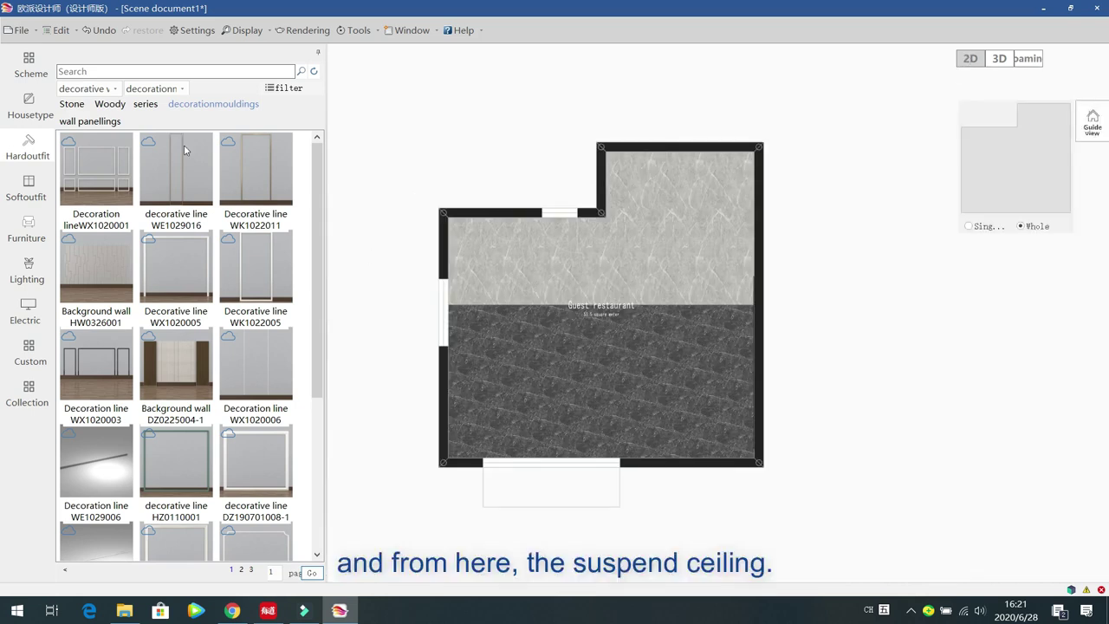
pyautogui.click(86, 88)
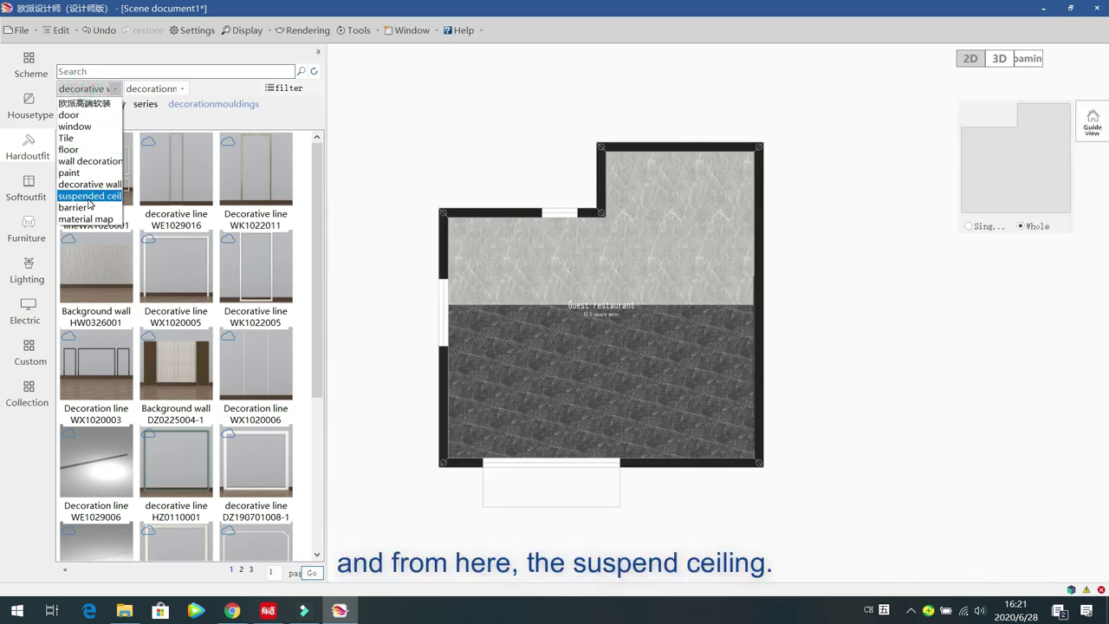
pyautogui.click(88, 202)
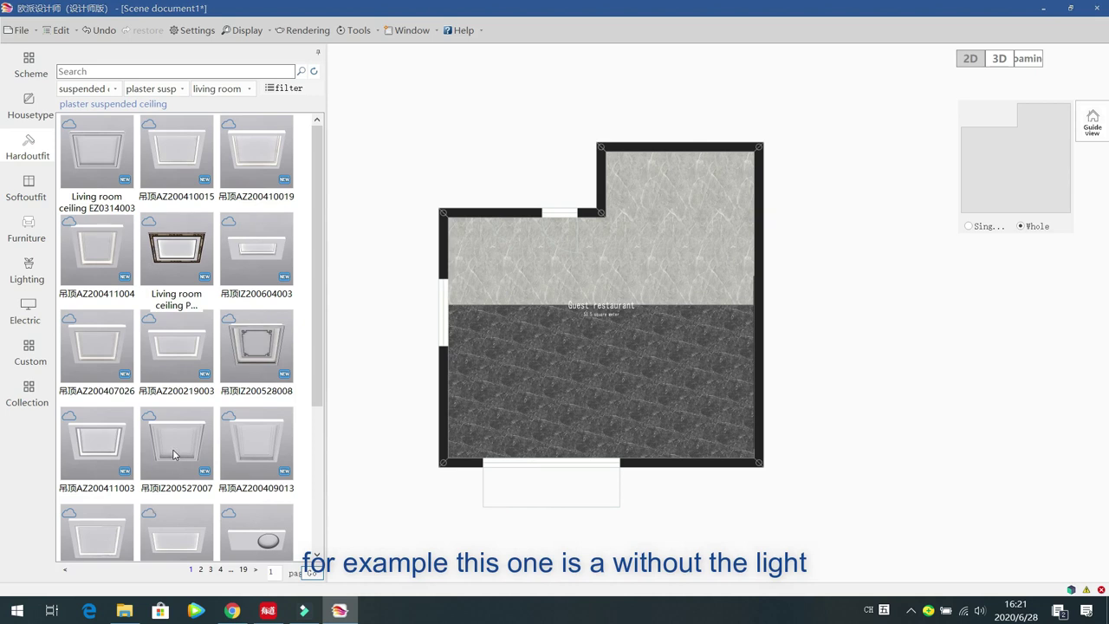
pyautogui.moveTo(173, 454)
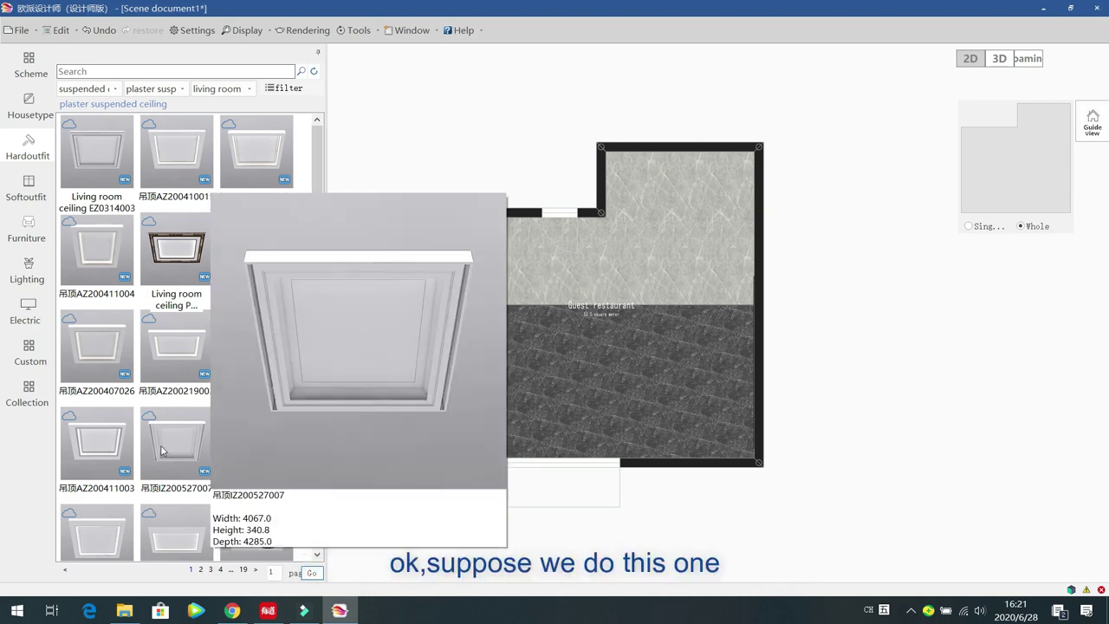
pyautogui.click(95, 150)
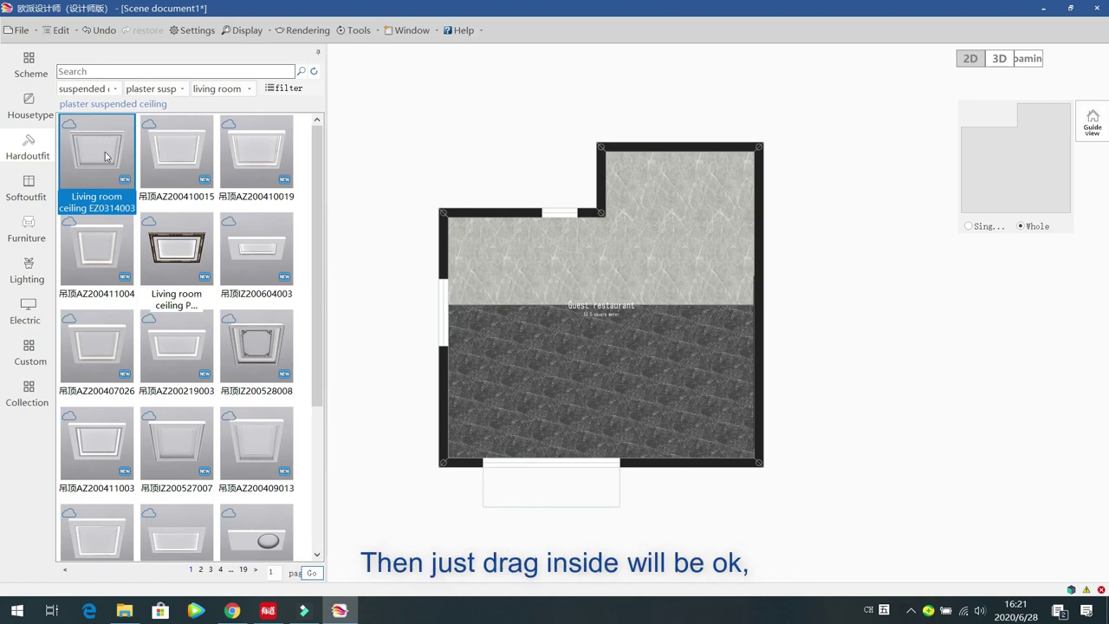
pyautogui.moveTo(103, 154); pyautogui.dragTo(550, 298)
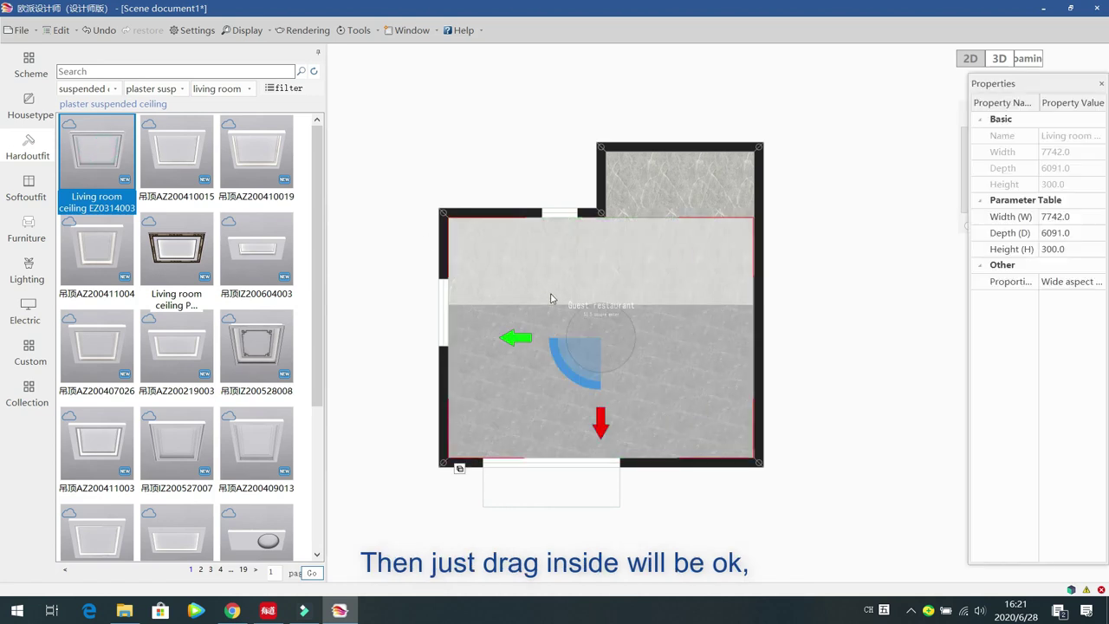
# - Inspect the new ceiling in the 3D walkthrough, then return to the 2D floor plan
pyautogui.click(1031, 59)
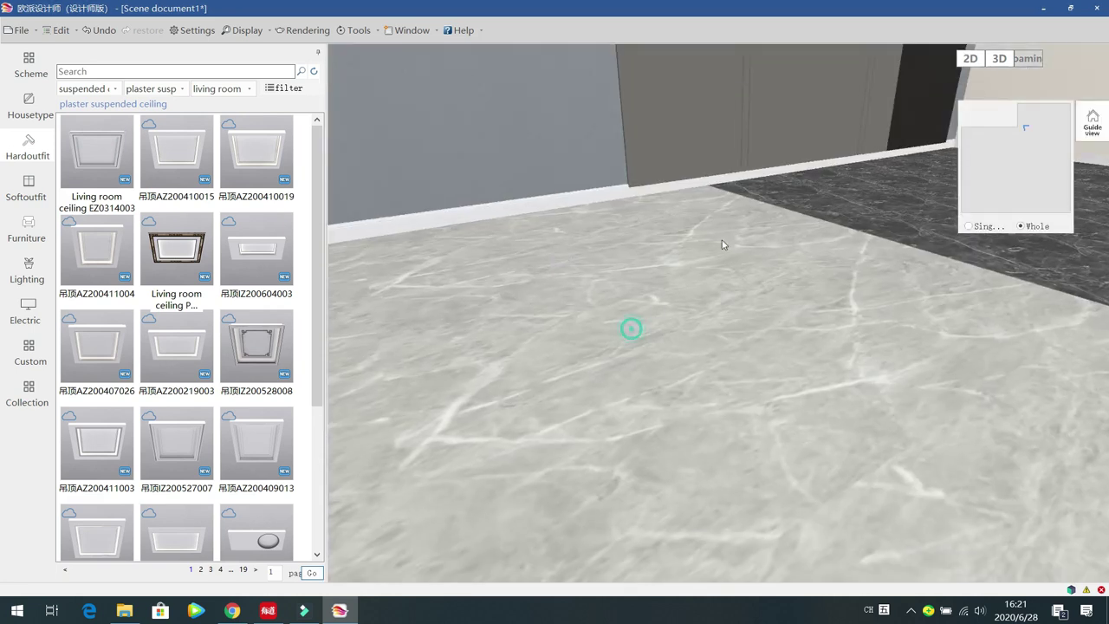
pyautogui.click(632, 327)
pyautogui.click(666, 449)
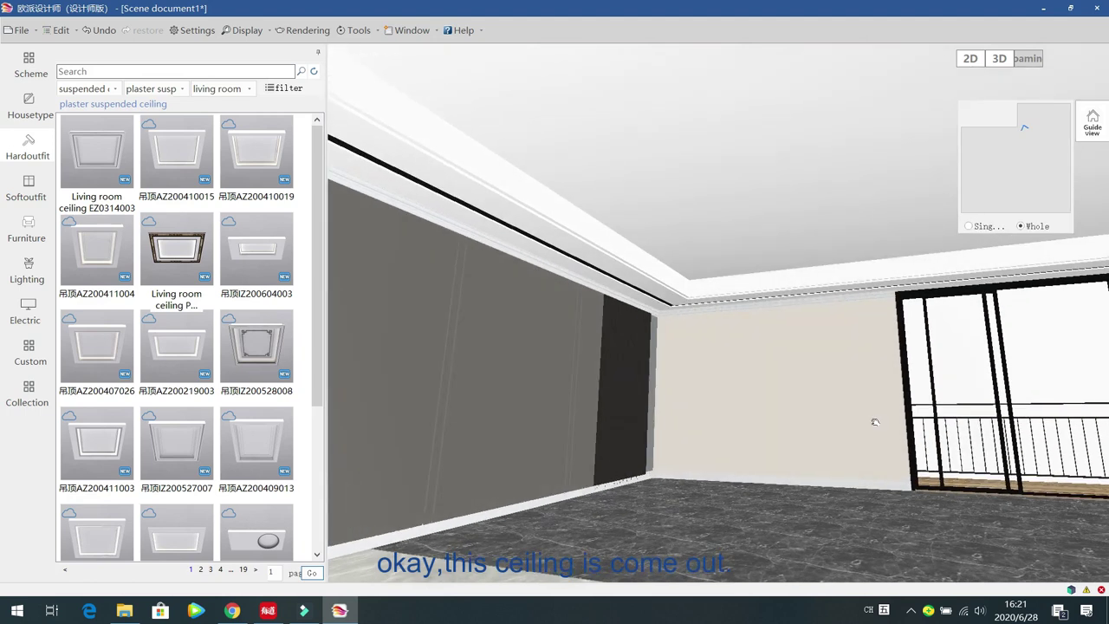
pyautogui.moveTo(783, 419); pyautogui.dragTo(767, 416)
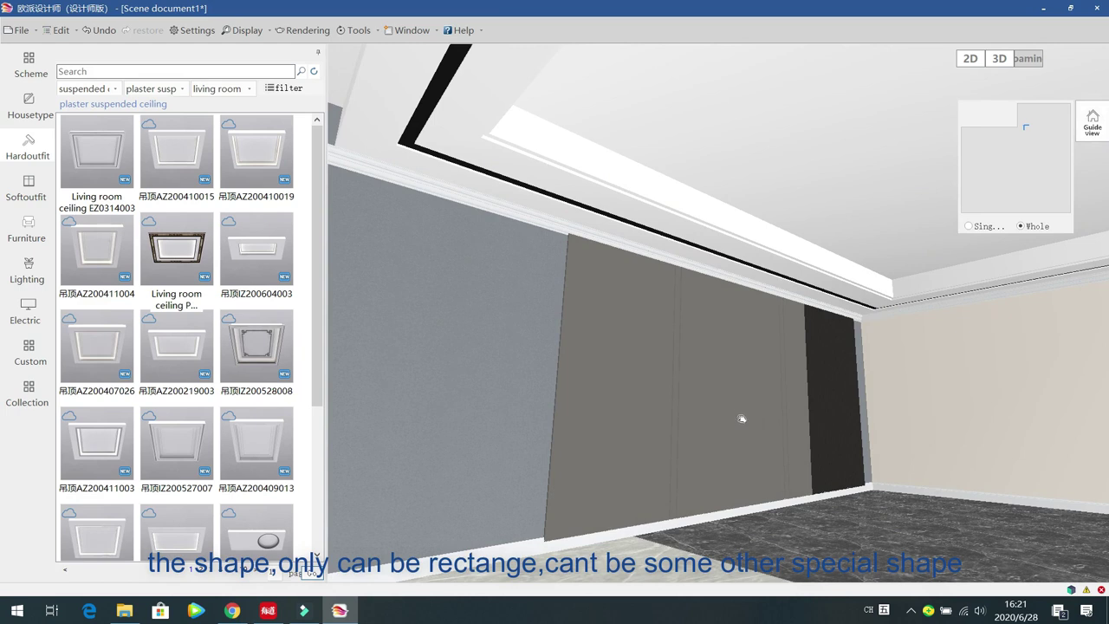
pyautogui.click(970, 59)
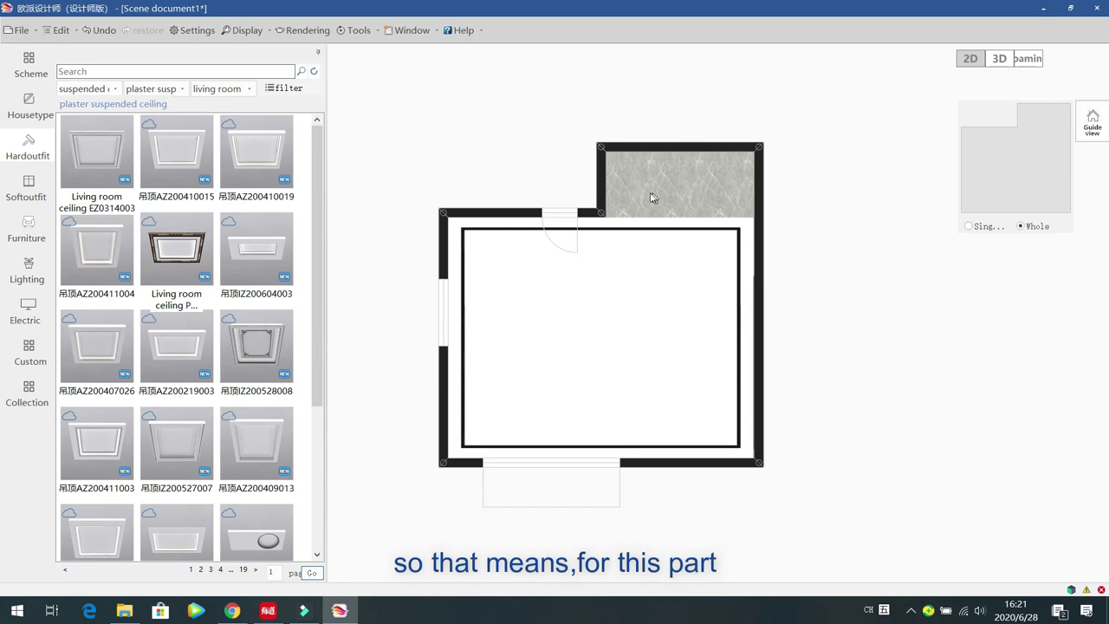
# - Filter ceilings for the living room and place Bedroom ceiling HZ0111016 in the small upper room
pyautogui.click(180, 91)
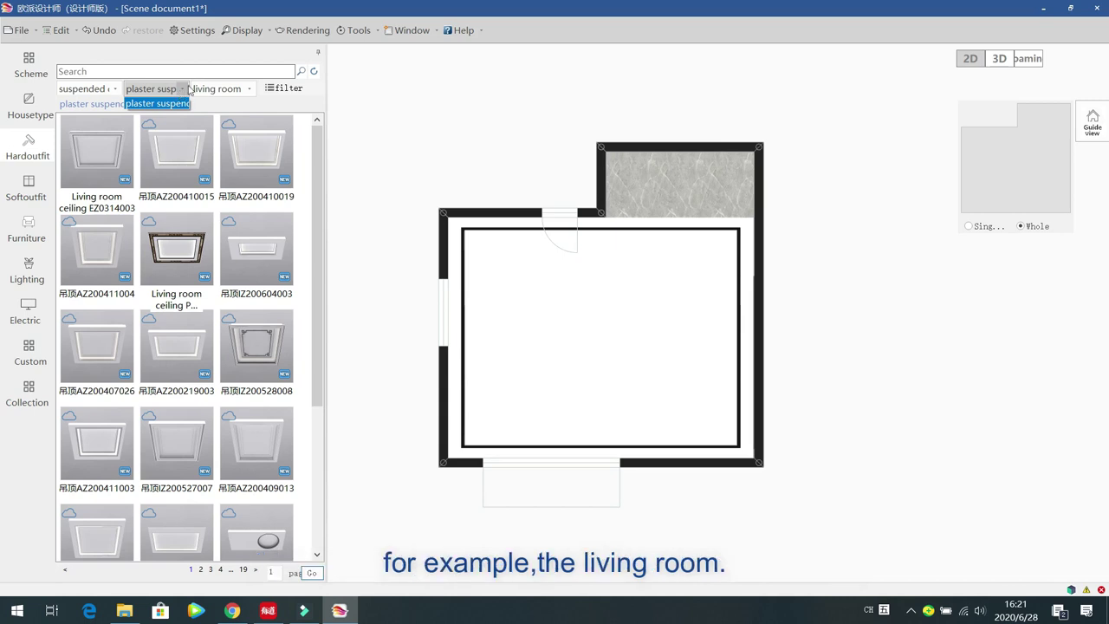
pyautogui.click(228, 91)
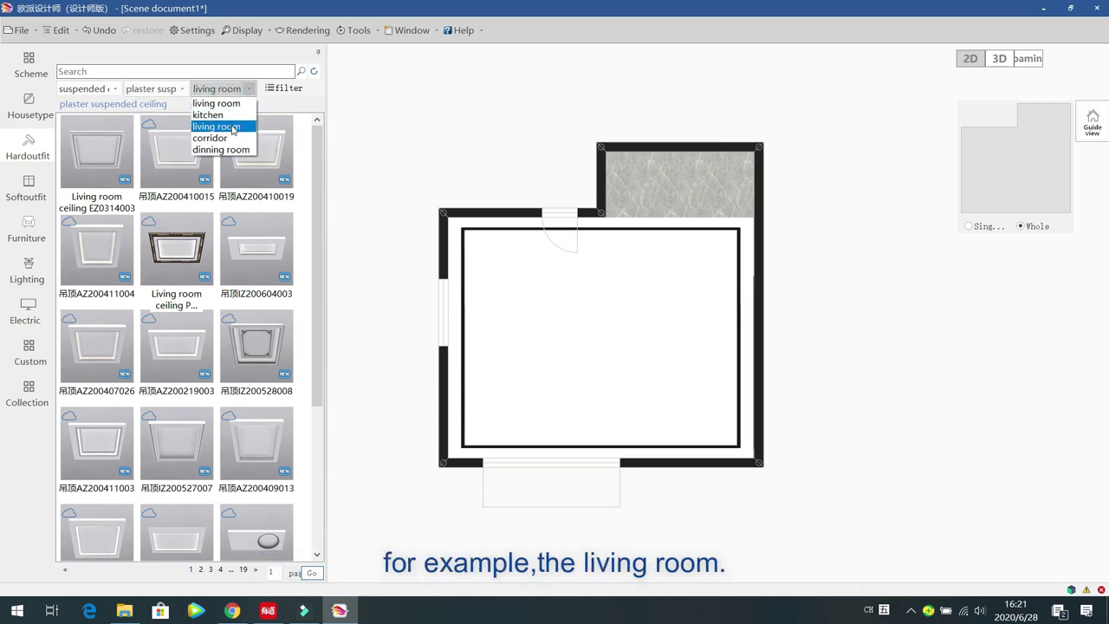
pyautogui.click(231, 128)
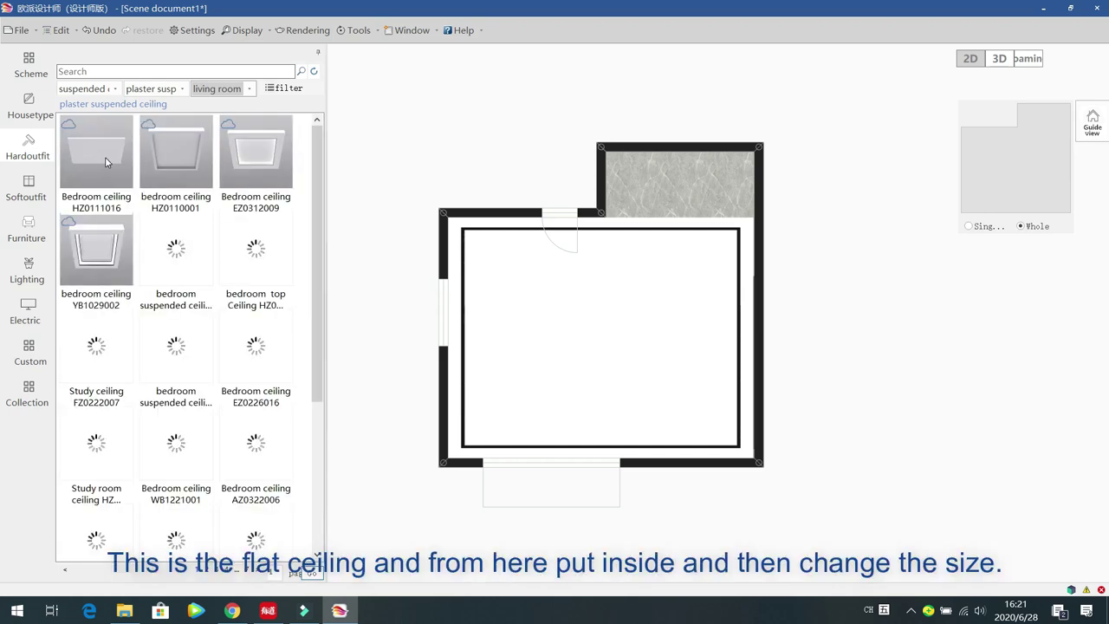
pyautogui.click(105, 157)
pyautogui.moveTo(105, 157); pyautogui.dragTo(669, 191)
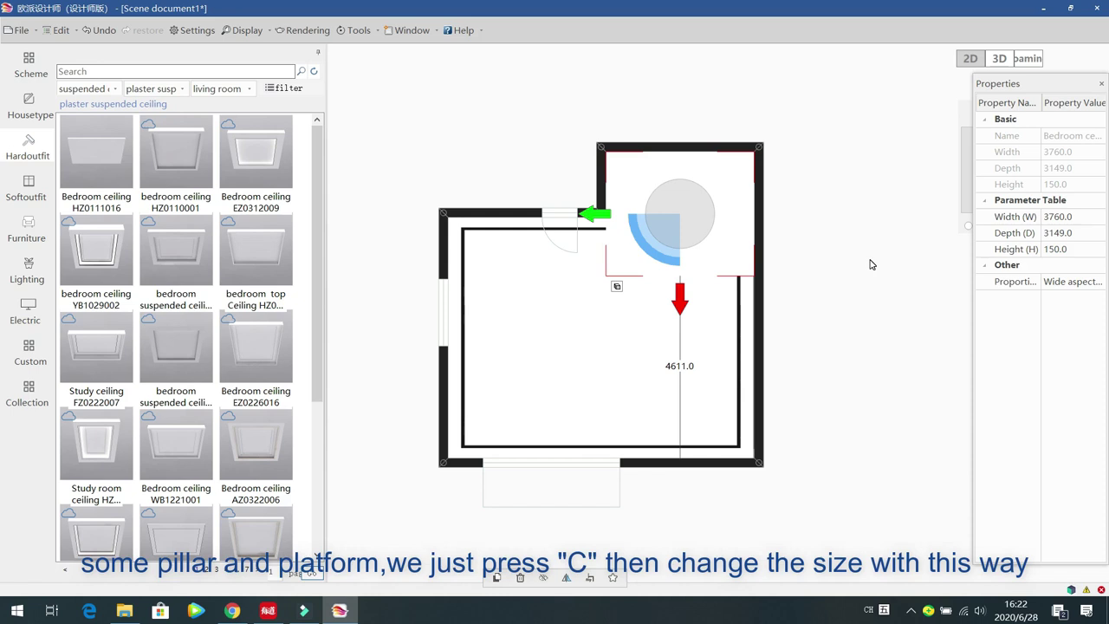
# - Shrink the flat ceiling to 3760 × 3149 × 150 to fit the alcove and view it in 3D
pyautogui.press('c')
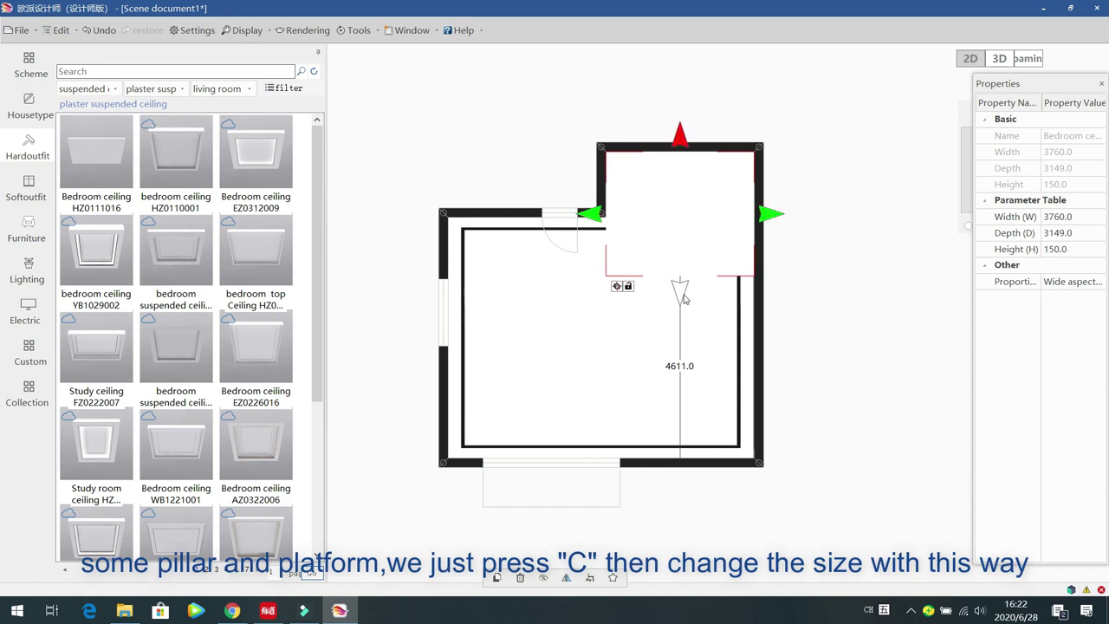
pyautogui.moveTo(680, 293); pyautogui.dragTo(677, 228)
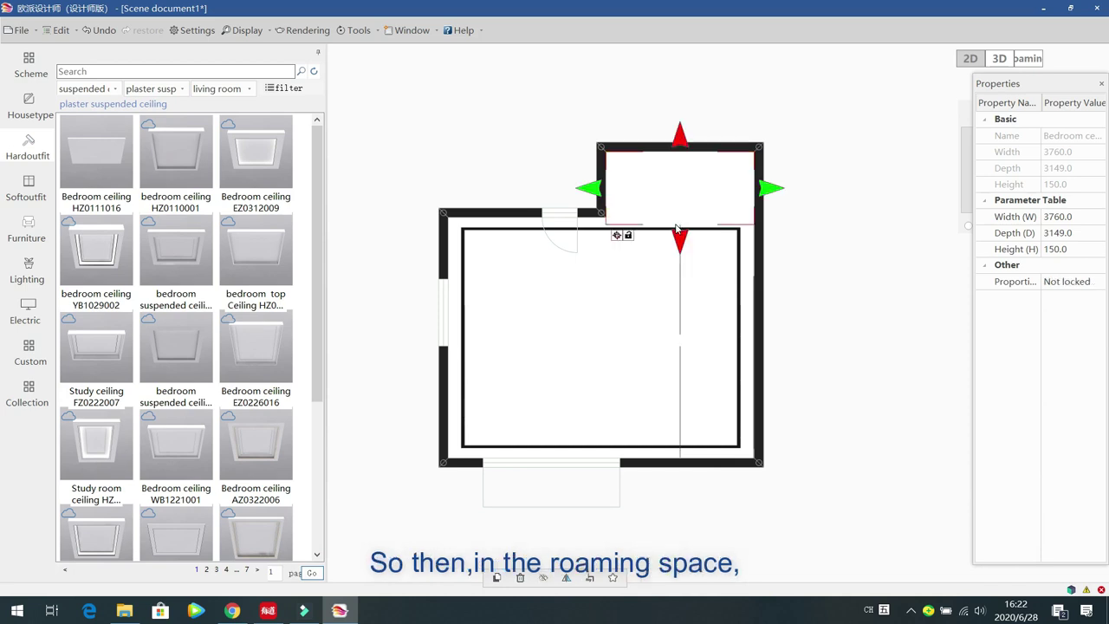
pyautogui.click(1037, 59)
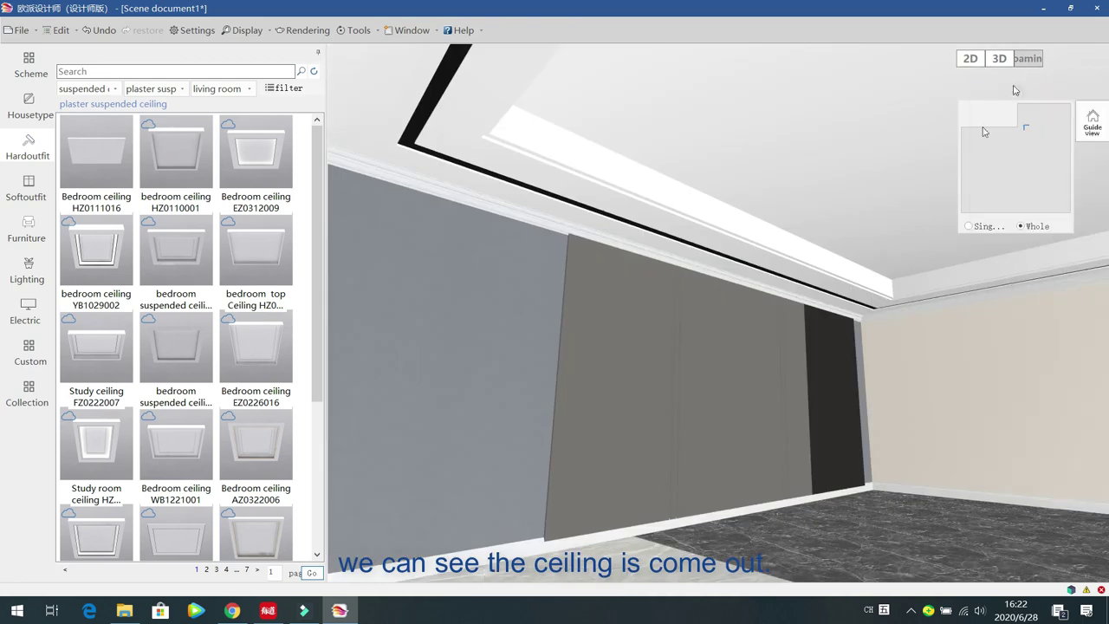
pyautogui.moveTo(675, 405); pyautogui.dragTo(809, 440)
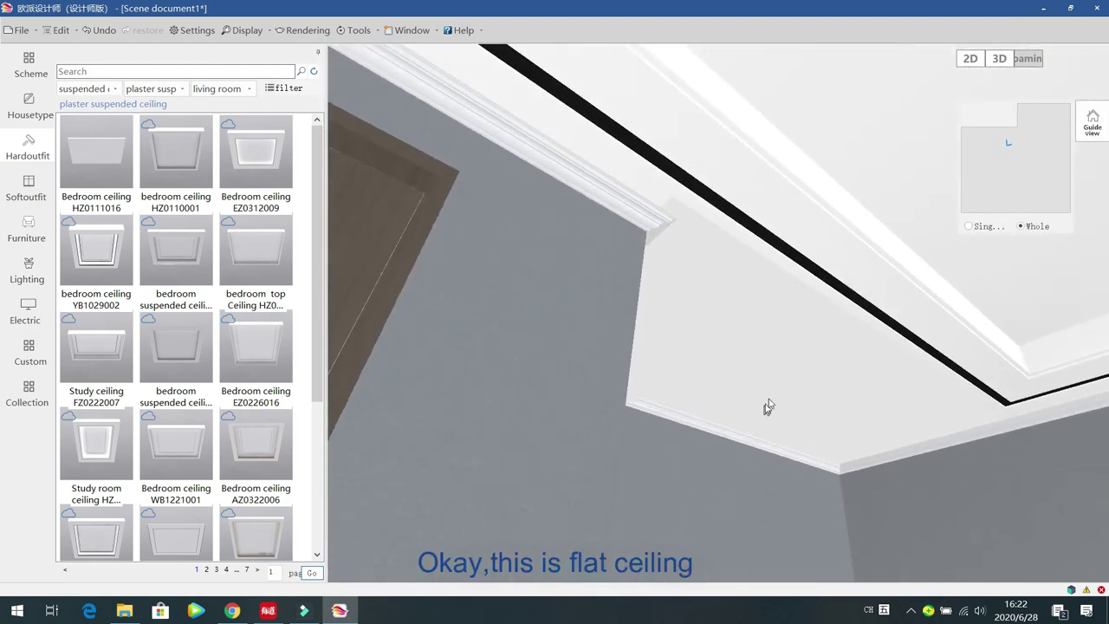
pyautogui.moveTo(770, 399); pyautogui.dragTo(674, 403)
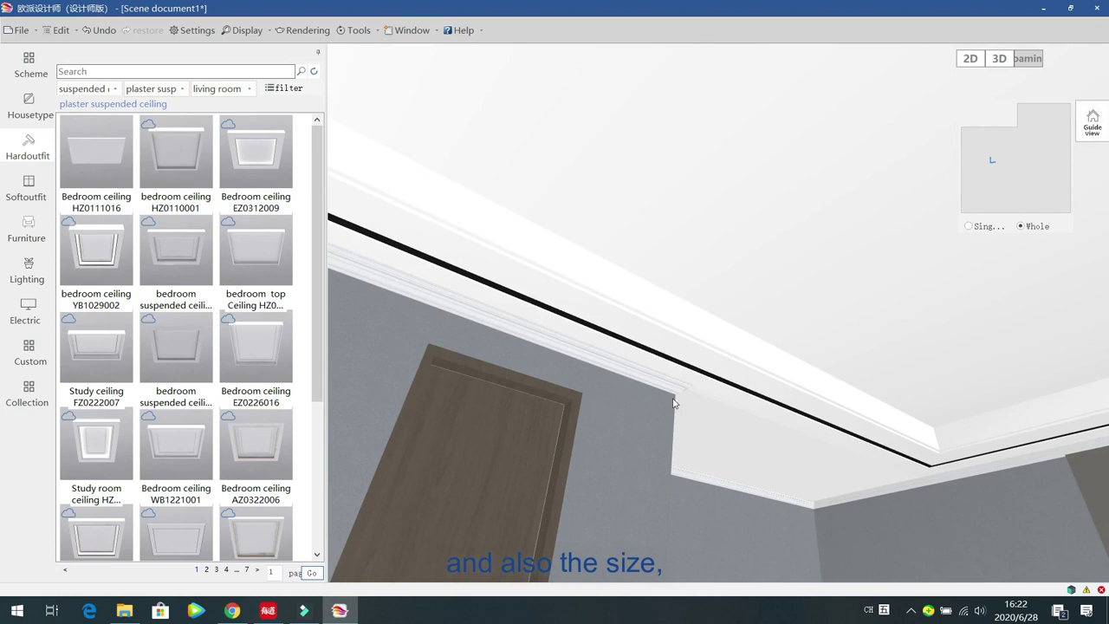
pyautogui.moveTo(642, 474); pyautogui.dragTo(689, 364)
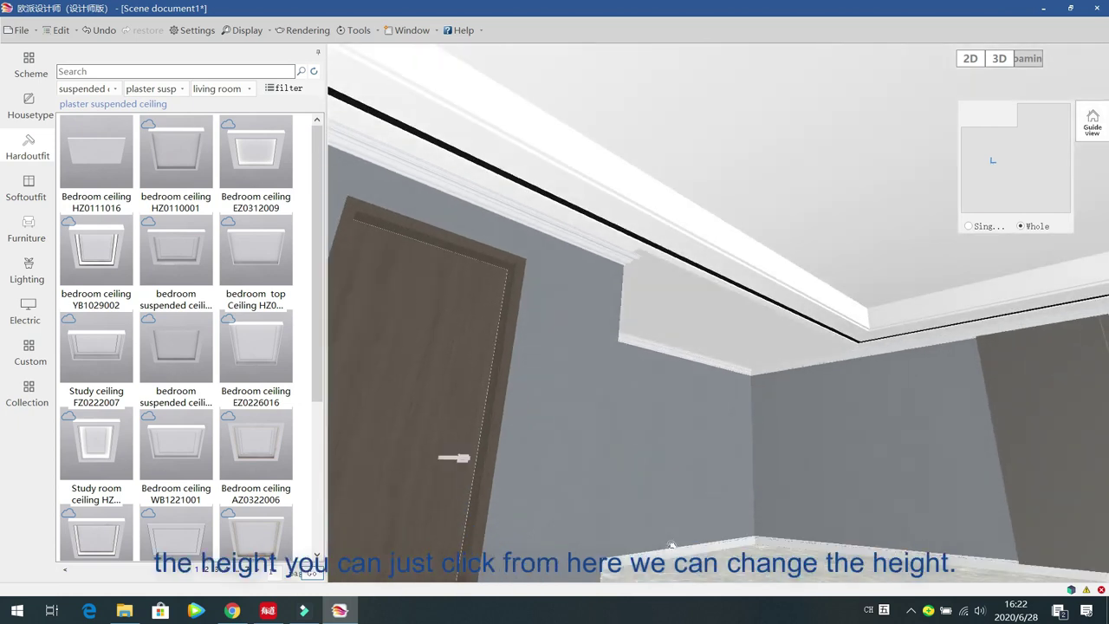
pyautogui.click(685, 325)
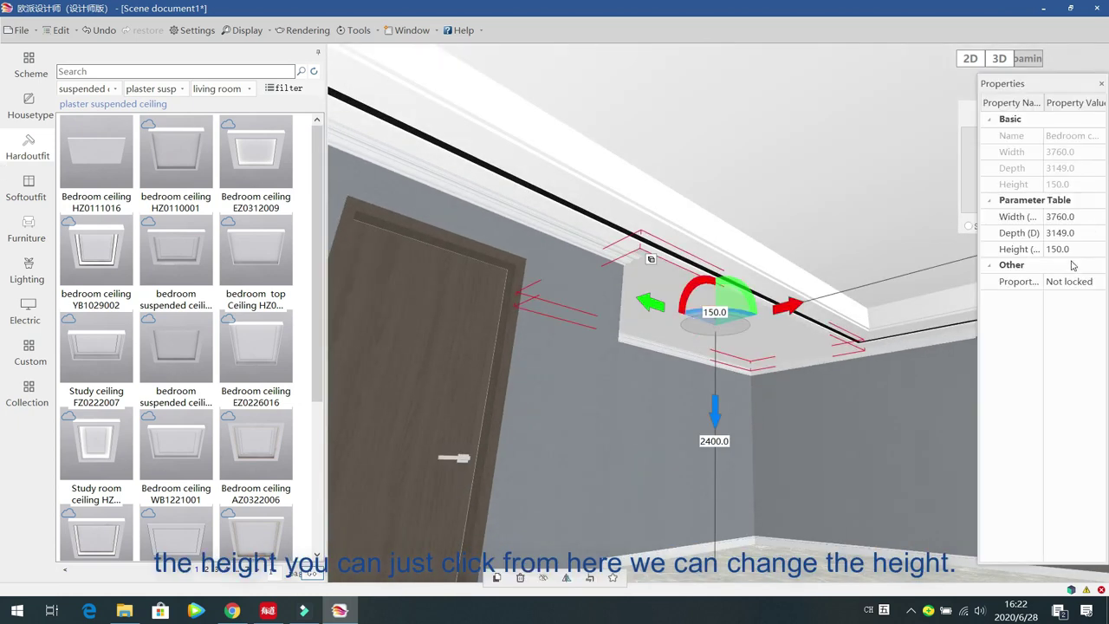
pyautogui.click(576, 202)
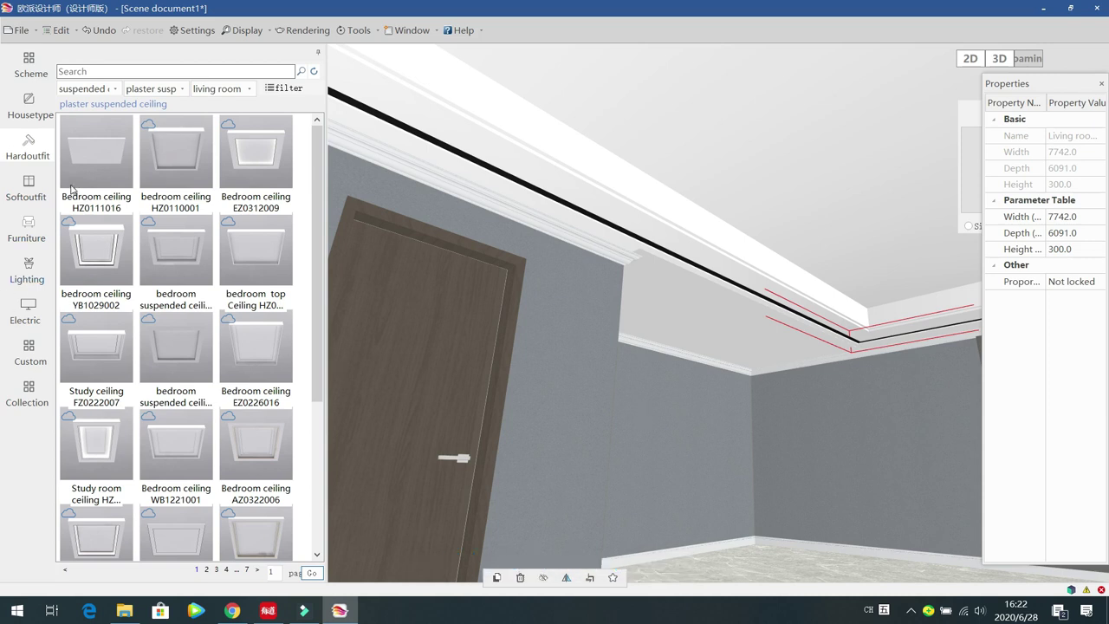
pyautogui.click(92, 90)
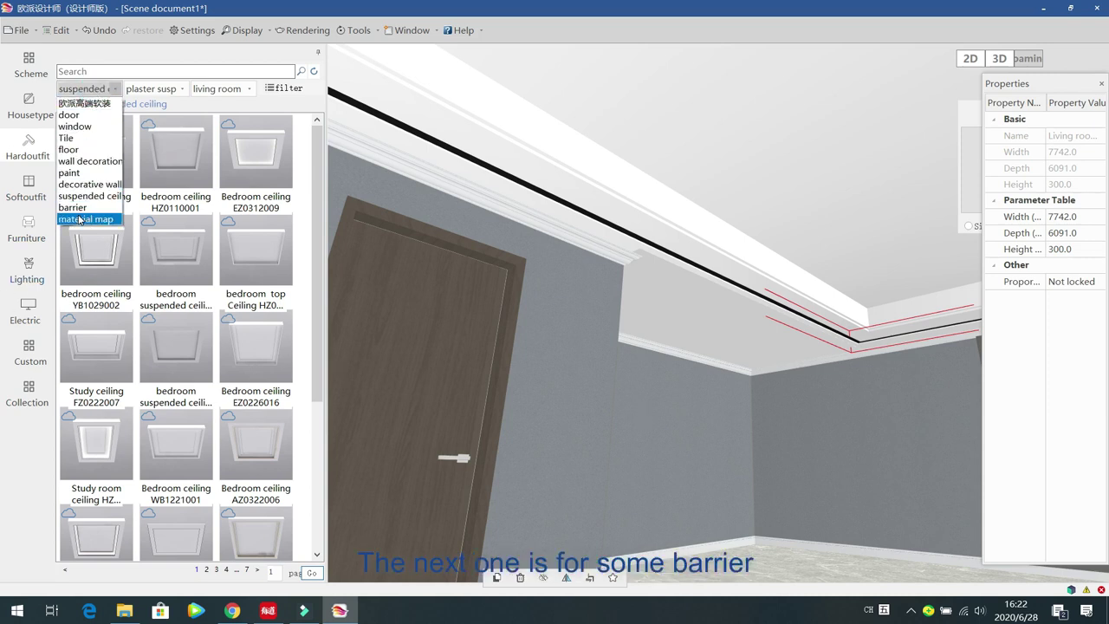
# - Switch the catalogue to barrier items and delete the flat ceiling above the door
pyautogui.click(79, 208)
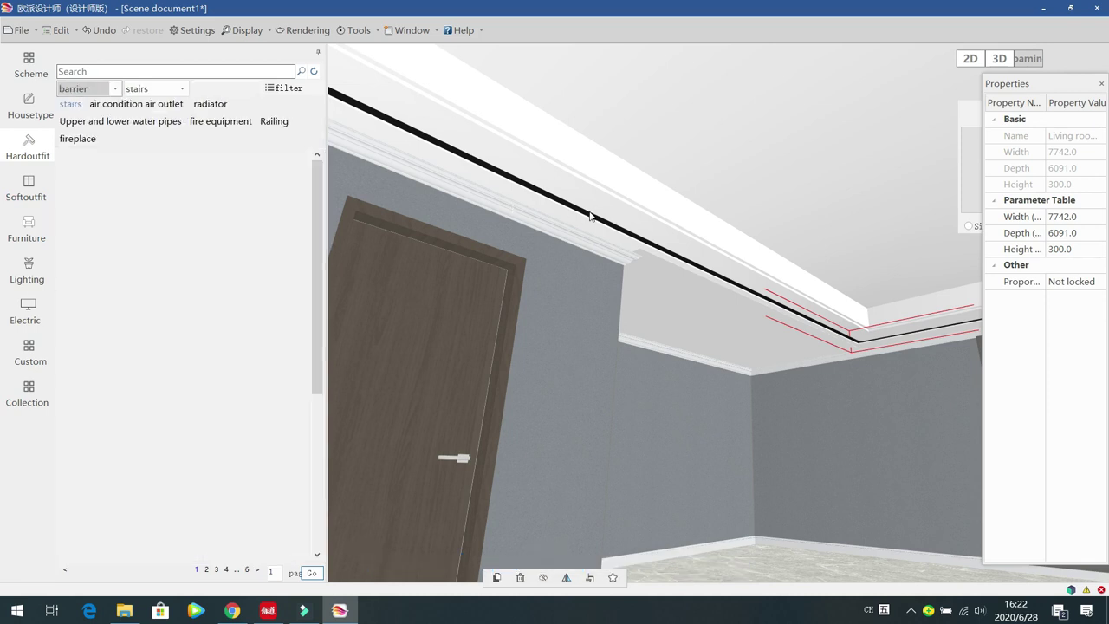
pyautogui.click(588, 212)
pyautogui.click(685, 301)
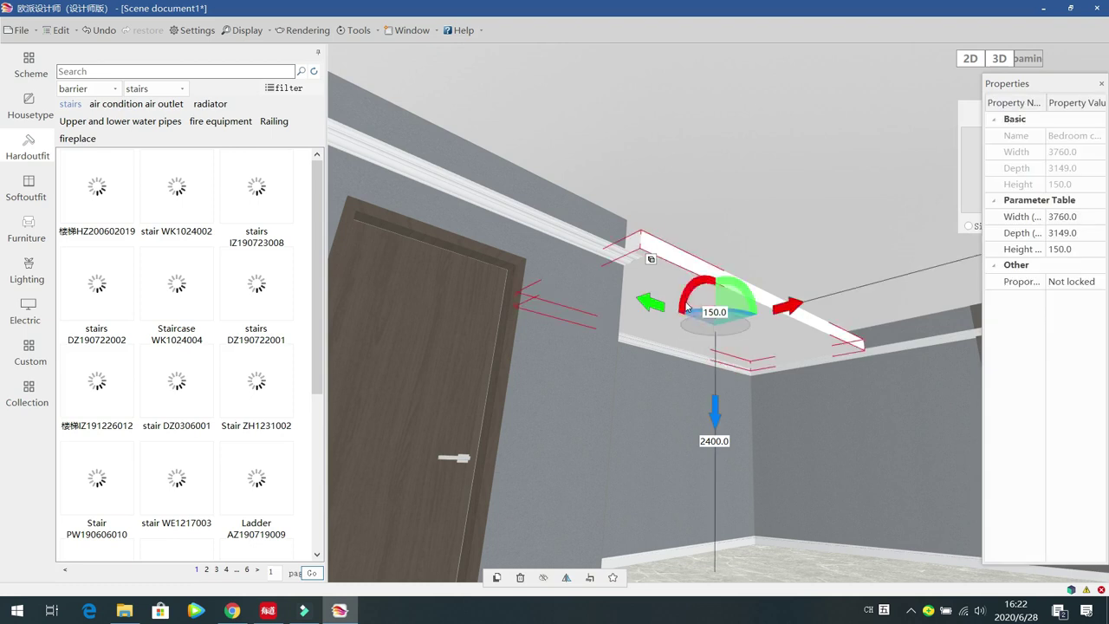
pyautogui.press('Delete')
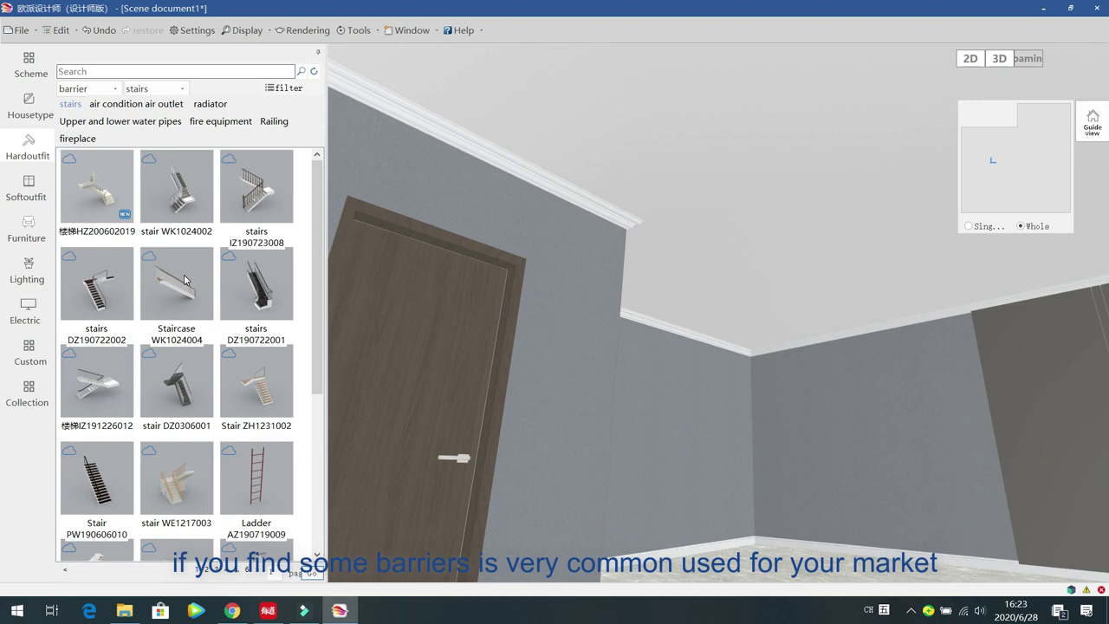
# - Bring up the Collection option for Staircase WK1024004, then switch the catalogue to material map textures
pyautogui.moveTo(184, 279)
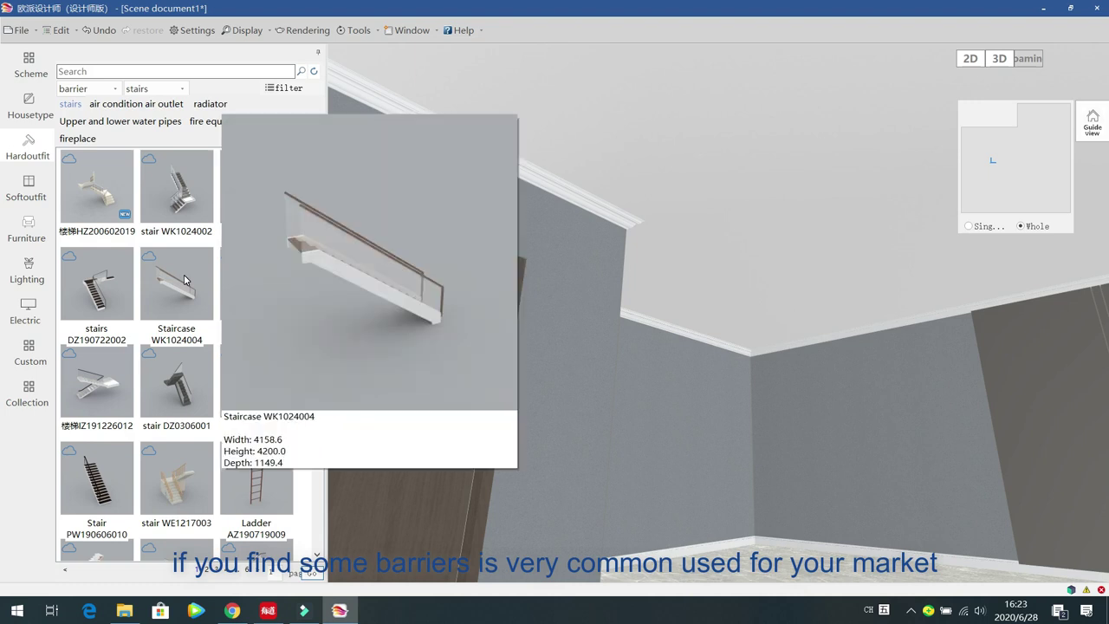
pyautogui.click(184, 279)
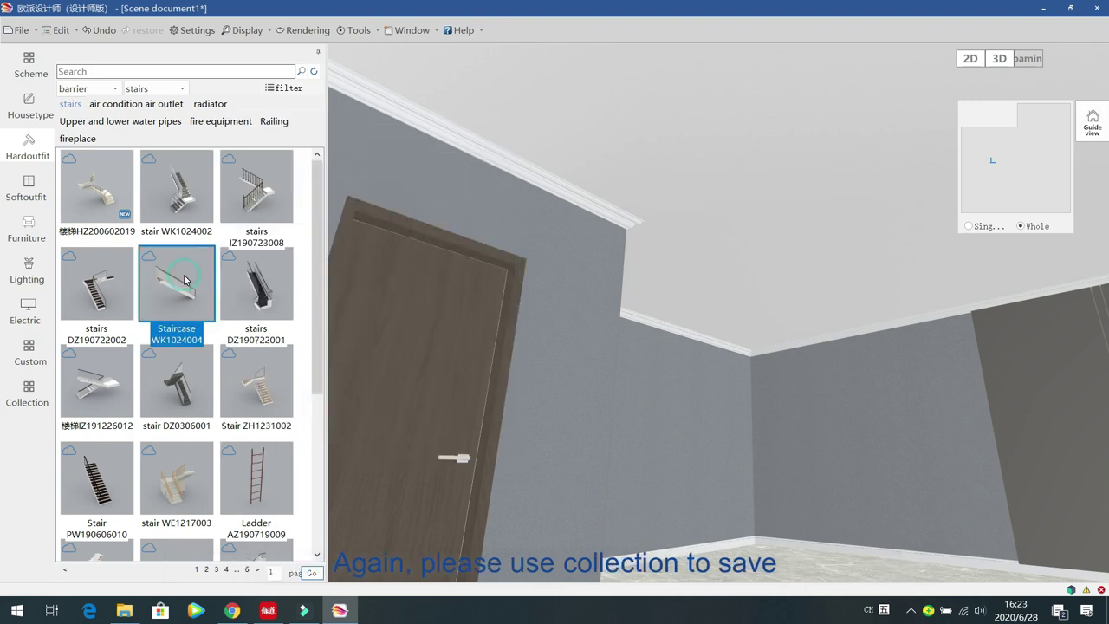
pyautogui.rightClick(184, 279)
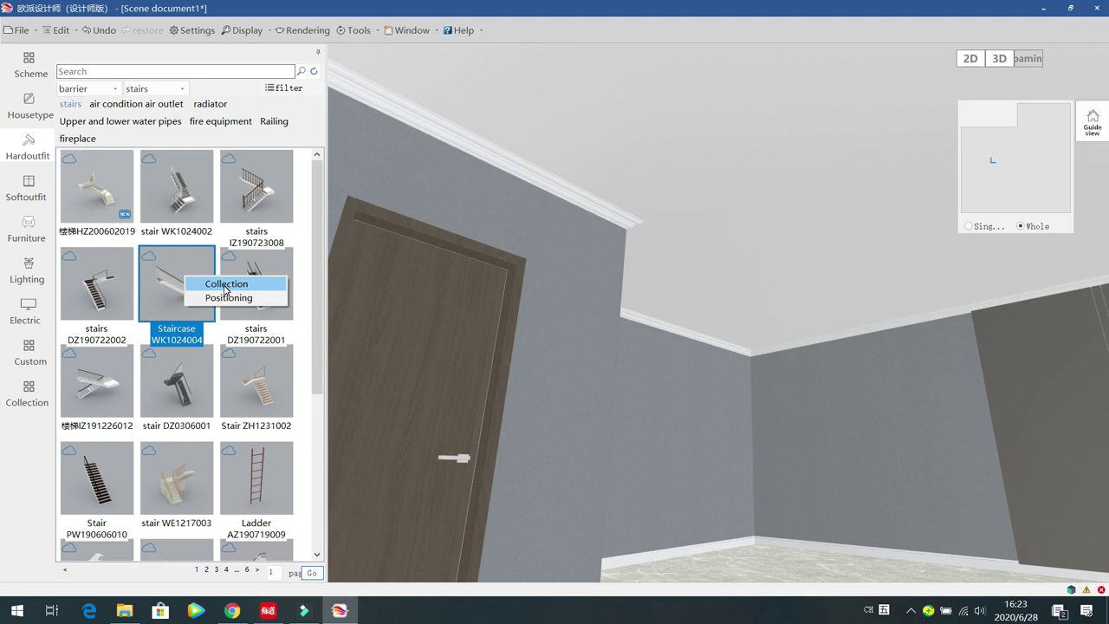
pyautogui.click(99, 90)
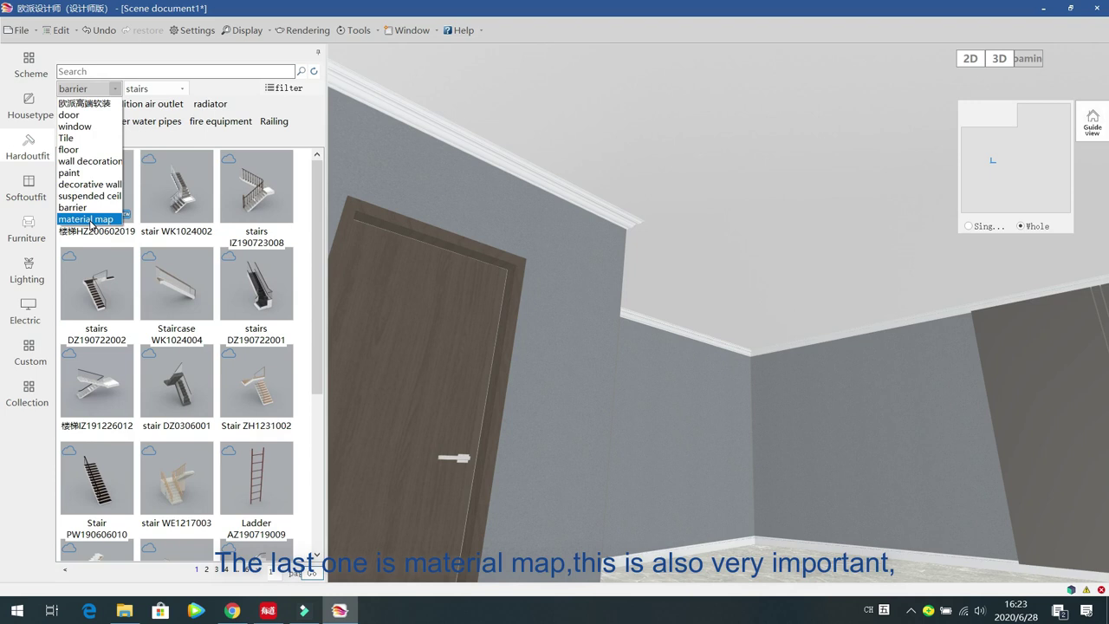
pyautogui.click(87, 219)
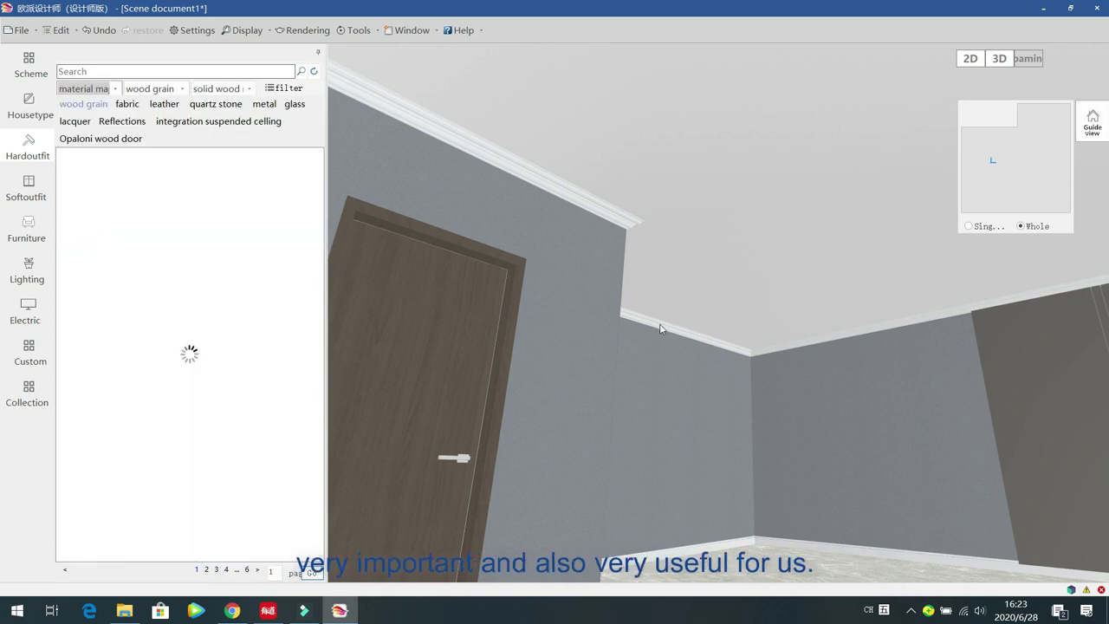
pyautogui.moveTo(728, 257); pyautogui.dragTo(658, 377)
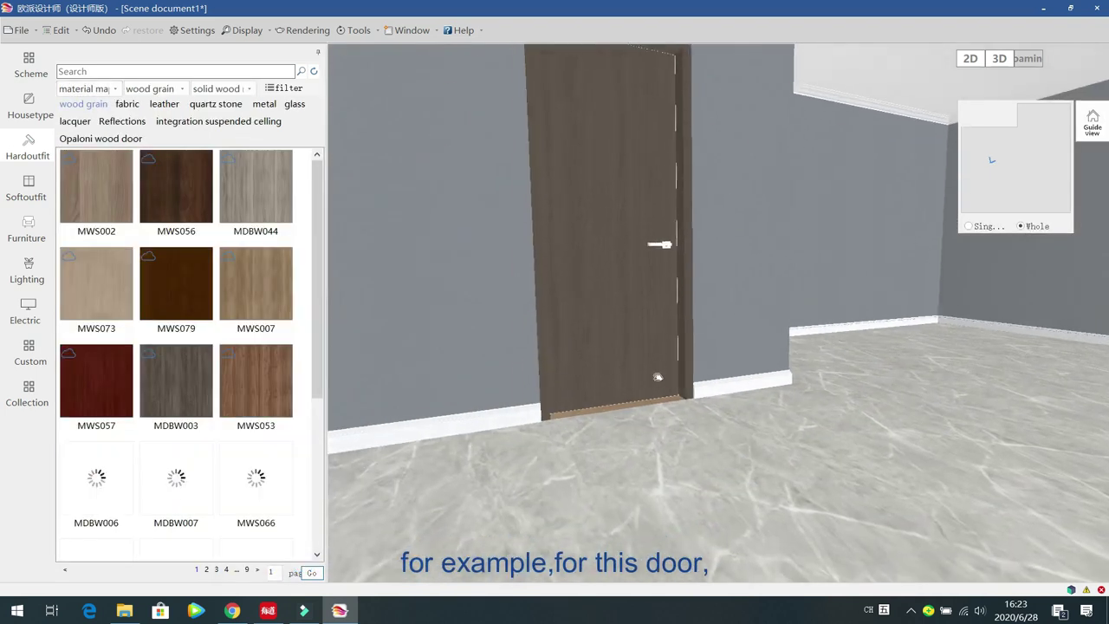
# - Apply the light MWS073 wood-grain material map texture to the door
pyautogui.click(641, 299)
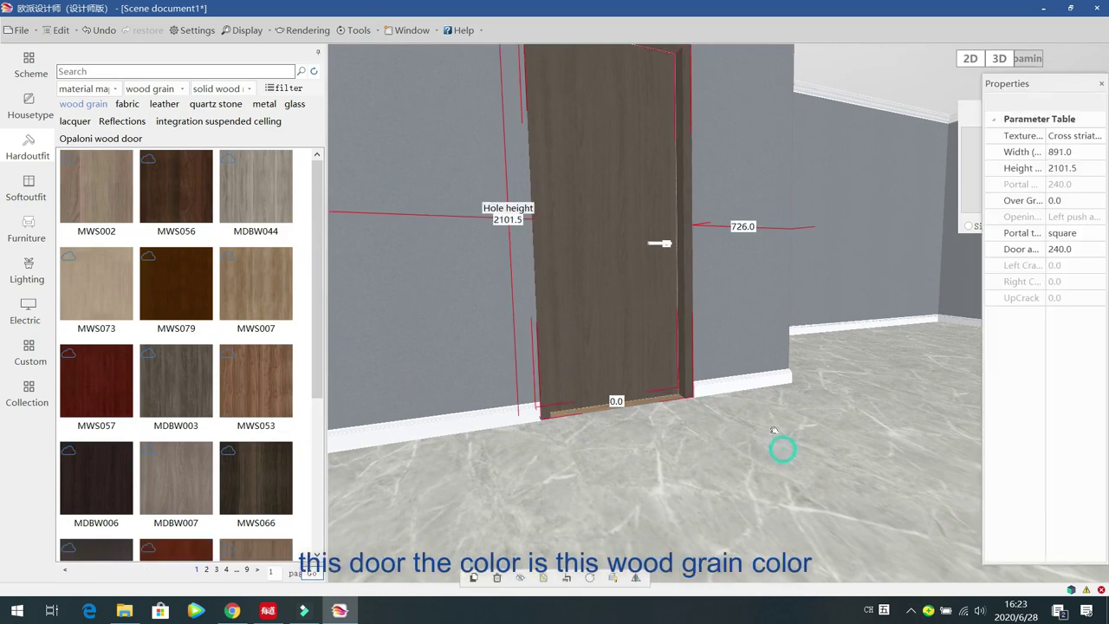
pyautogui.moveTo(773, 430); pyautogui.dragTo(766, 422)
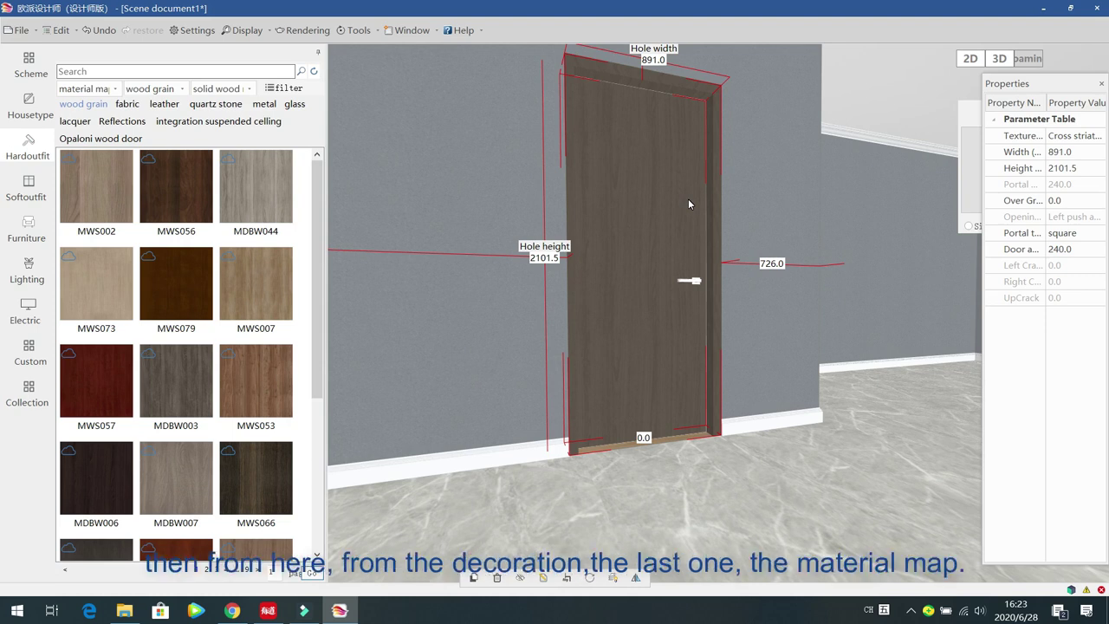
pyautogui.click(87, 90)
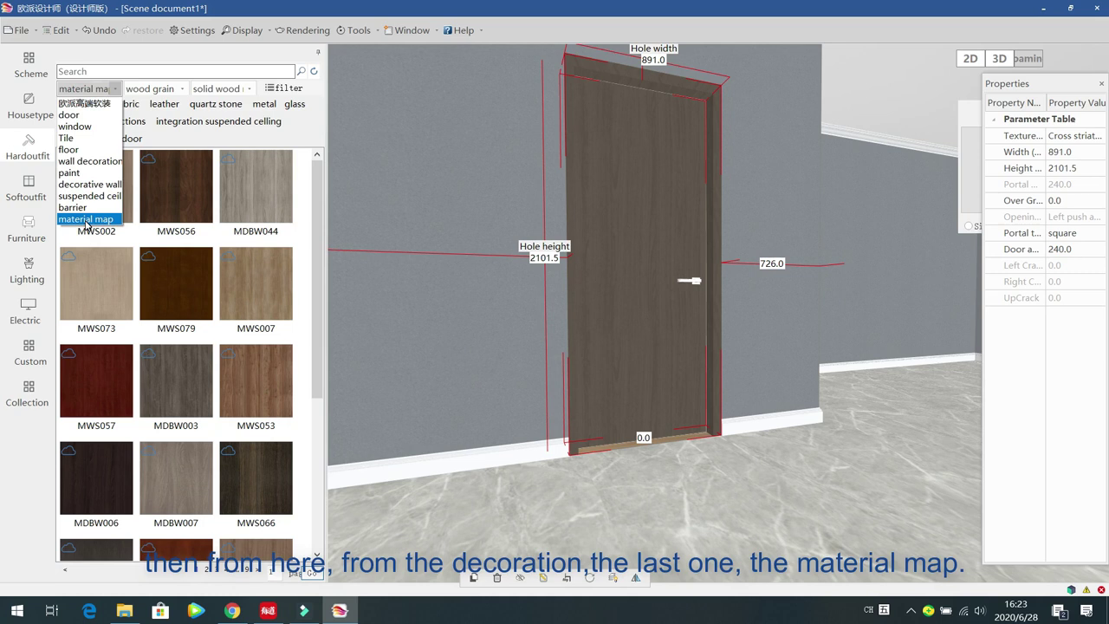
pyautogui.click(87, 220)
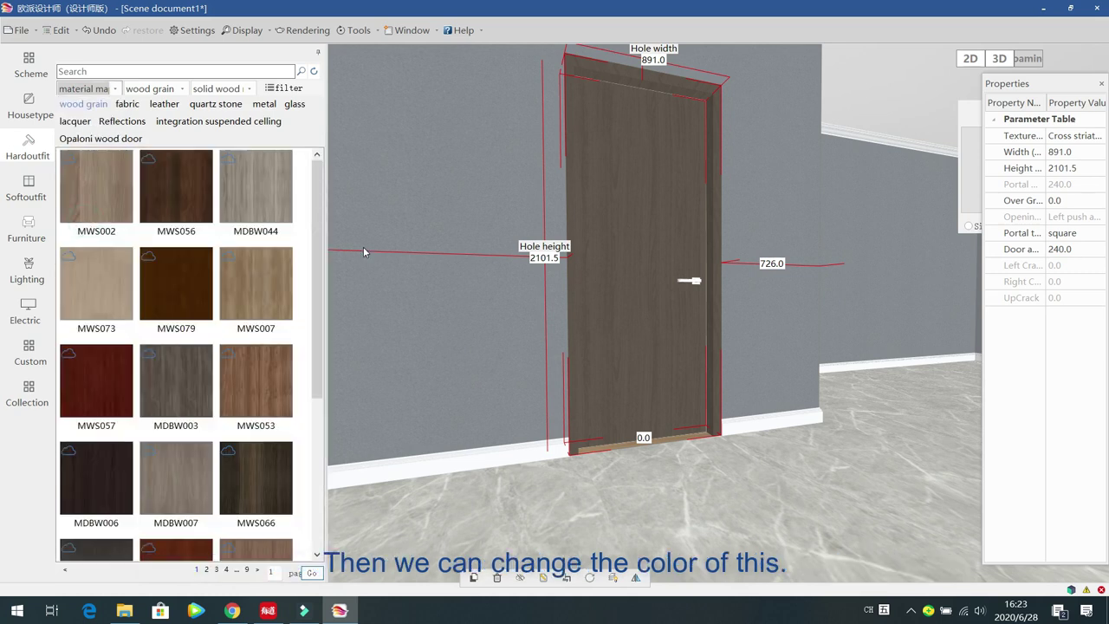
pyautogui.click(181, 90)
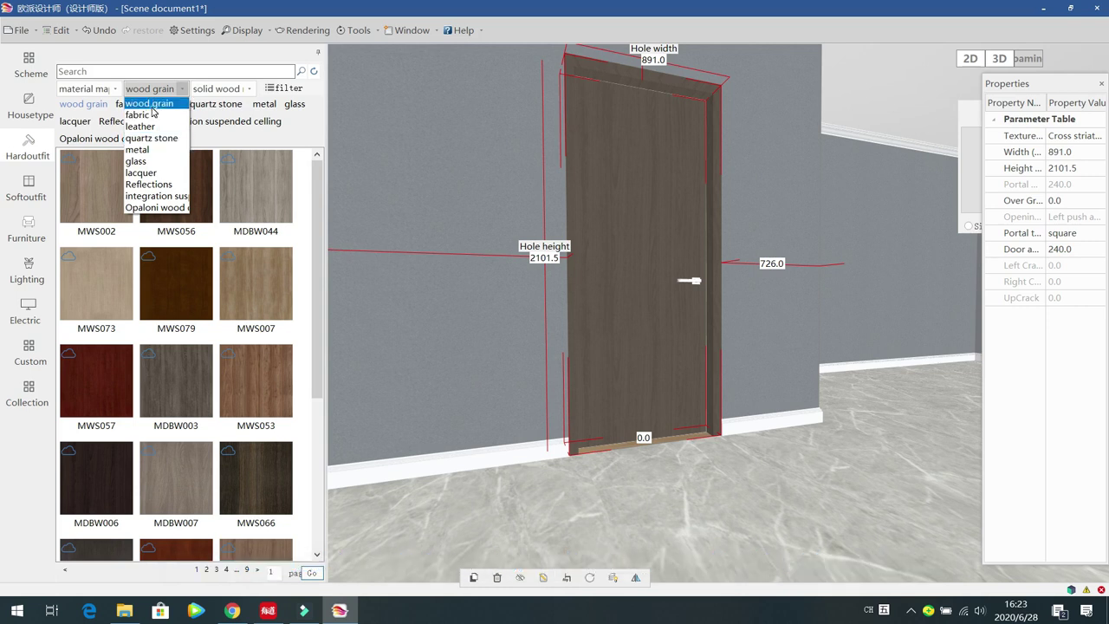
pyautogui.click(151, 103)
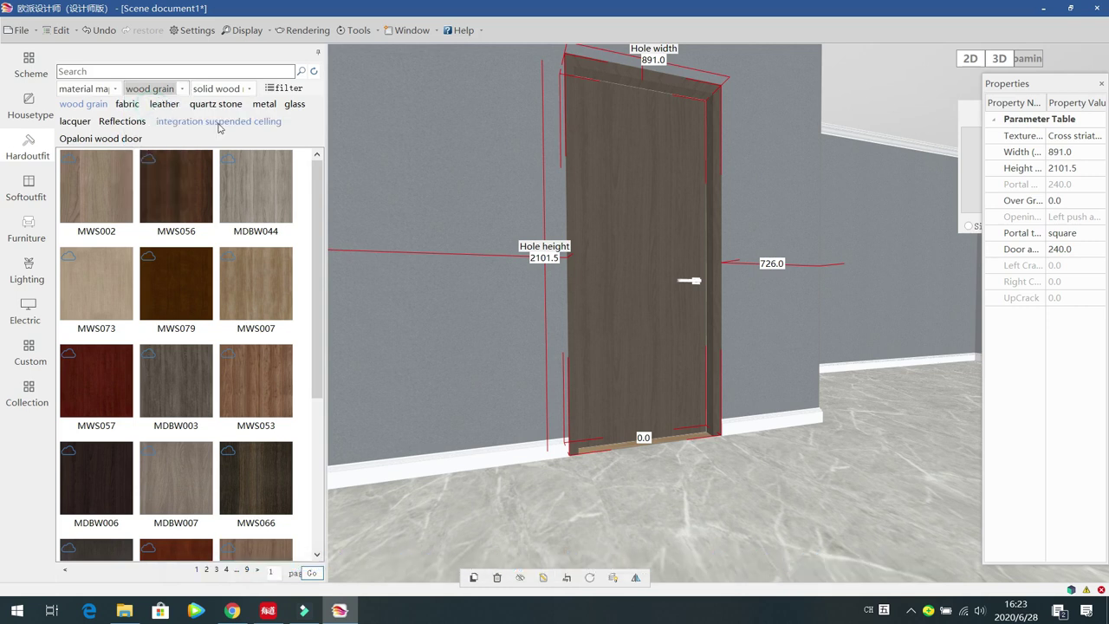
pyautogui.click(180, 359)
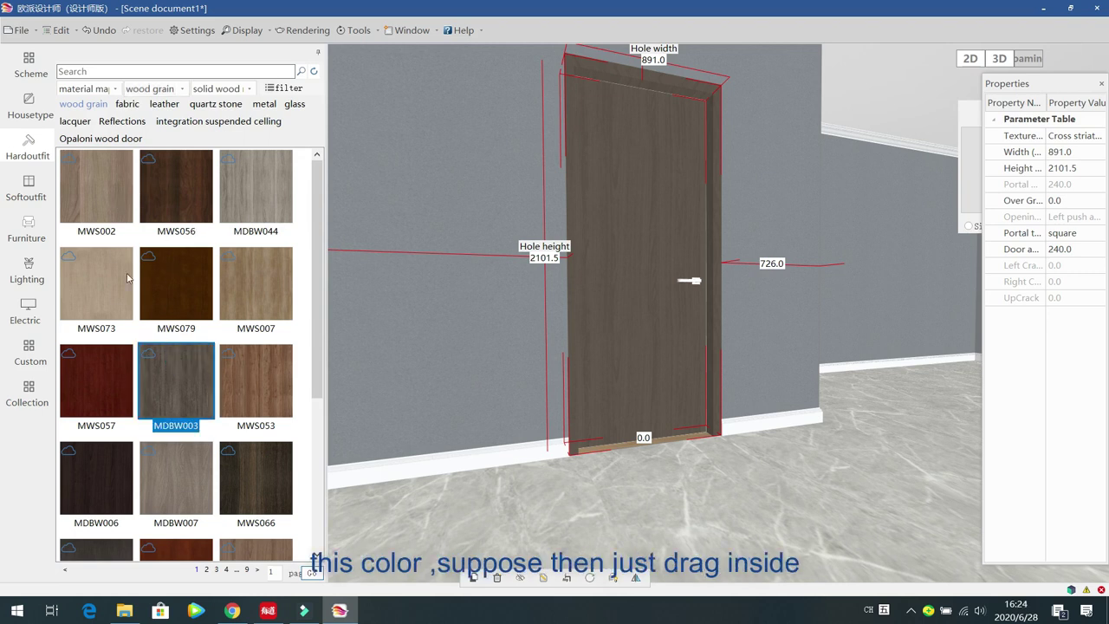
pyautogui.click(98, 277)
pyautogui.moveTo(98, 278); pyautogui.dragTo(619, 317)
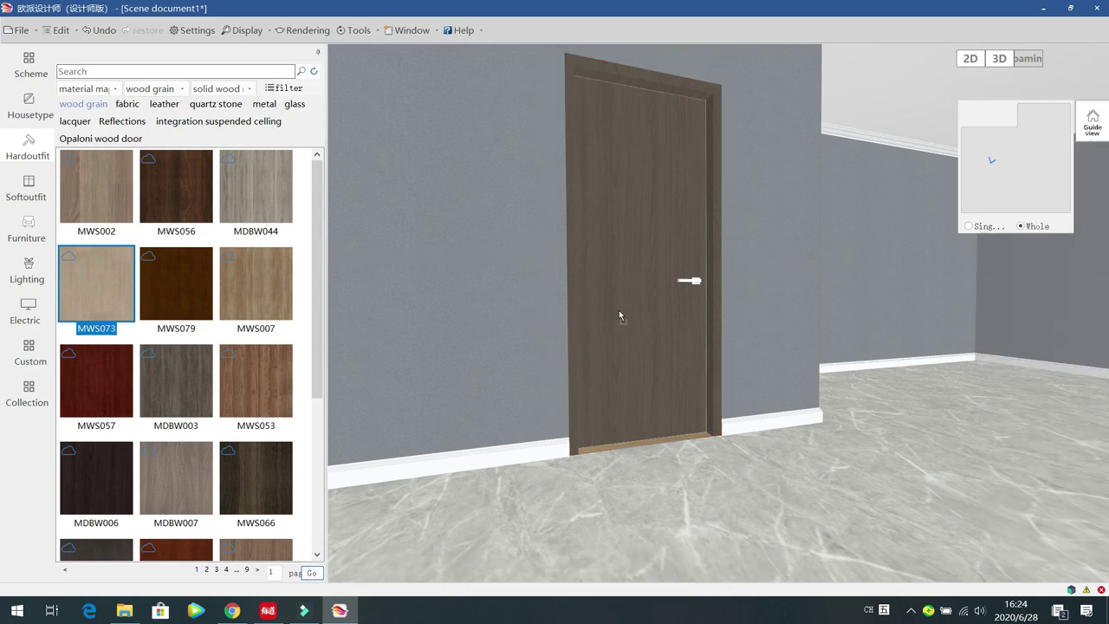
# - Check the door's new finish, then switch to the soft furnishing library
pyautogui.click(619, 310)
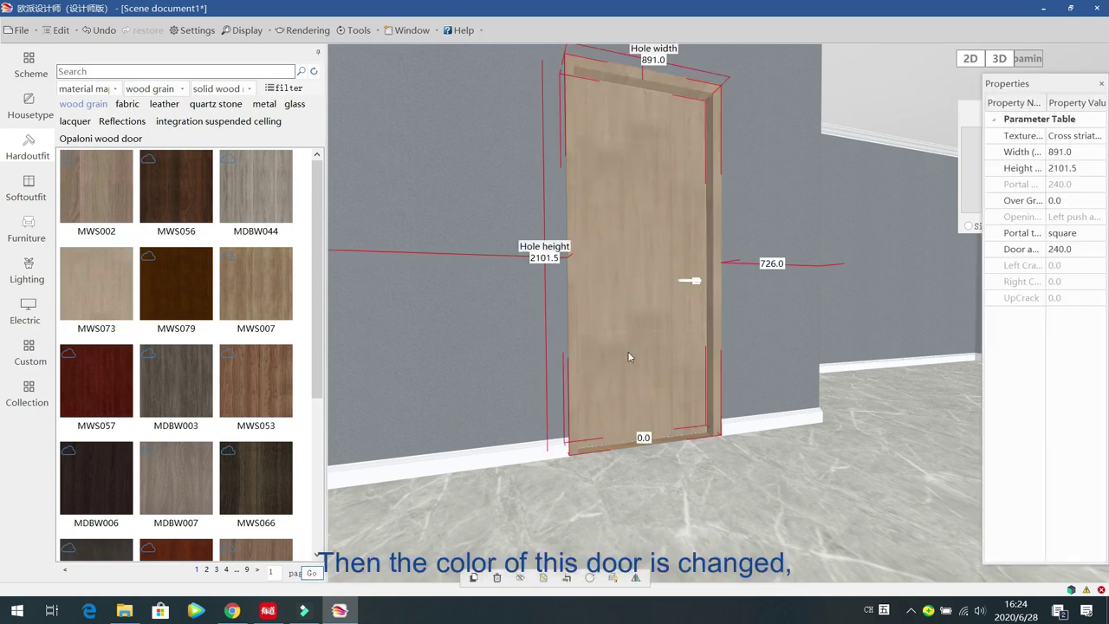
pyautogui.click(733, 469)
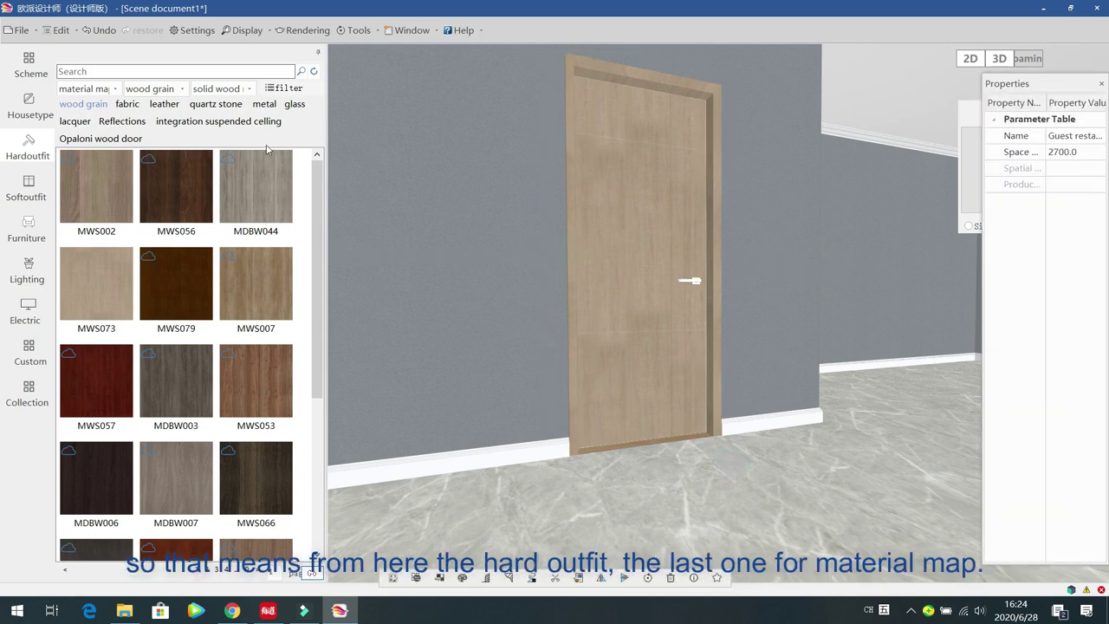
pyautogui.click(114, 89)
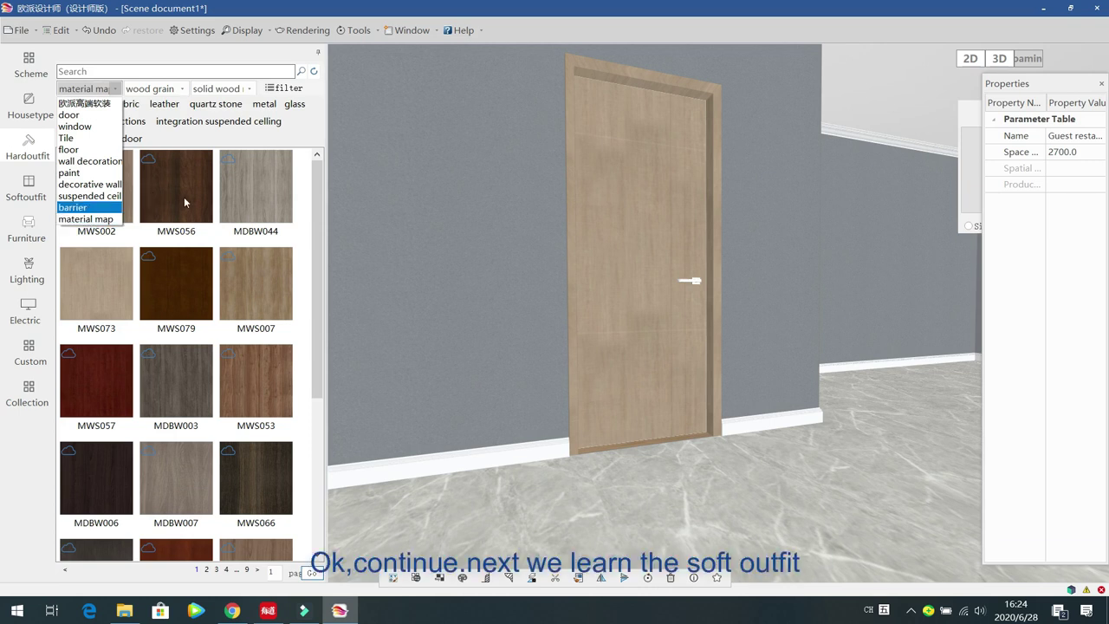
pyautogui.click(24, 197)
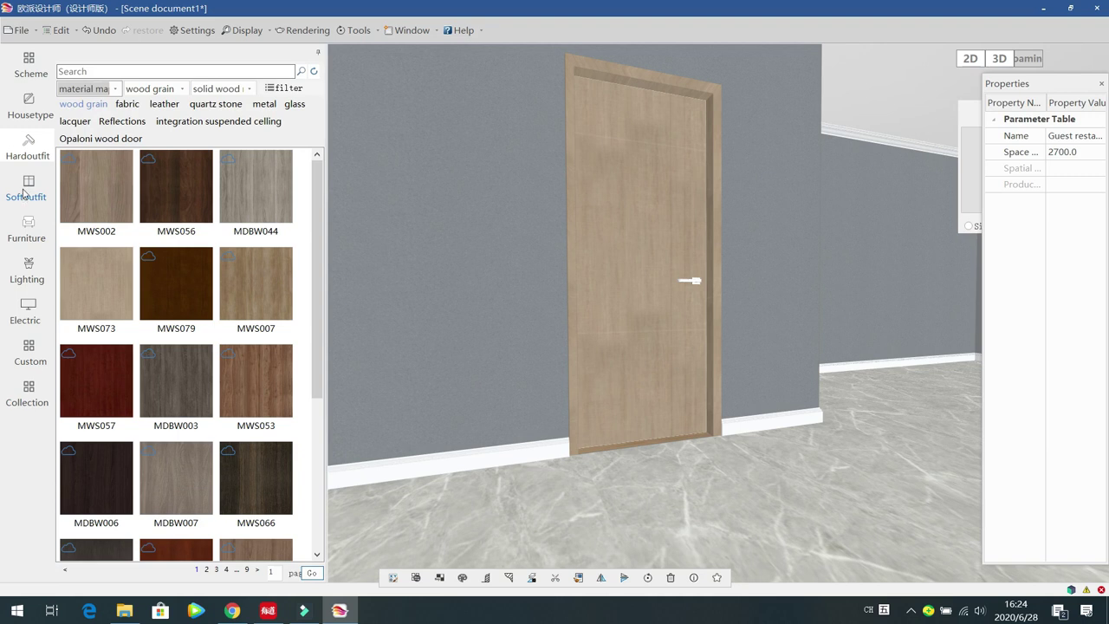
# - Filter soft furnishings to series 八大系列, sub-series Yunxiao and room type guest dining
pyautogui.click(26, 191)
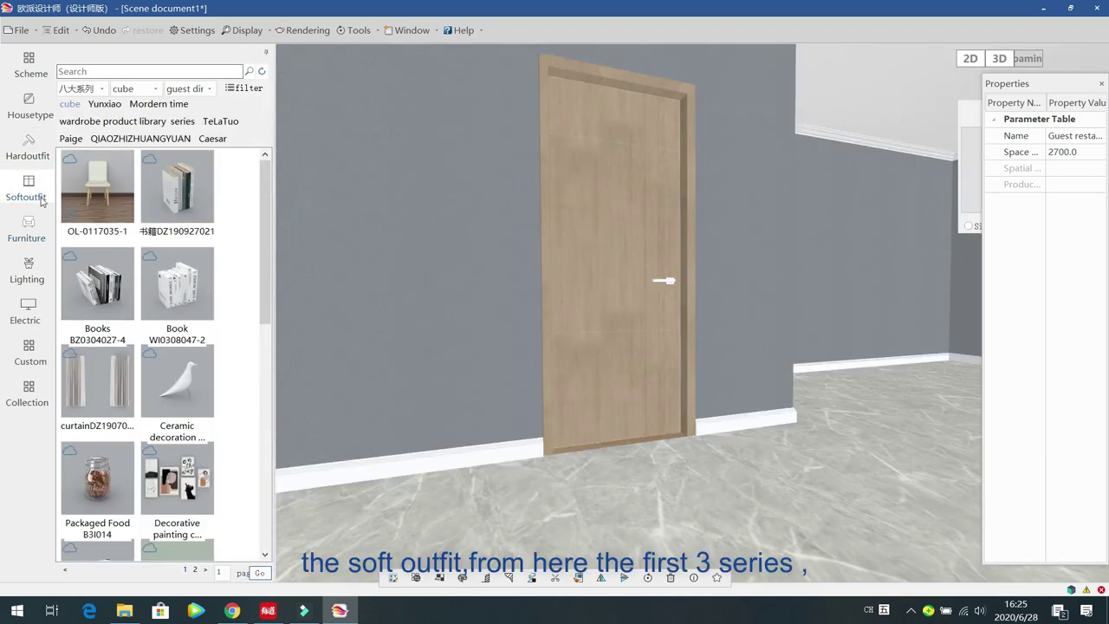
pyautogui.click(101, 88)
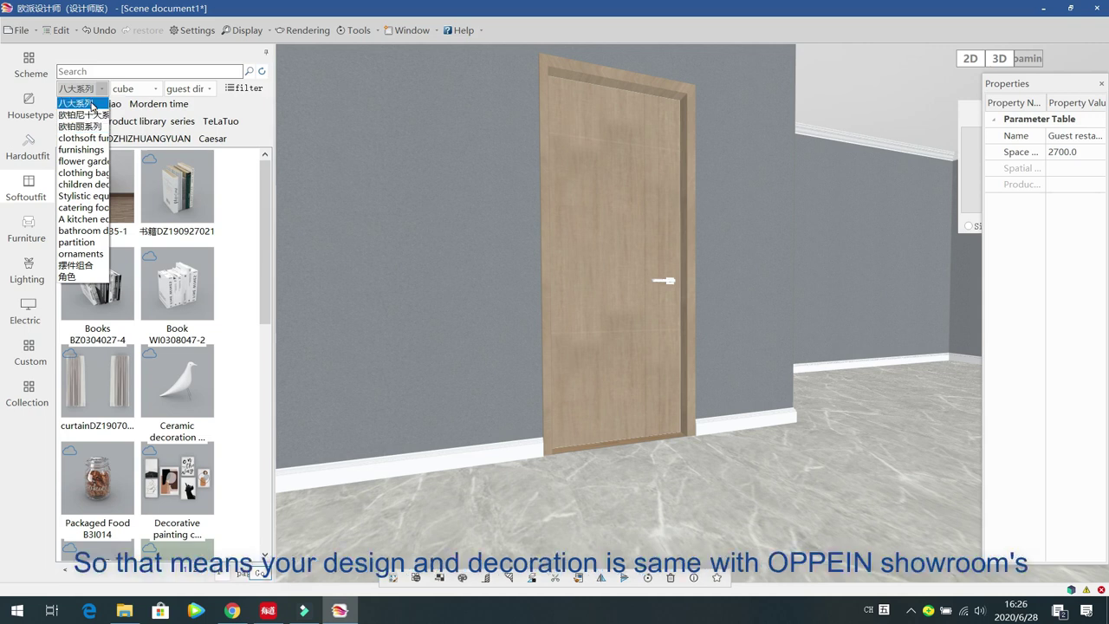
pyautogui.click(92, 105)
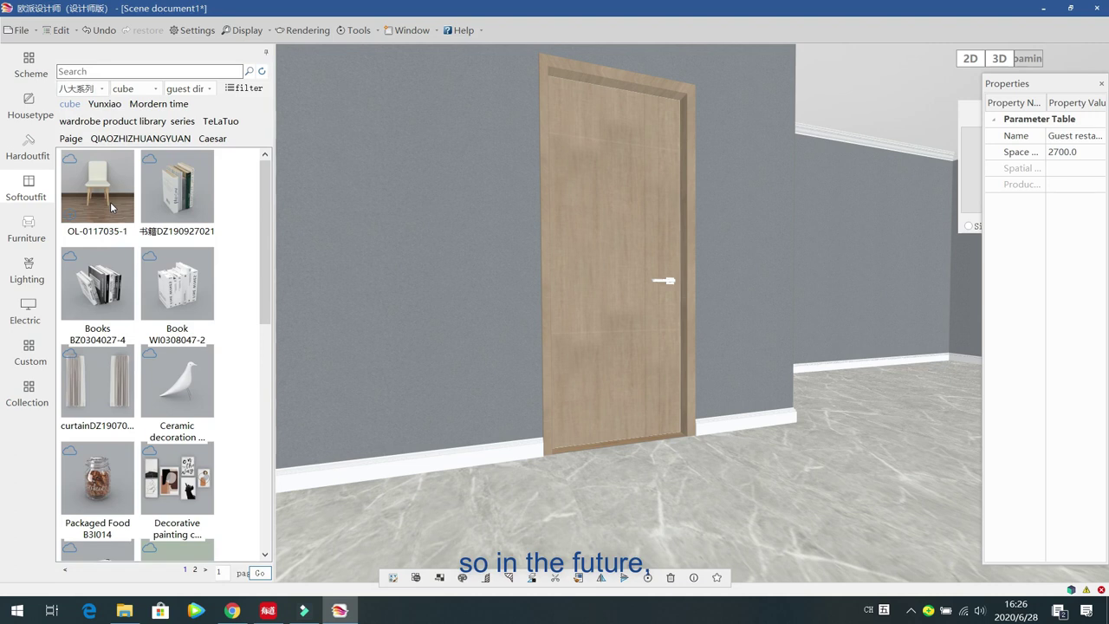
pyautogui.moveTo(110, 202)
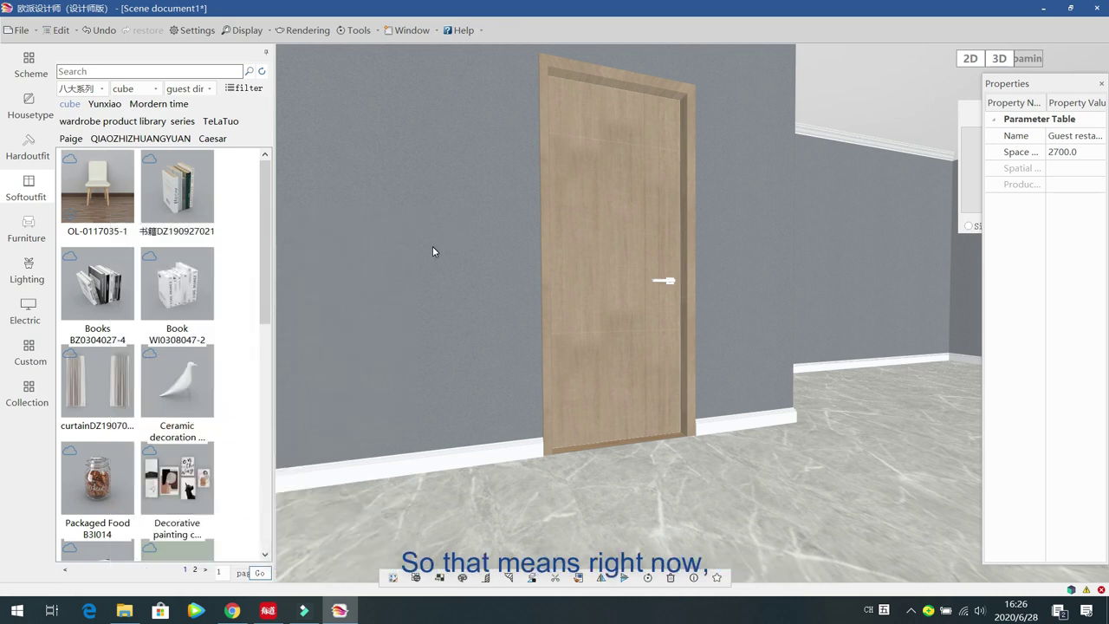
pyautogui.click(90, 88)
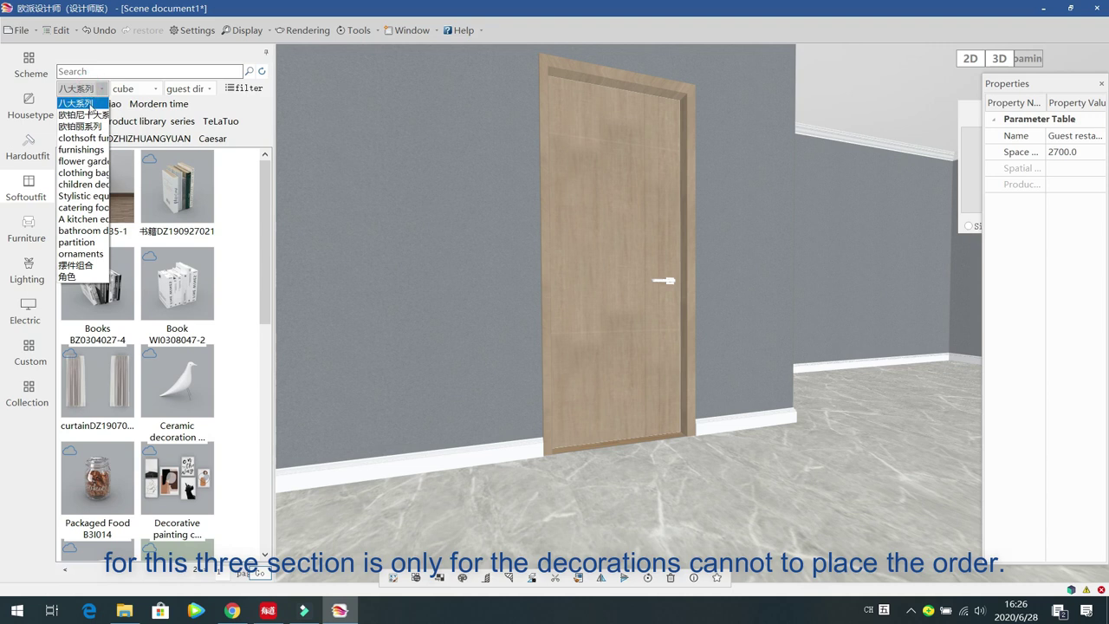
pyautogui.click(82, 104)
pyautogui.click(147, 89)
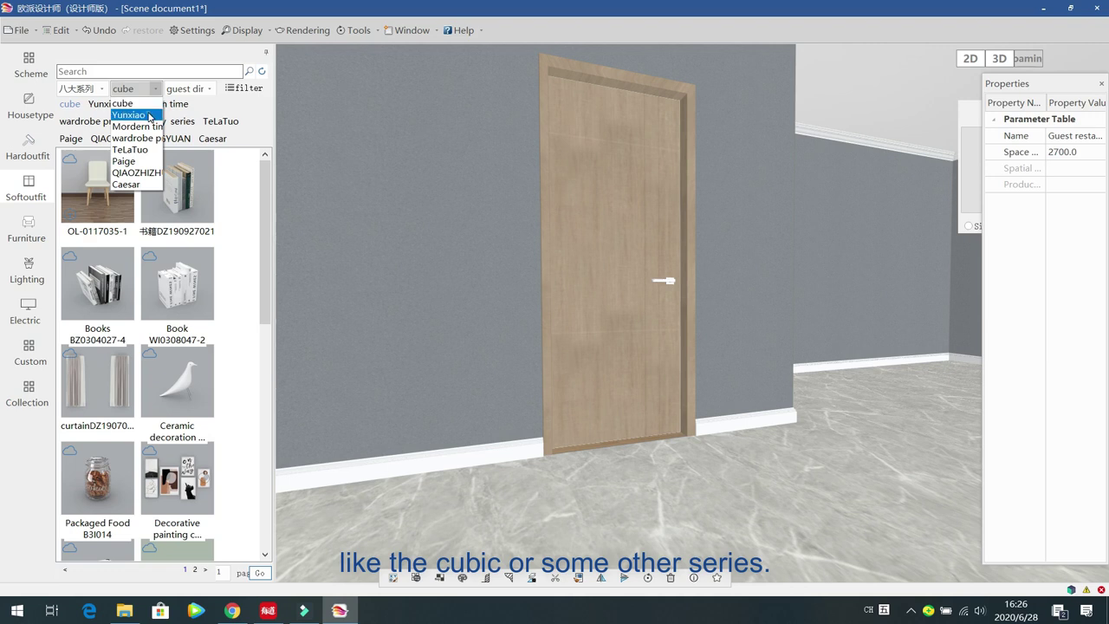
pyautogui.click(149, 115)
pyautogui.click(196, 88)
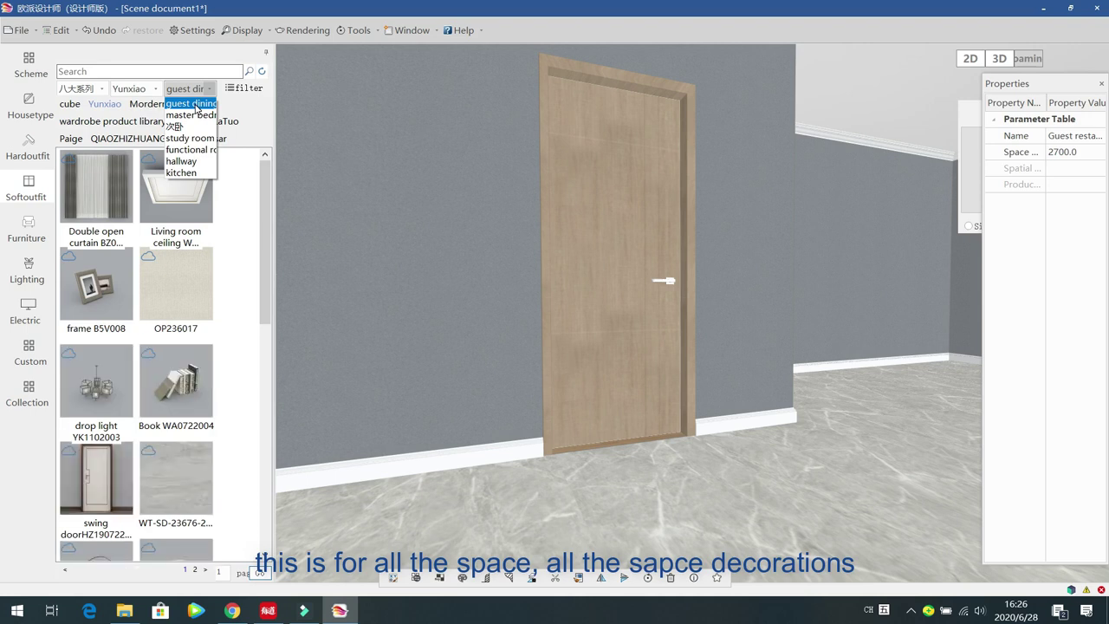
pyautogui.click(194, 104)
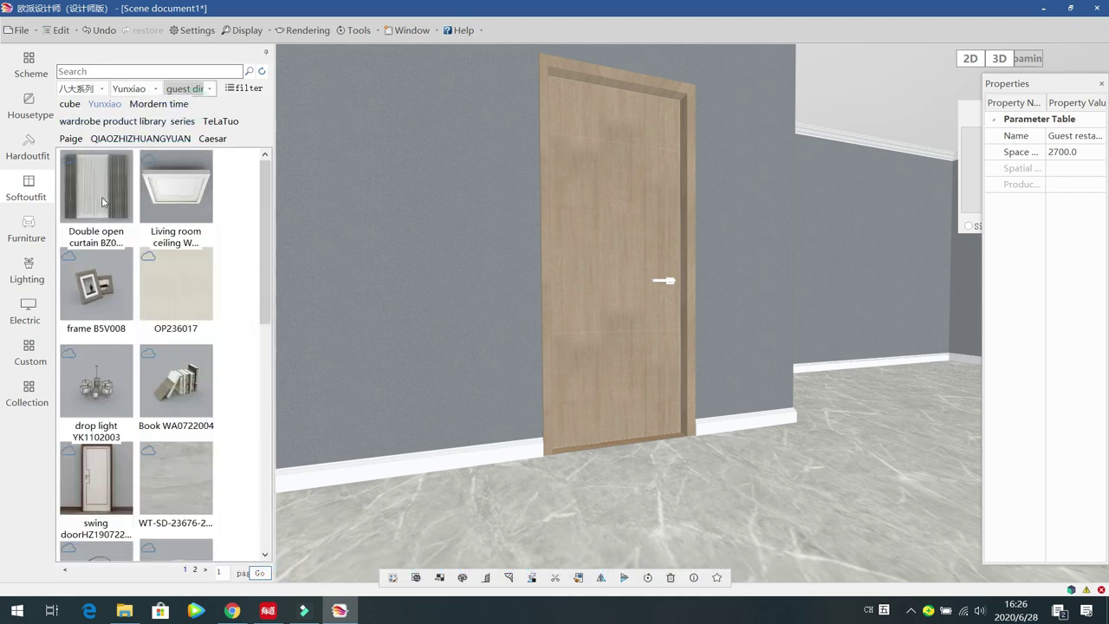
pyautogui.click(84, 88)
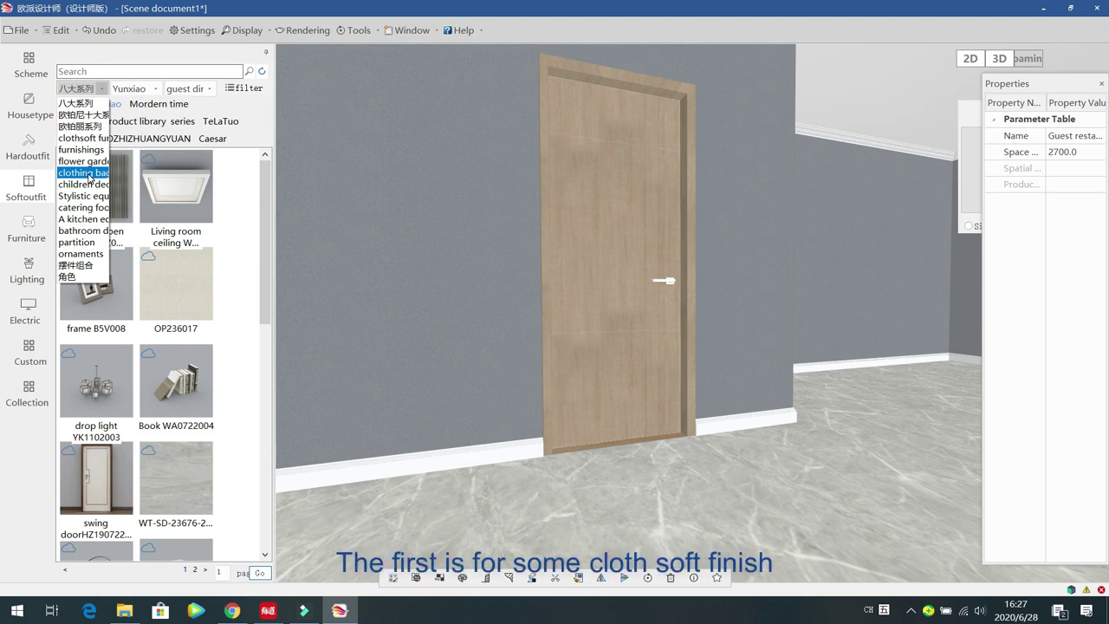
# - Browse the cloth soft furnishings, from curtains to bolster cushions
pyautogui.click(84, 138)
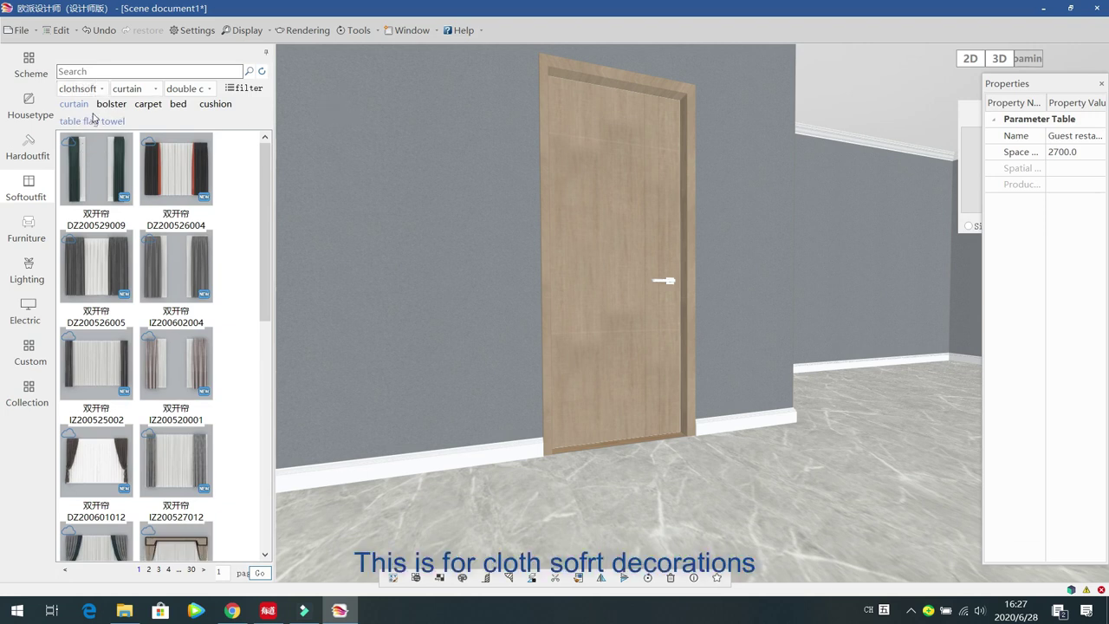
pyautogui.click(130, 92)
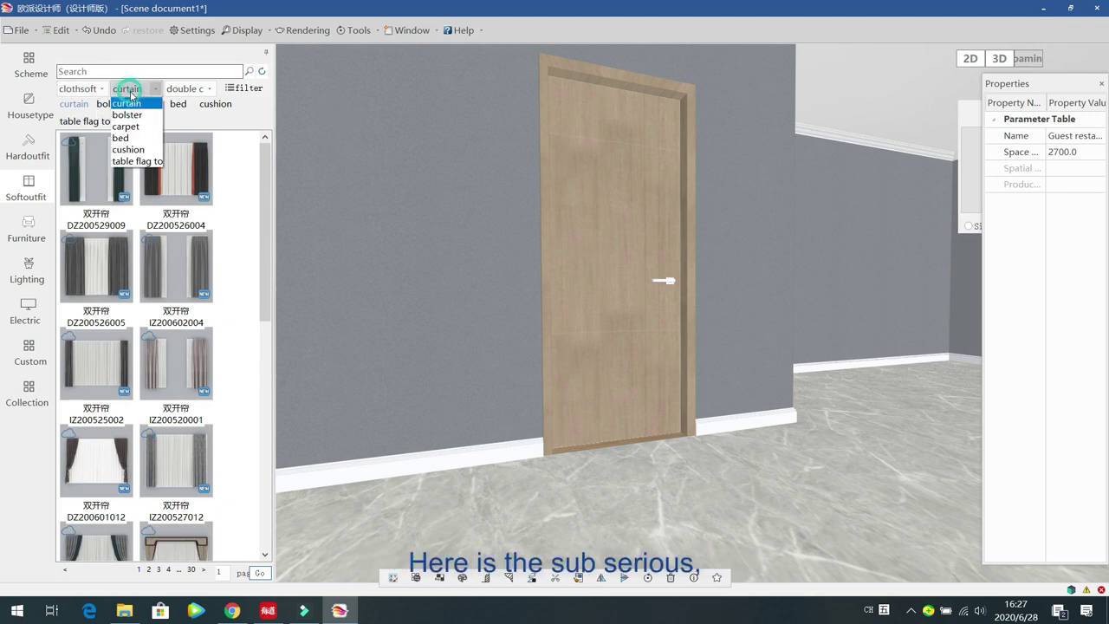
pyautogui.click(135, 105)
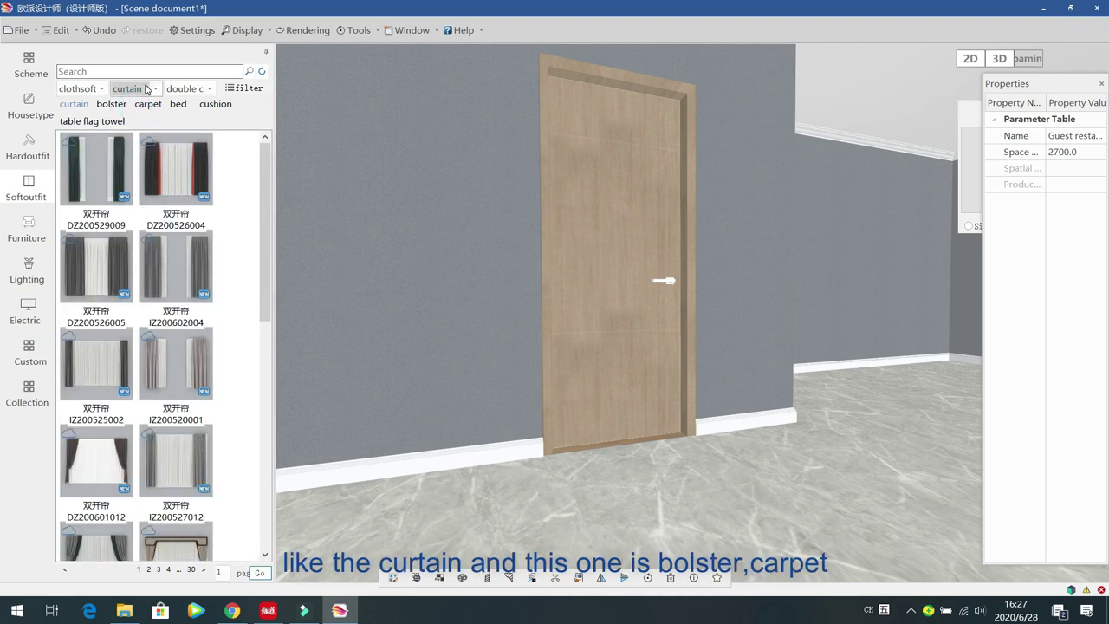
pyautogui.click(155, 88)
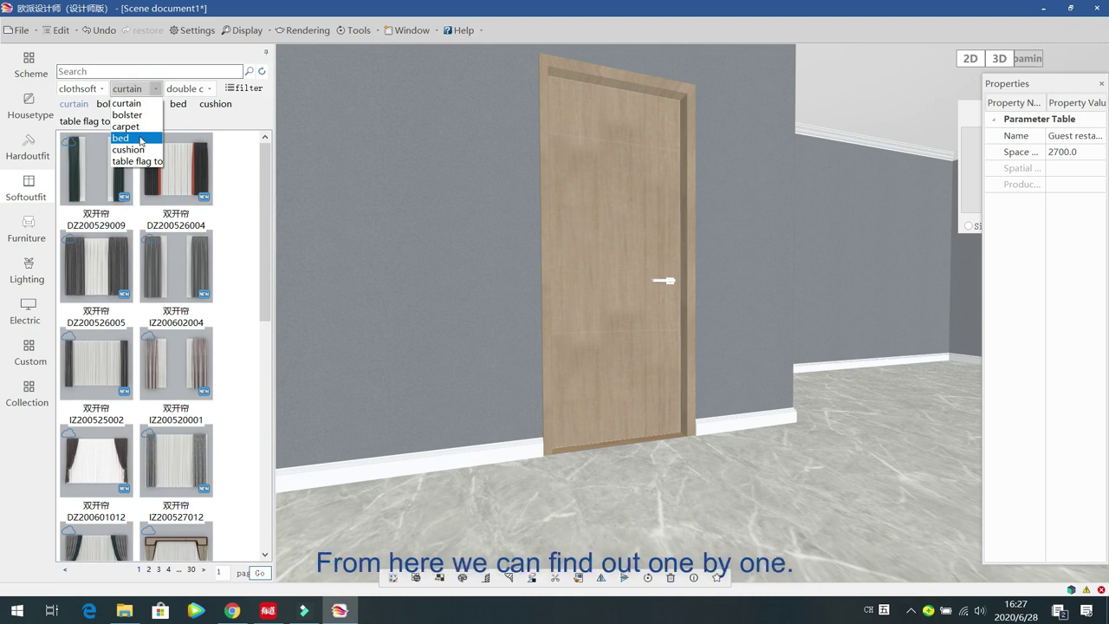
pyautogui.click(130, 115)
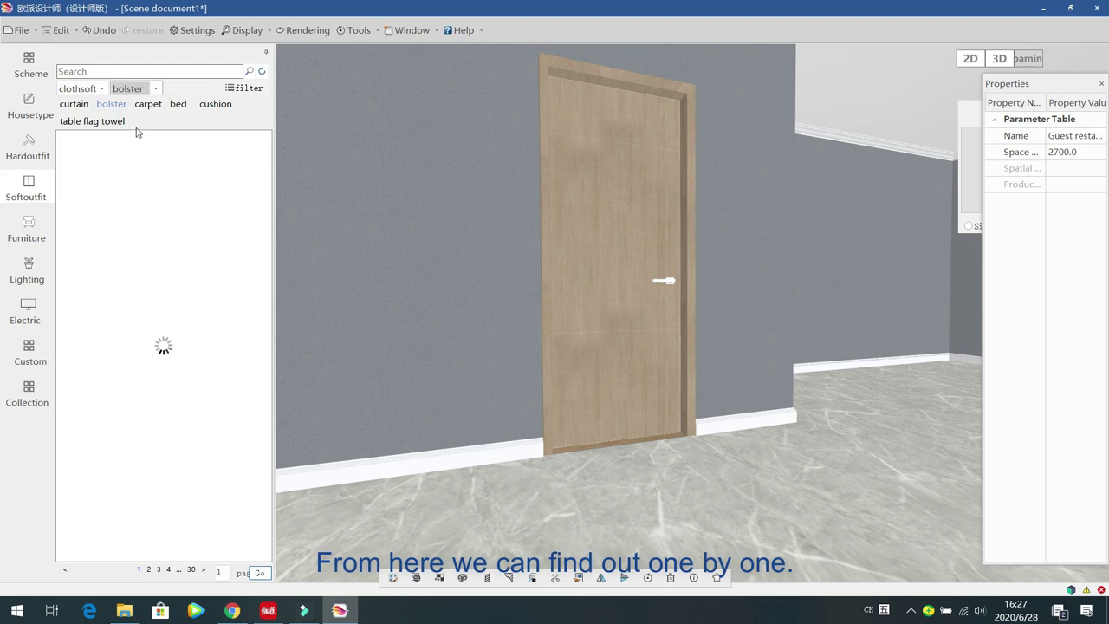
# - Show flower garden table arrangements such as DZ200526002 in a widened three-column panel
pyautogui.click(96, 88)
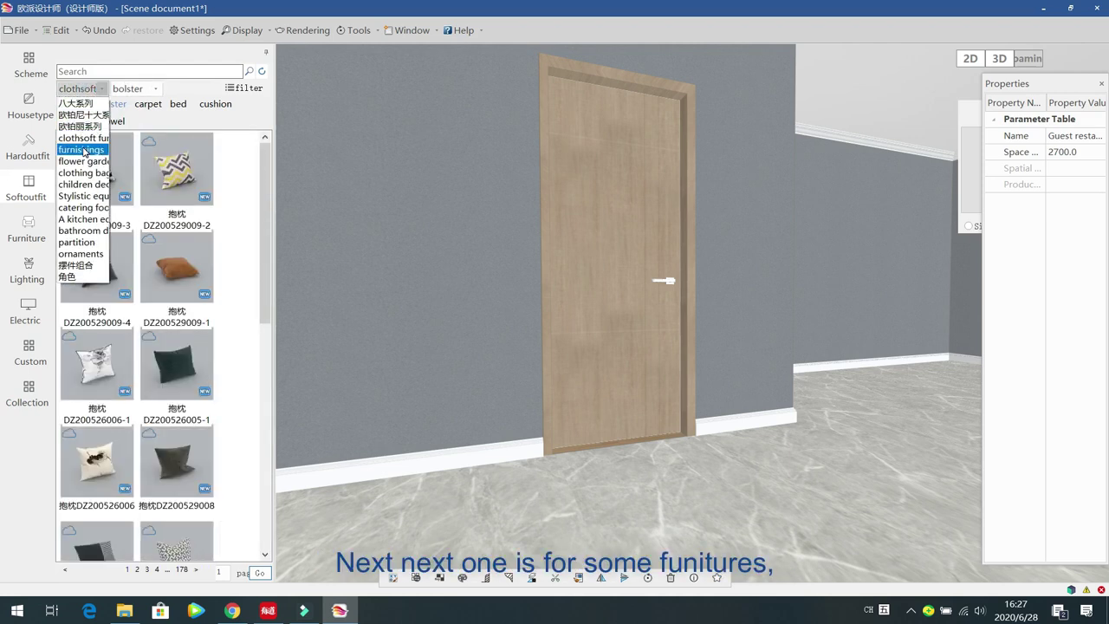
pyautogui.click(81, 150)
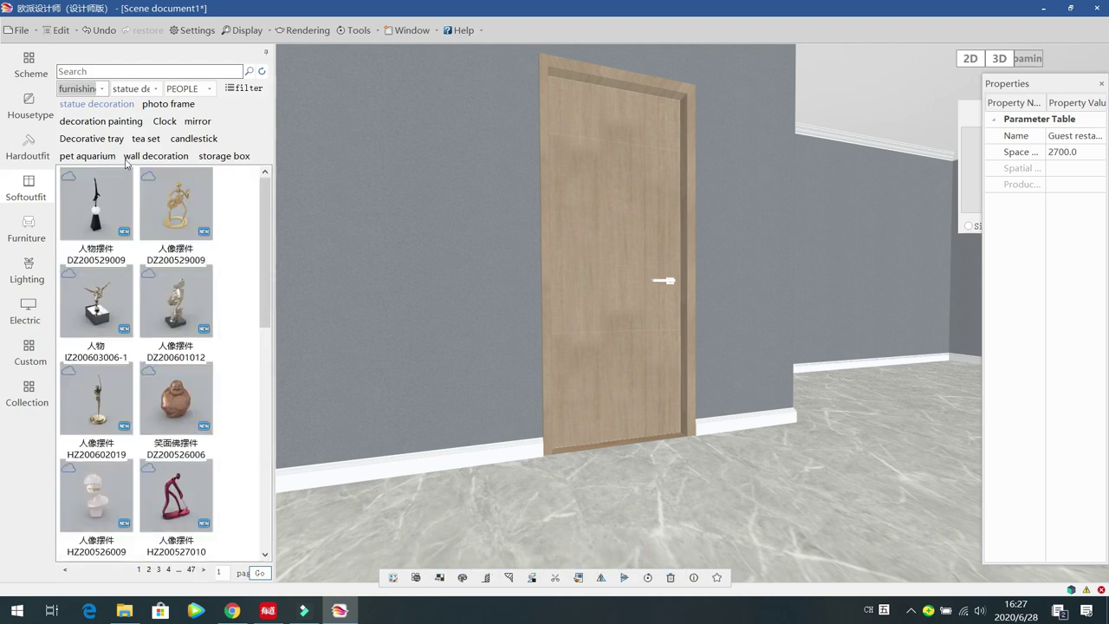
pyautogui.click(98, 90)
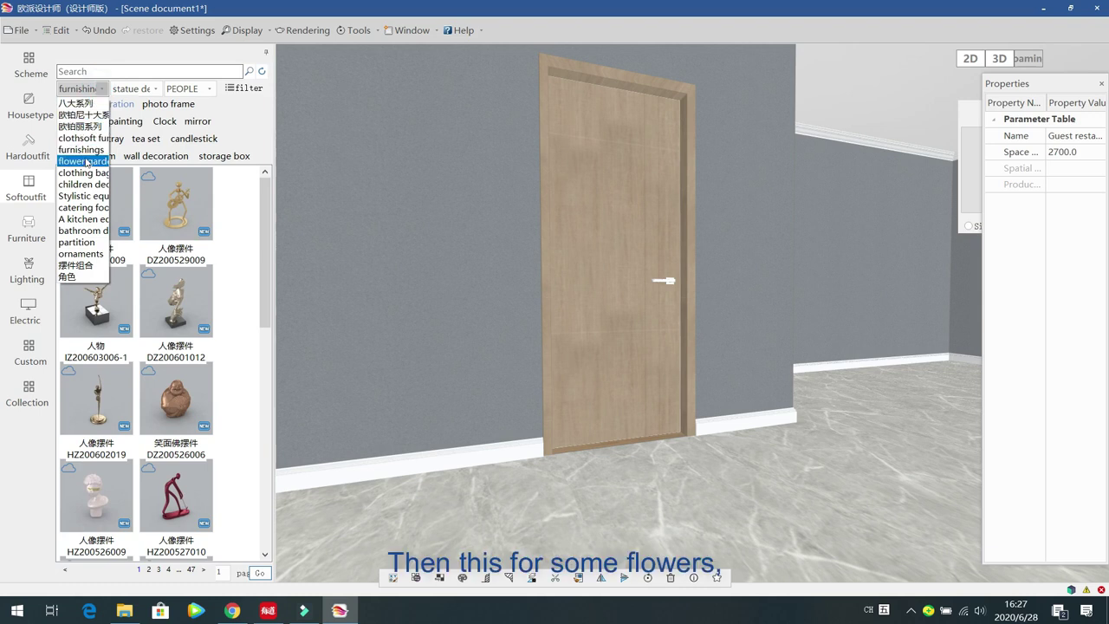
pyautogui.click(86, 162)
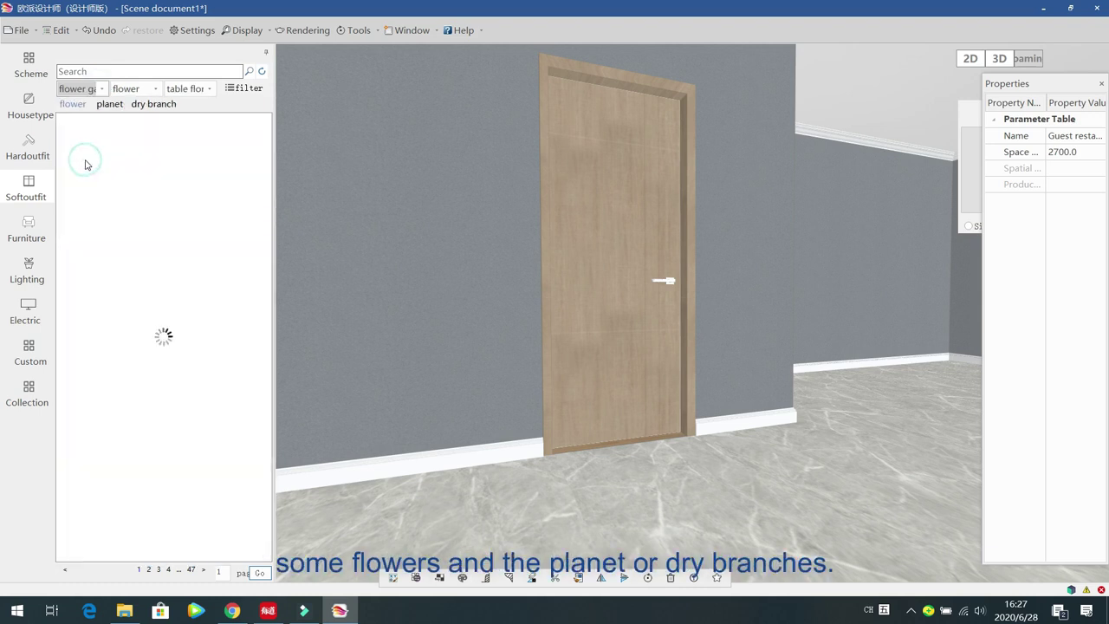
pyautogui.click(110, 105)
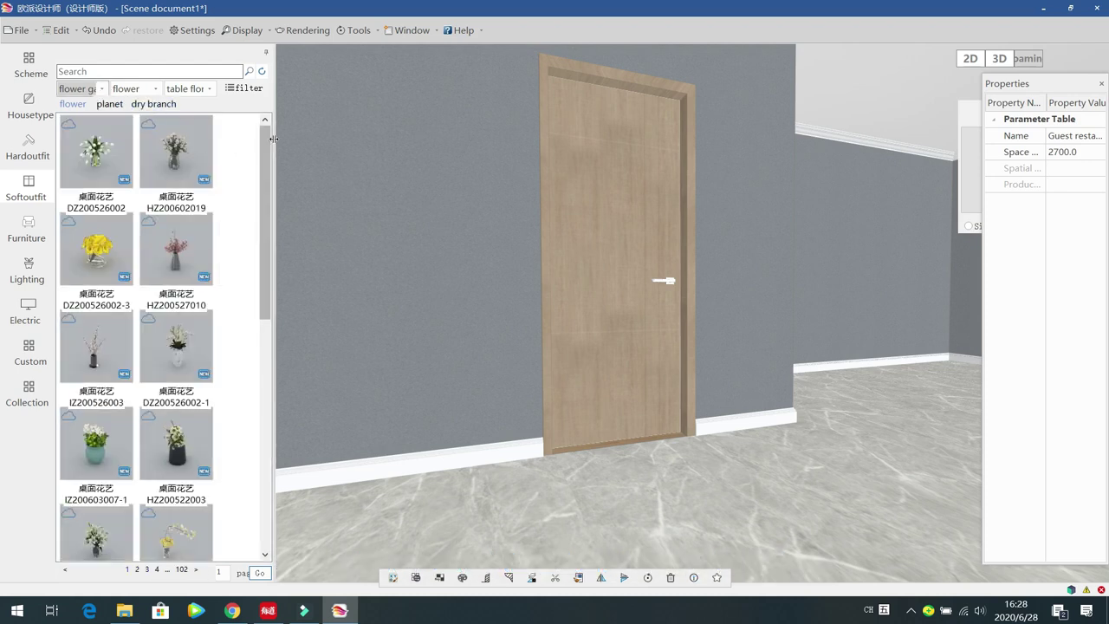
pyautogui.moveTo(273, 139); pyautogui.dragTo(351, 144)
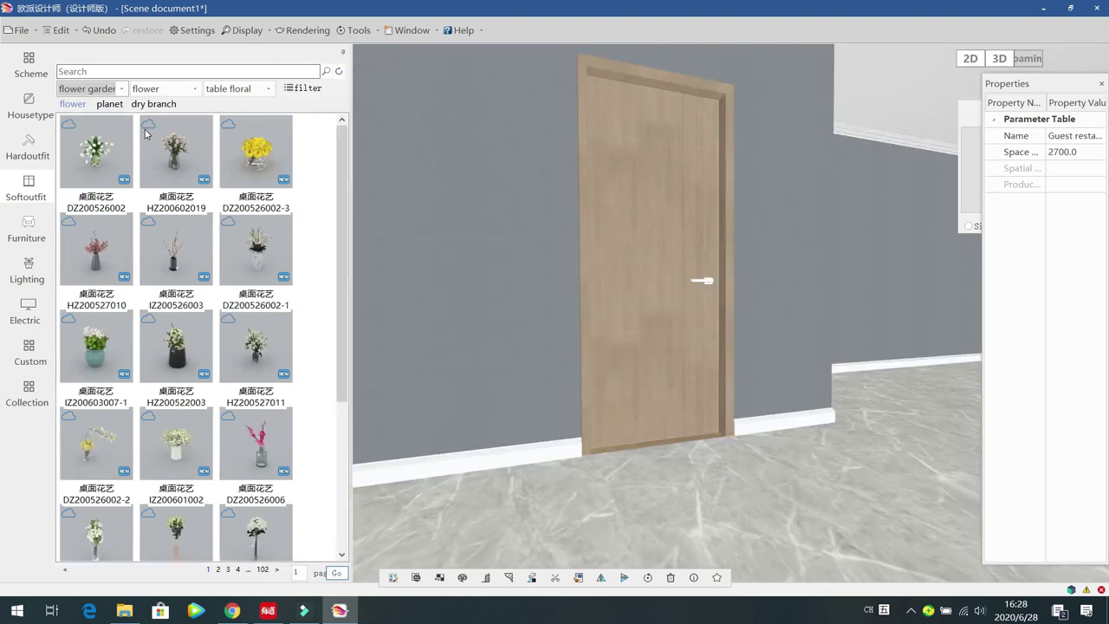
# - Browse children decoration and Stylistic equipment, then show catering food vegetables like Garlic YB1029001
pyautogui.click(123, 90)
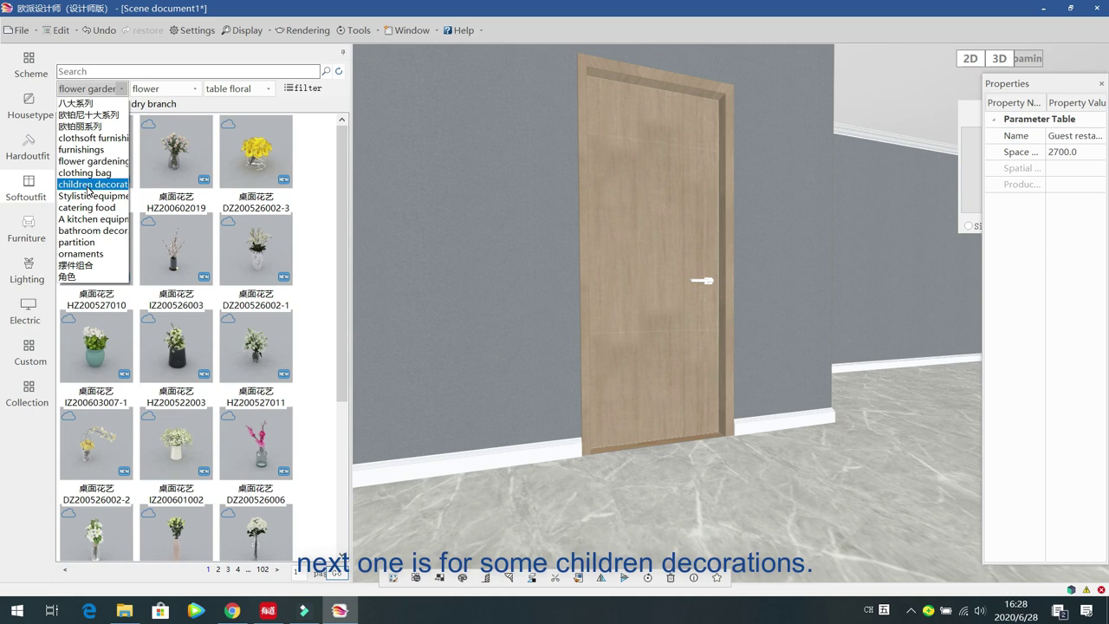
pyautogui.click(90, 185)
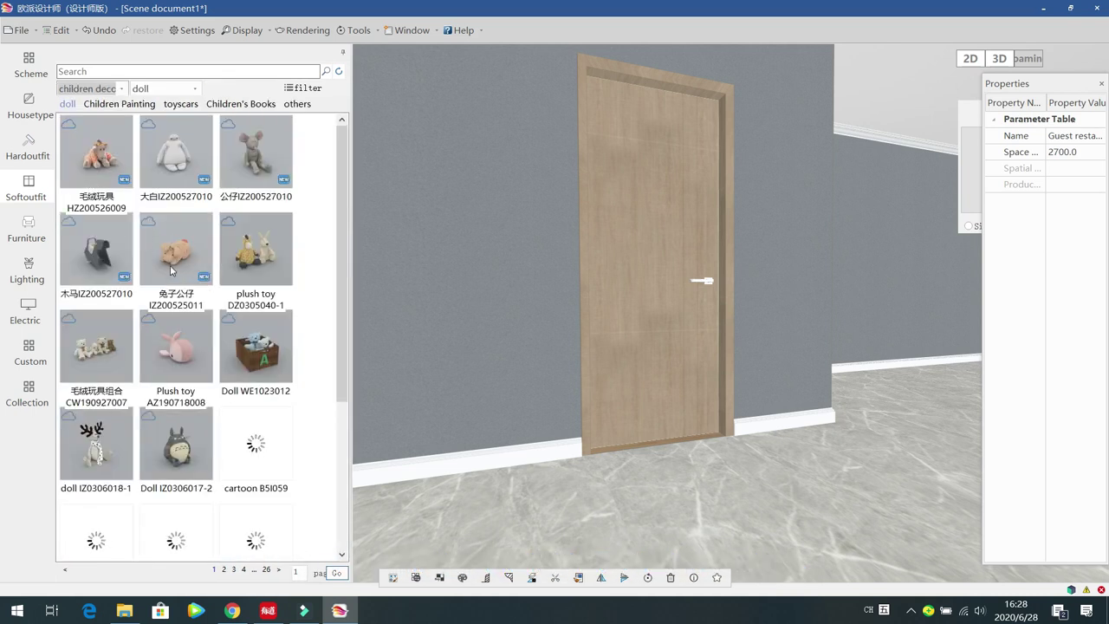
pyautogui.click(89, 88)
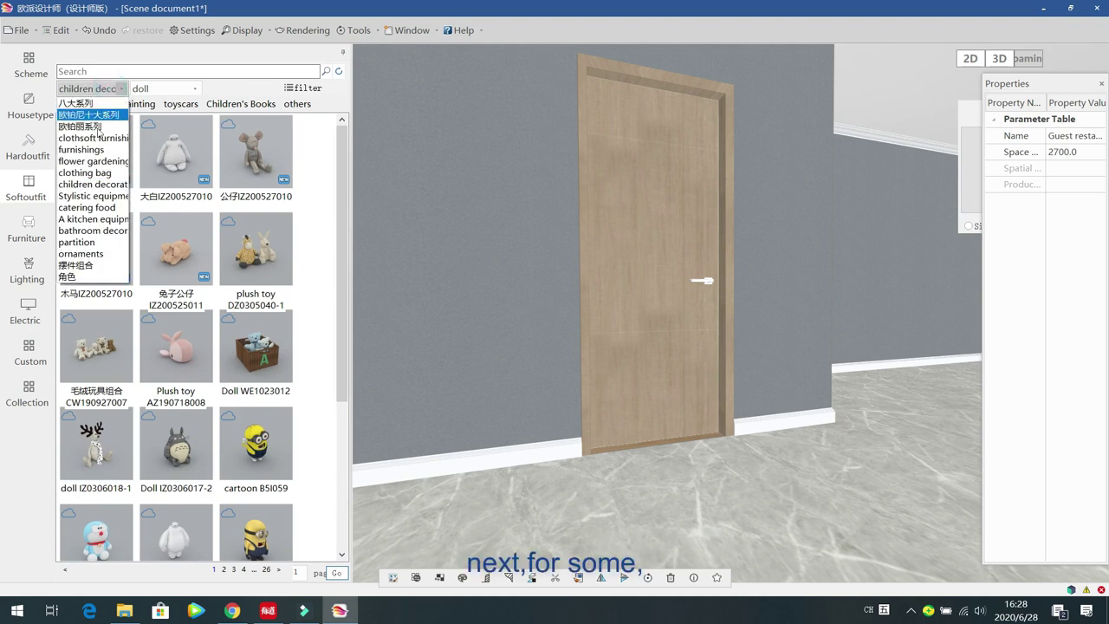
pyautogui.click(93, 197)
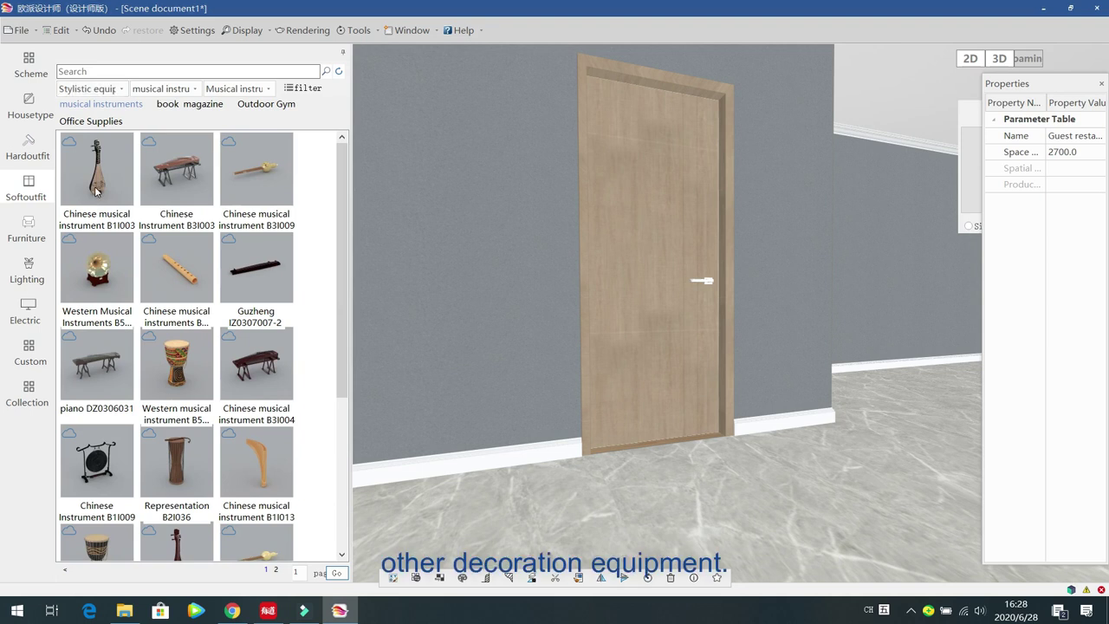
pyautogui.click(111, 88)
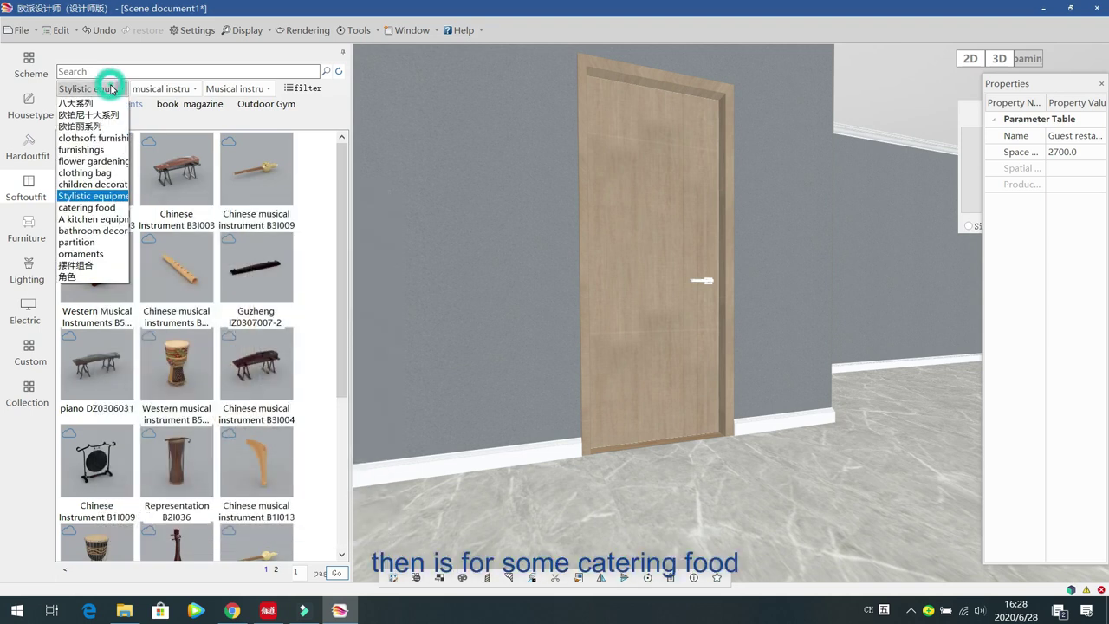
pyautogui.click(86, 208)
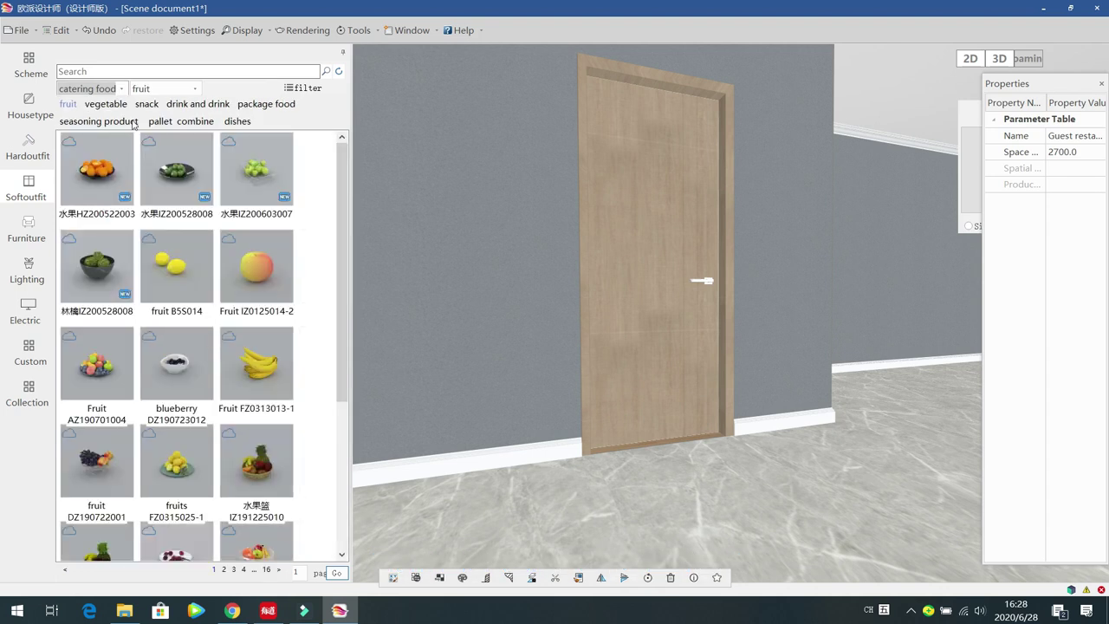
pyautogui.click(105, 103)
pyautogui.click(101, 91)
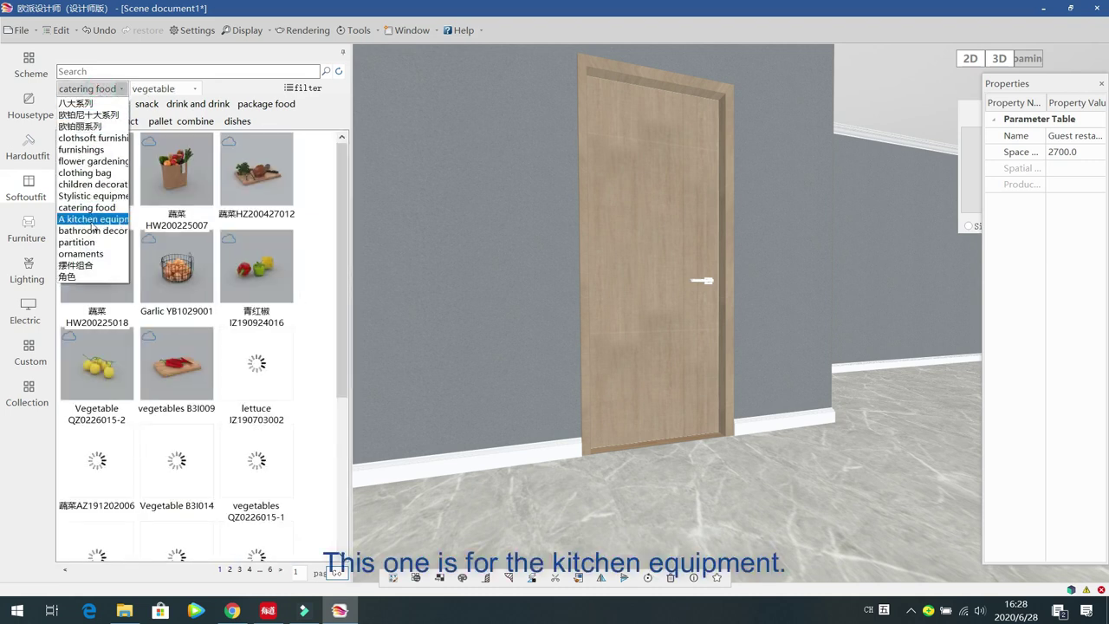
# - Browse the kitchen equipment, bathroom decor and partition categories, ending on modern-style ornaments
pyautogui.click(93, 222)
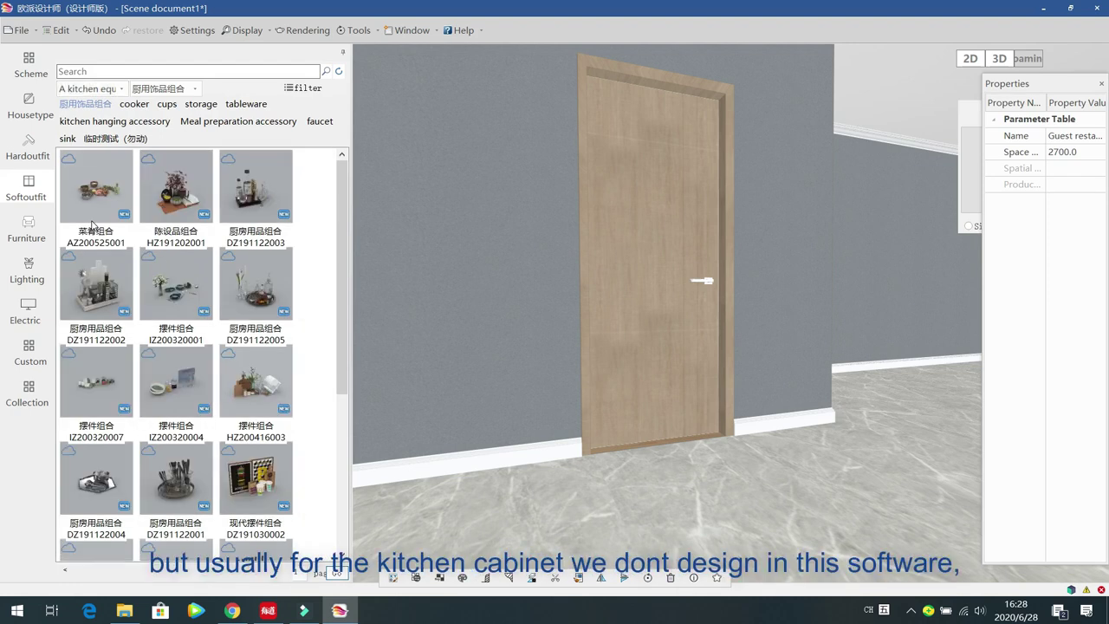
pyautogui.moveTo(93, 224)
pyautogui.click(110, 90)
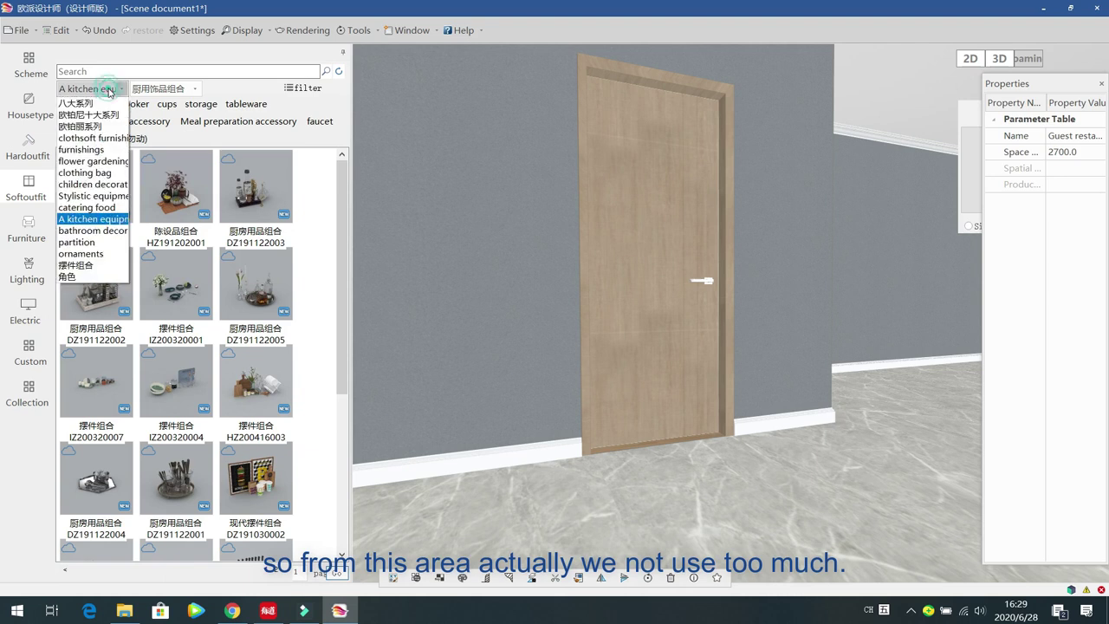
pyautogui.click(93, 230)
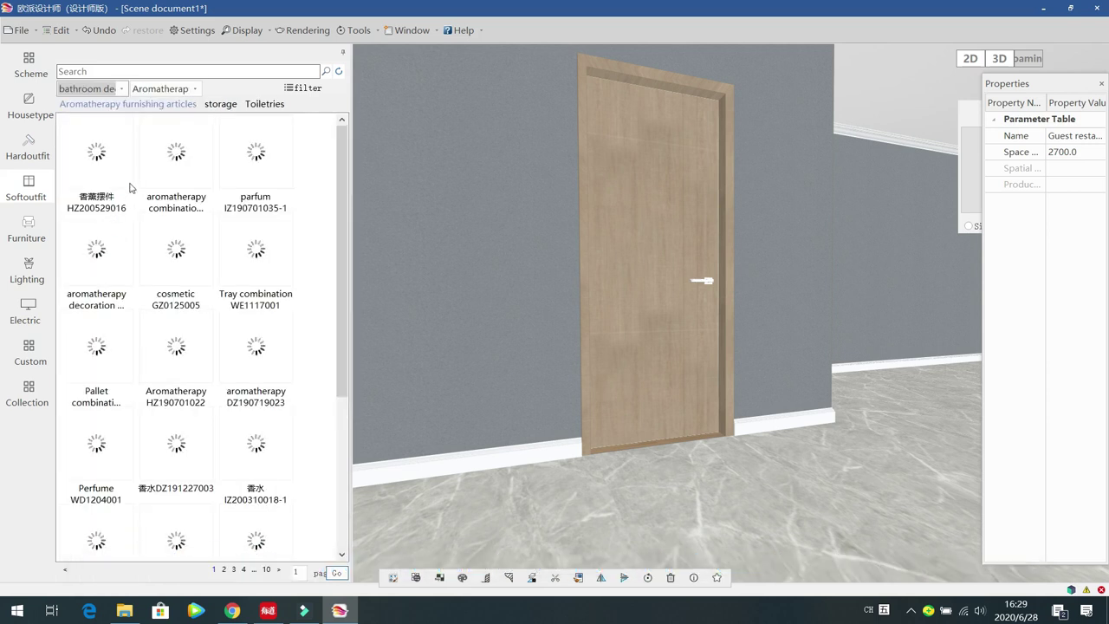
pyautogui.click(109, 89)
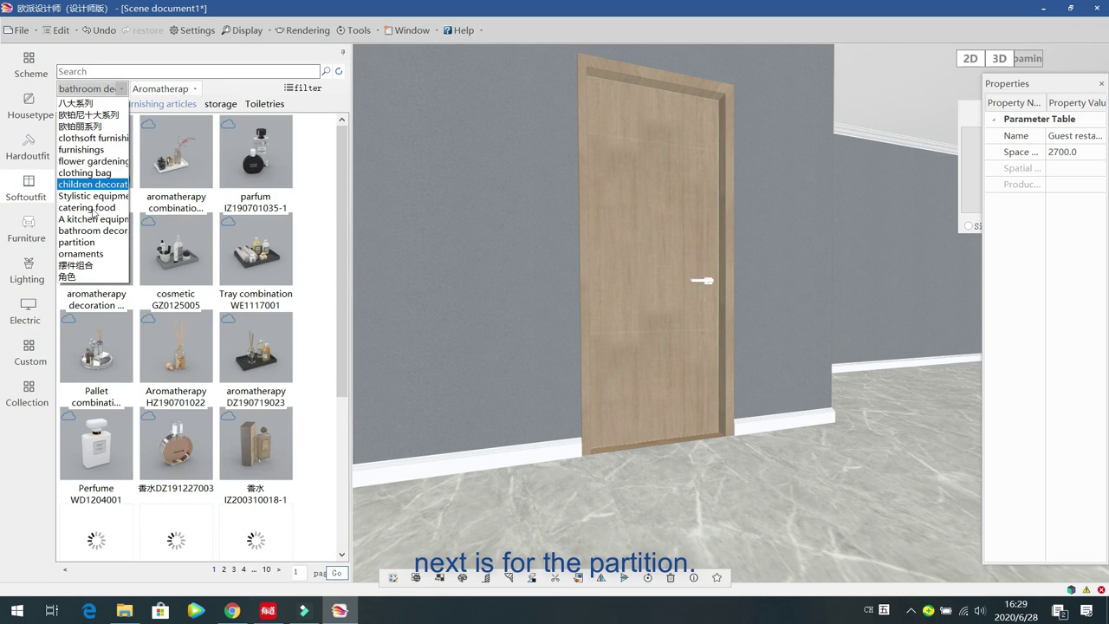
pyautogui.click(90, 243)
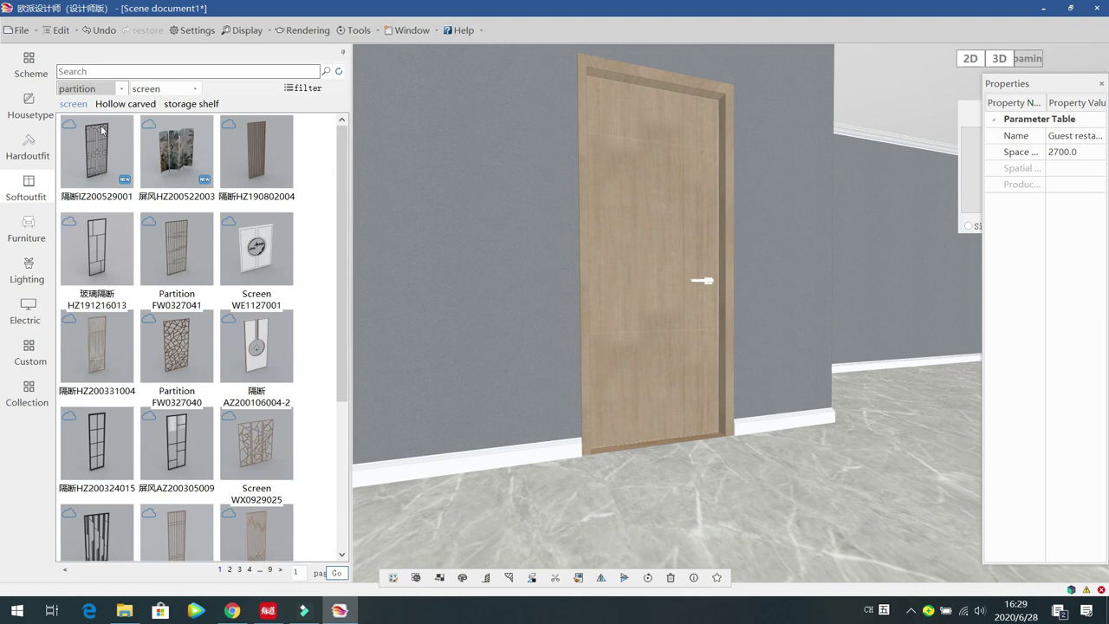
pyautogui.click(87, 88)
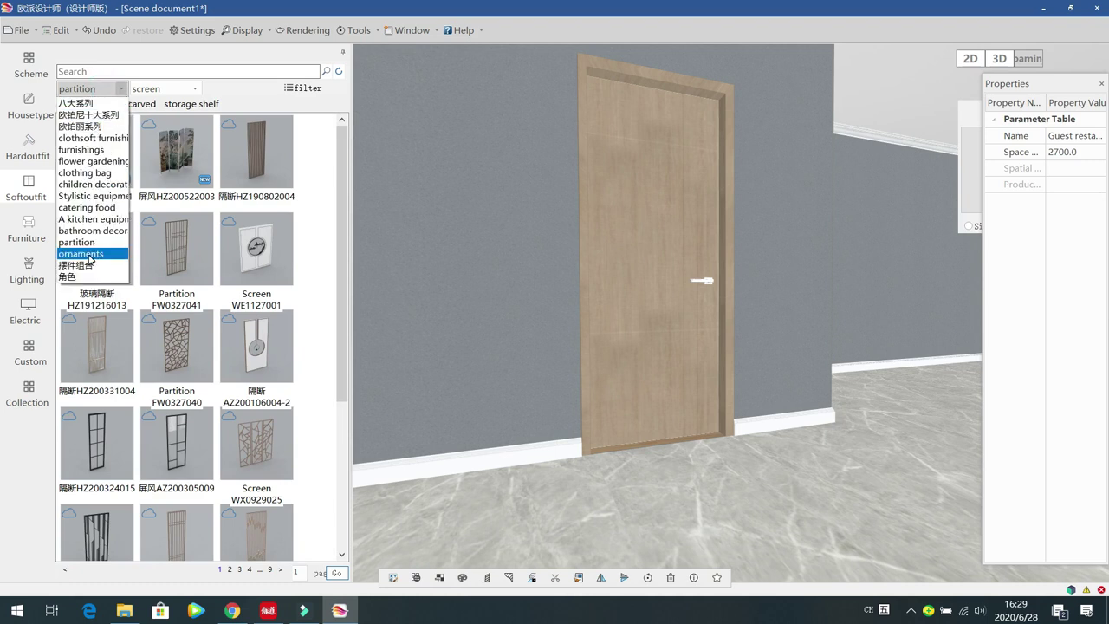
pyautogui.click(90, 254)
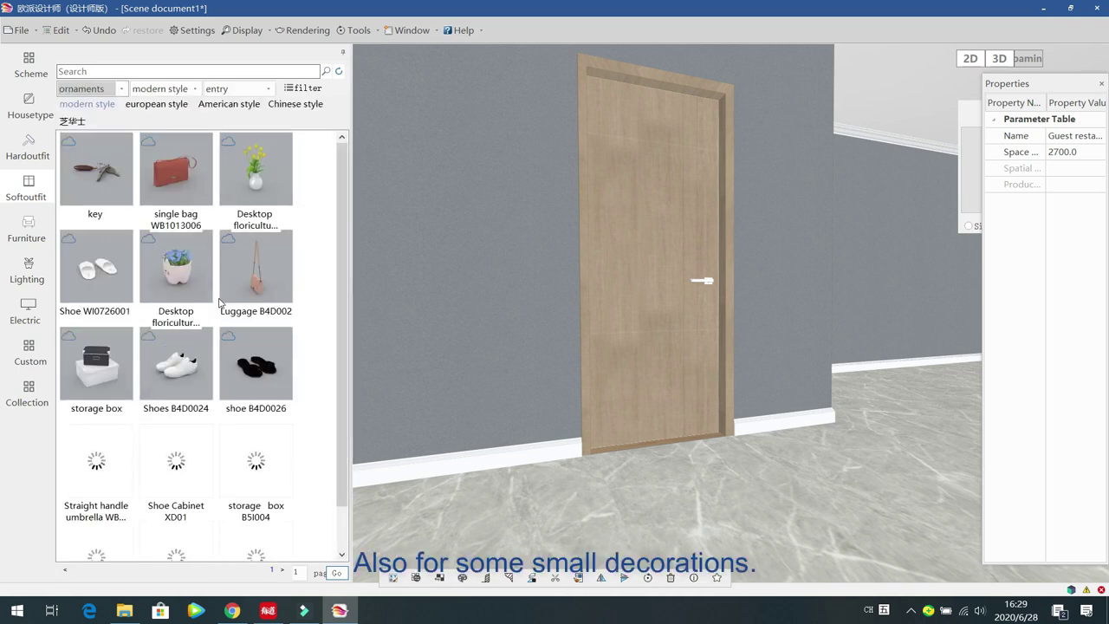
# - Browse the 摆件组合 and 角色 categories, then show animal models instead of people
pyautogui.click(111, 89)
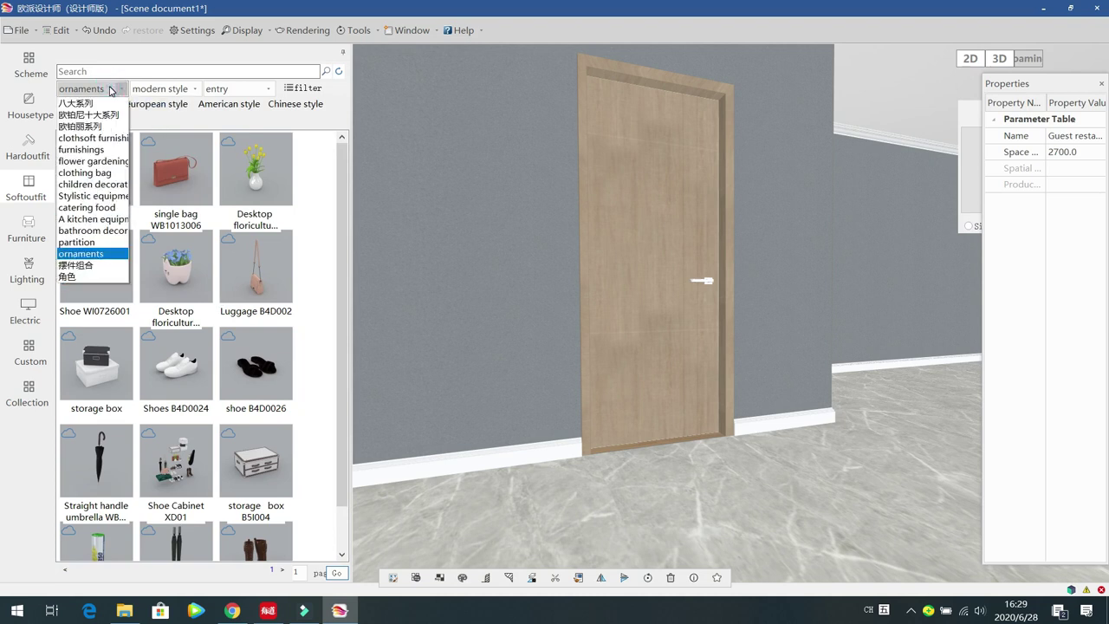
pyautogui.click(87, 265)
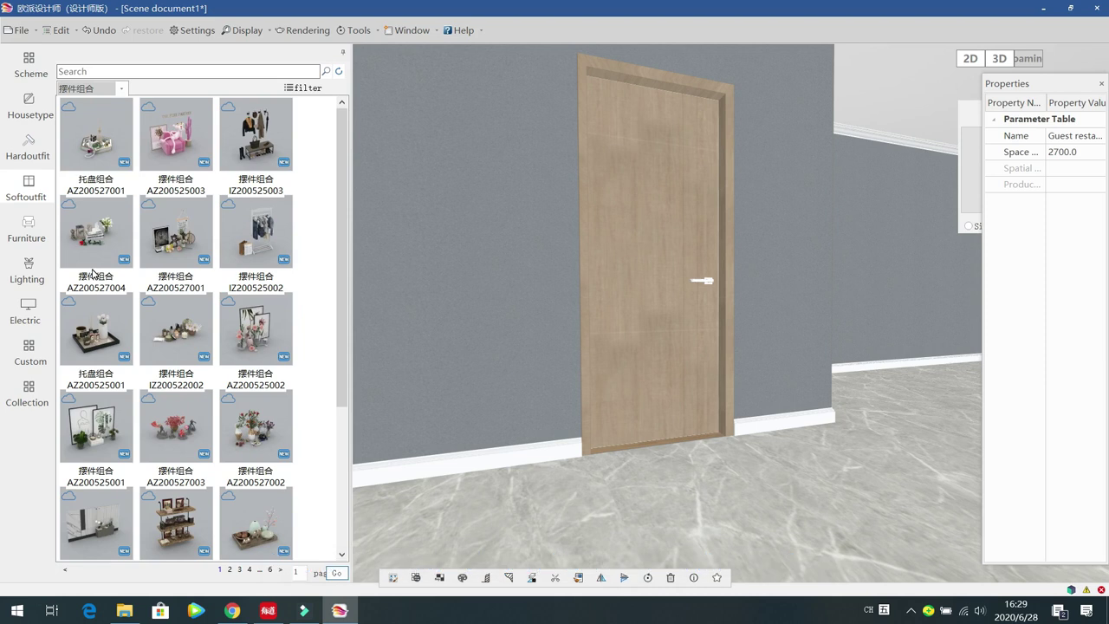
pyautogui.click(90, 90)
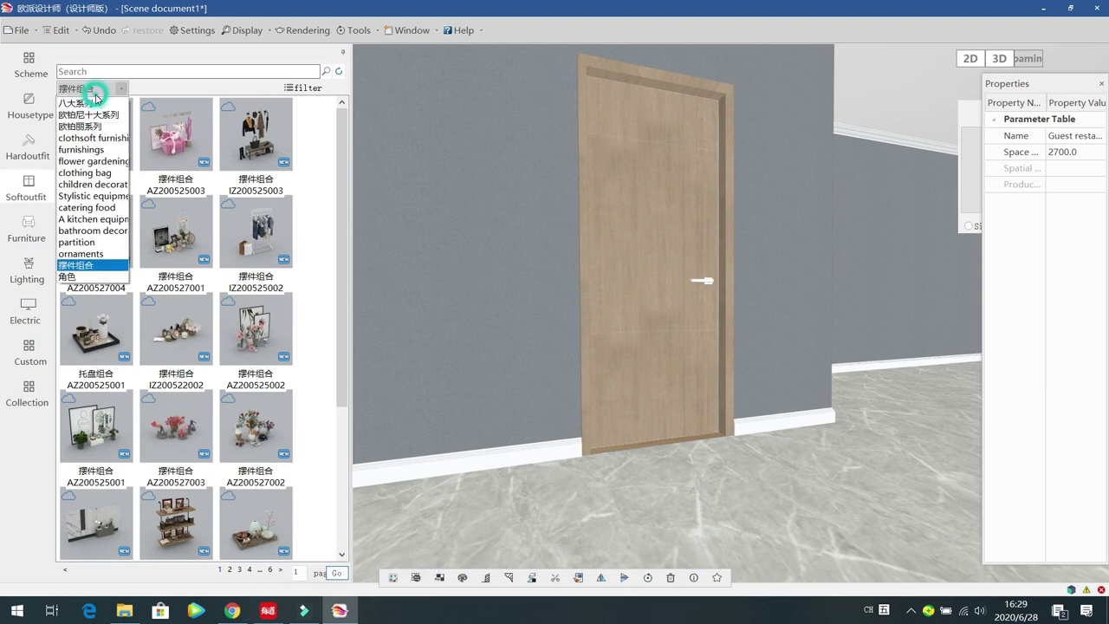
pyautogui.click(78, 277)
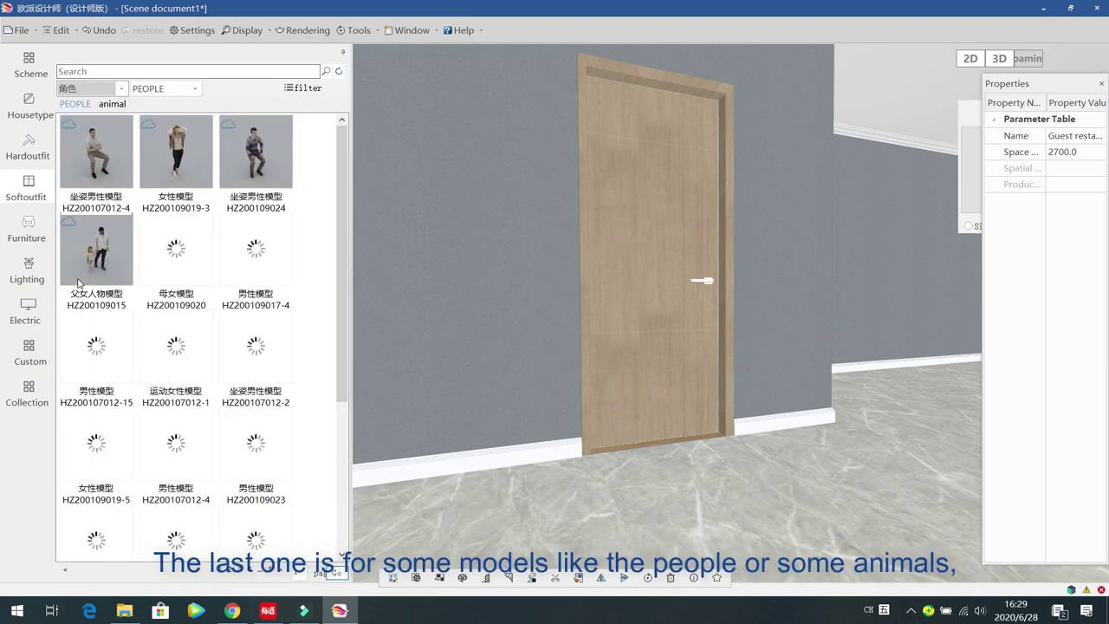
pyautogui.click(110, 104)
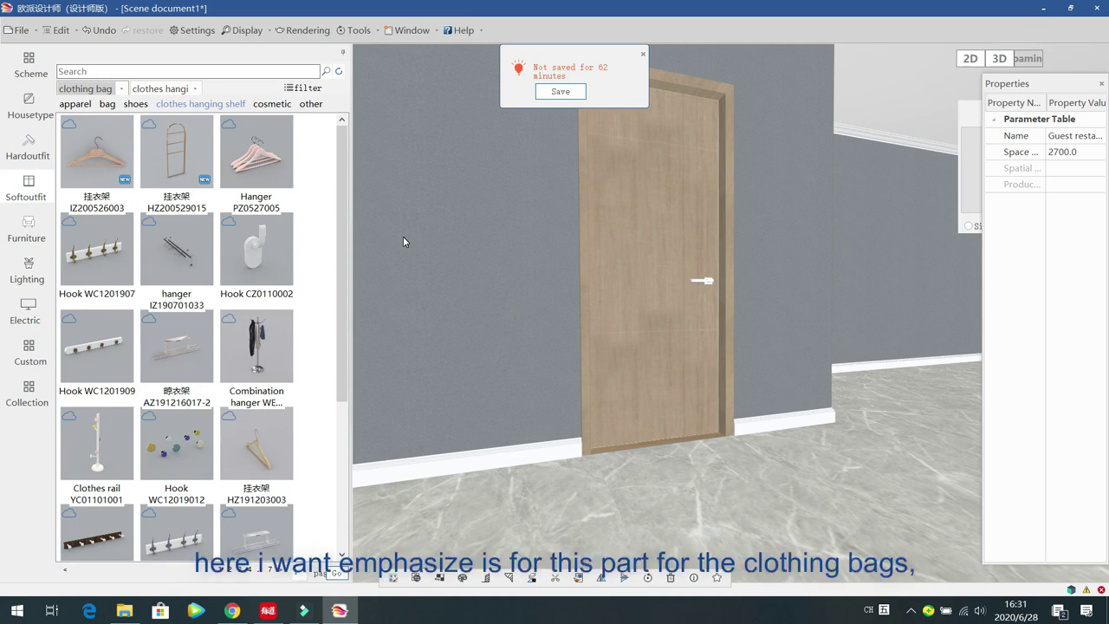
# - Switch to the clothing bag category and browse its clothes hanging, bag and apparel subcategories
pyautogui.click(122, 90)
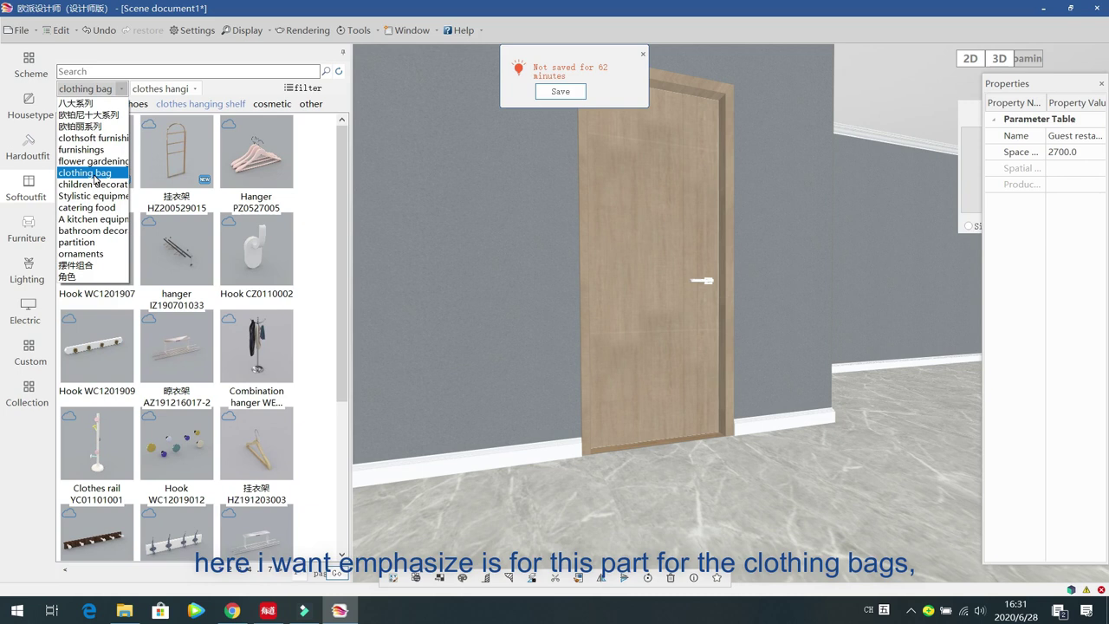
pyautogui.click(94, 176)
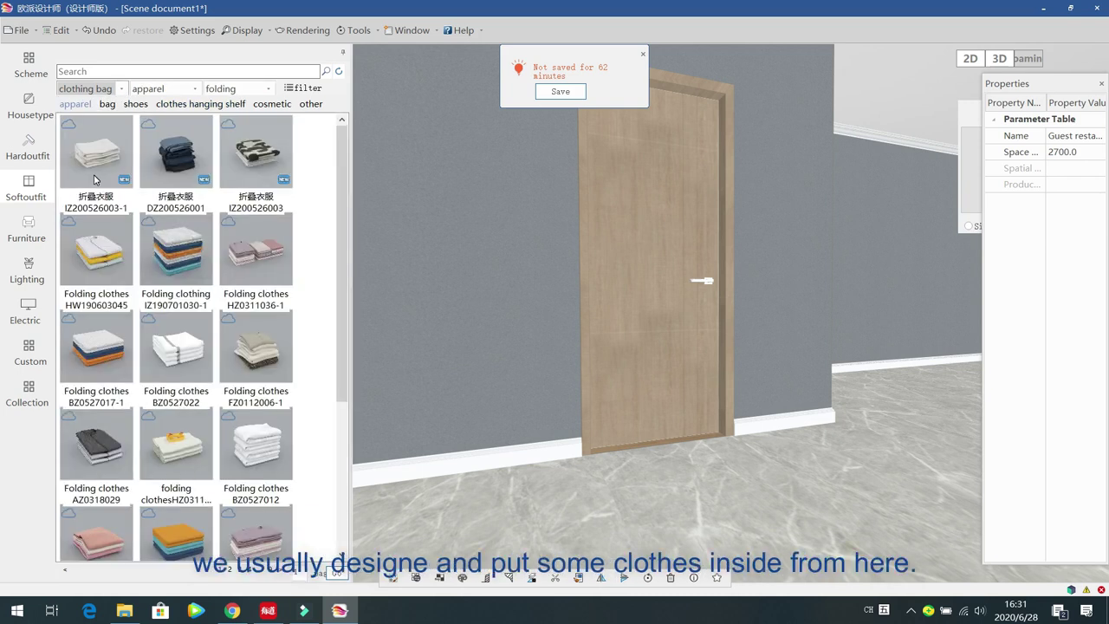
pyautogui.click(177, 90)
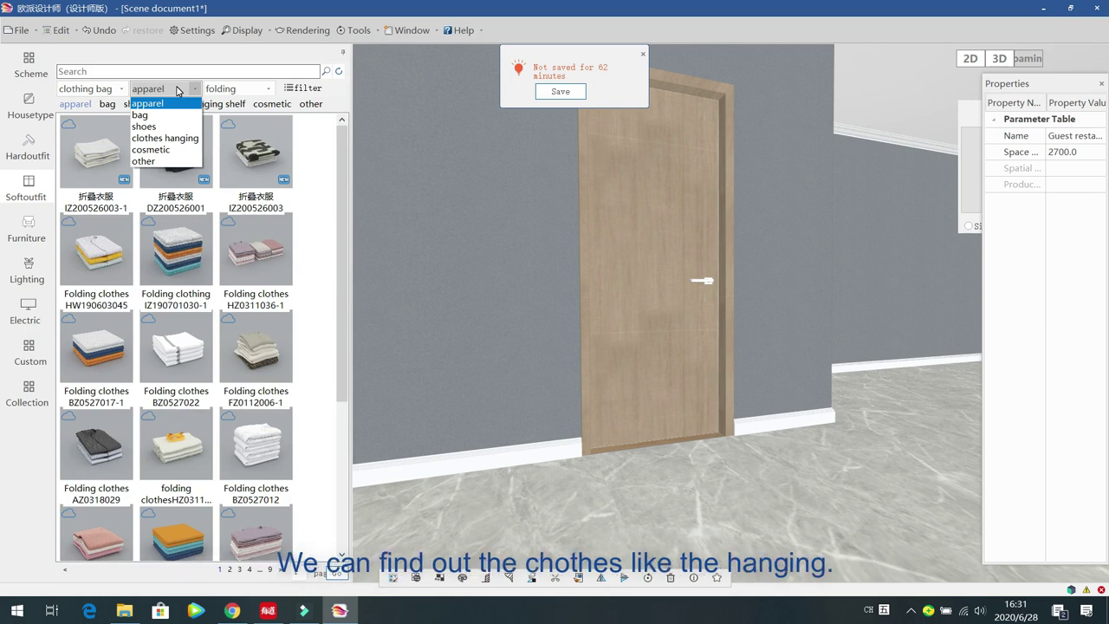
pyautogui.click(175, 140)
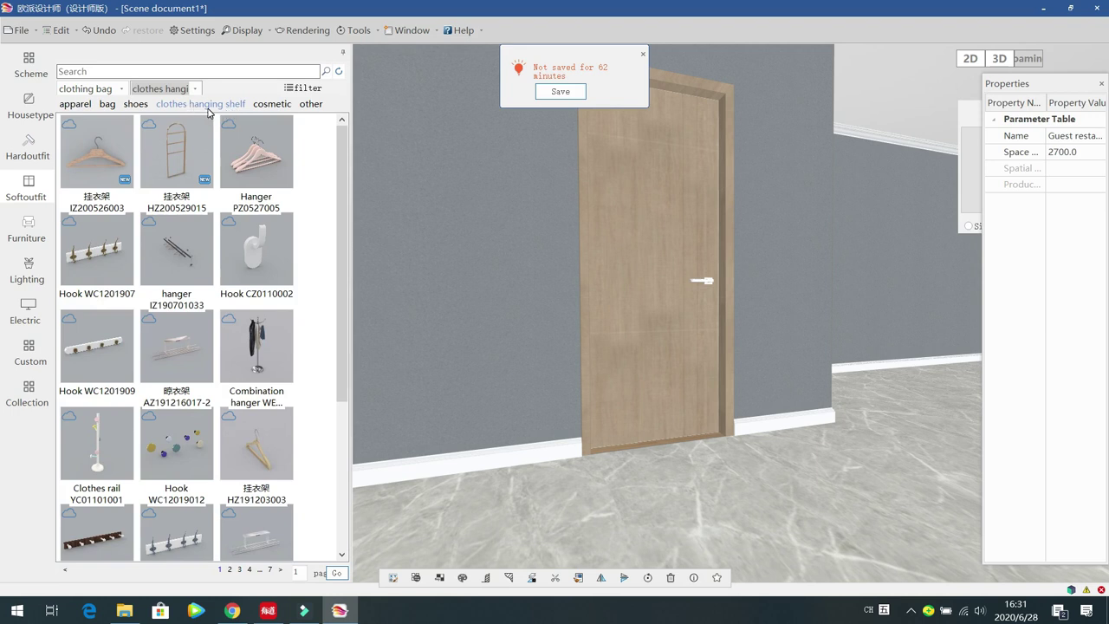
pyautogui.click(164, 88)
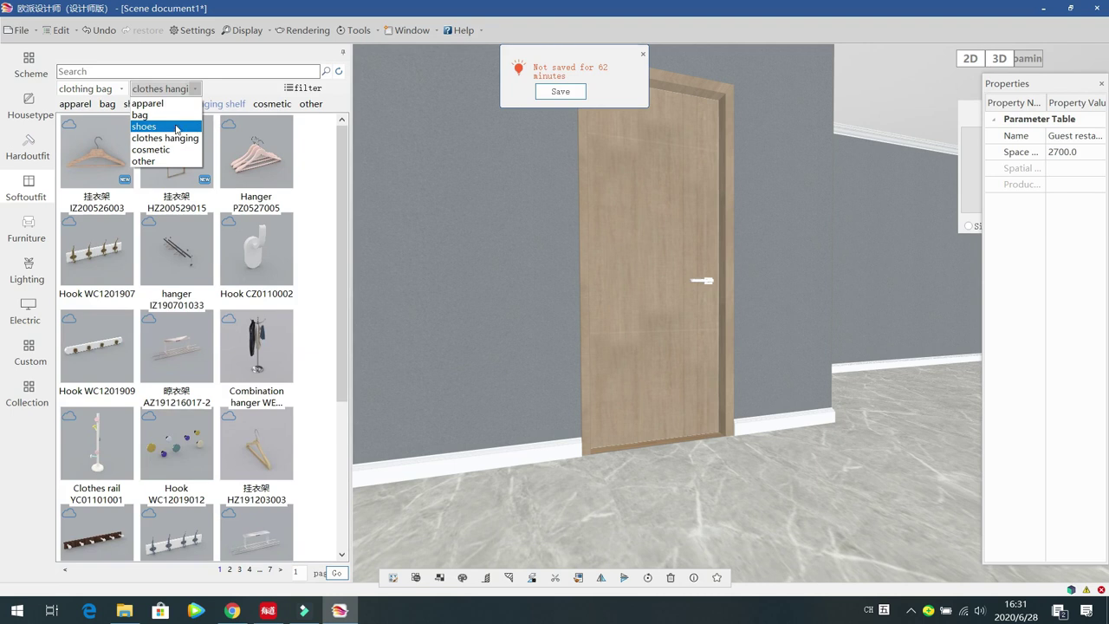
pyautogui.click(177, 114)
pyautogui.click(169, 89)
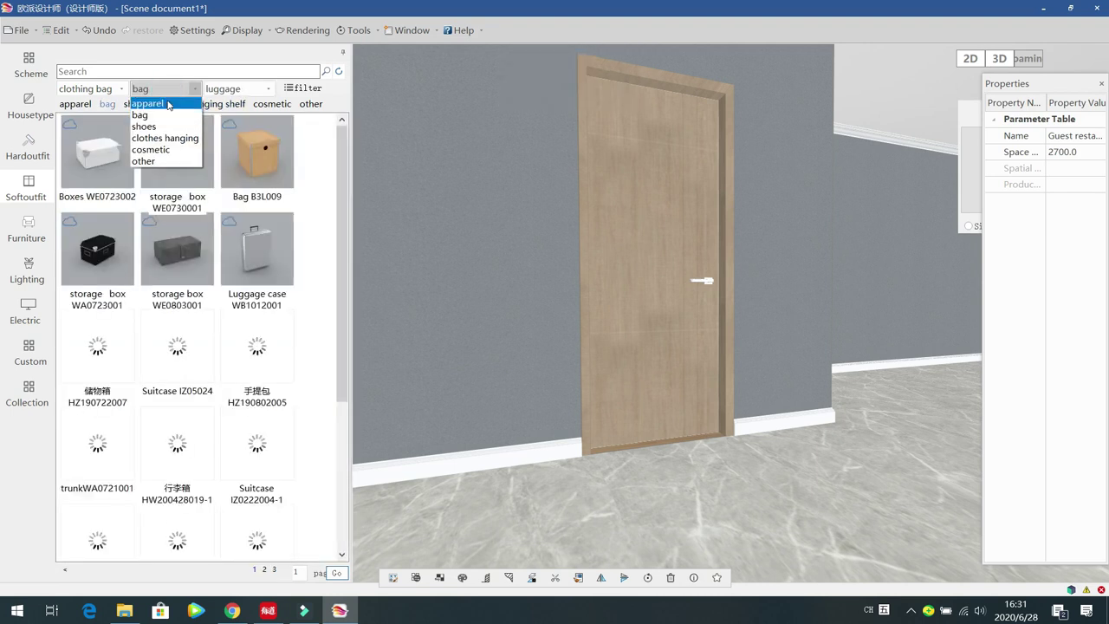
pyautogui.click(169, 104)
# - Filter apparel to hanging style, then combination sets, and open the Furniture library
pyautogui.click(239, 89)
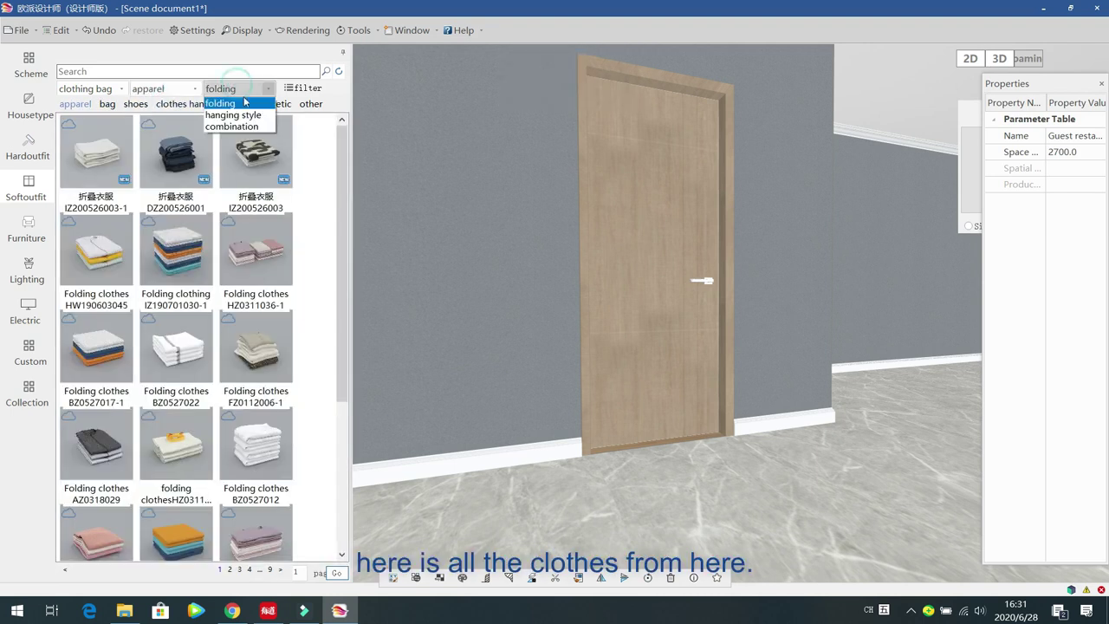
pyautogui.click(241, 114)
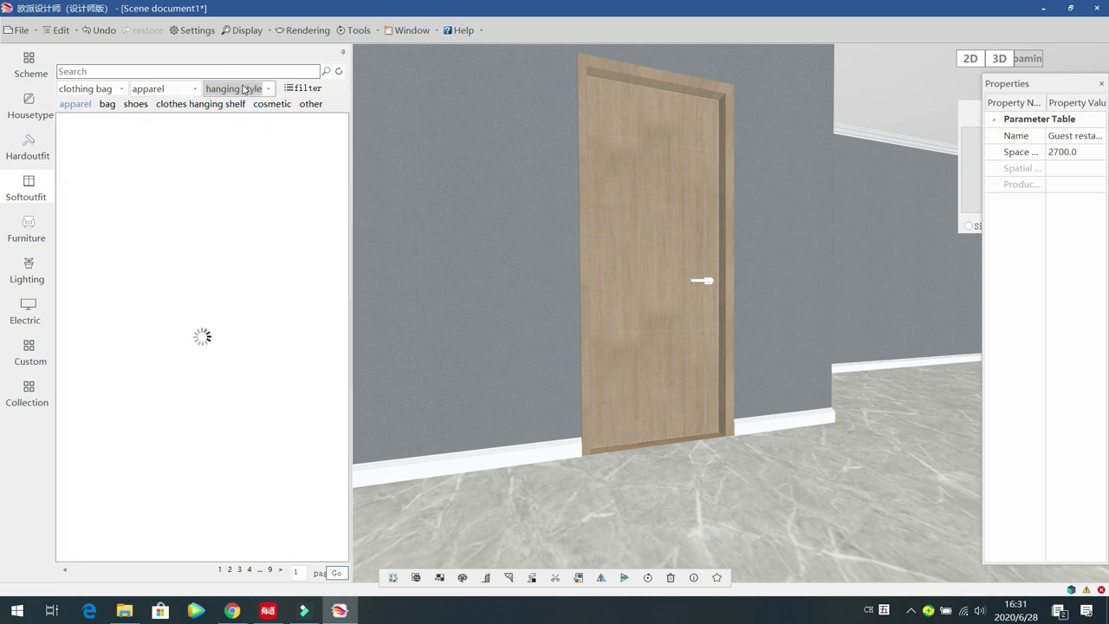
pyautogui.click(245, 90)
pyautogui.click(245, 124)
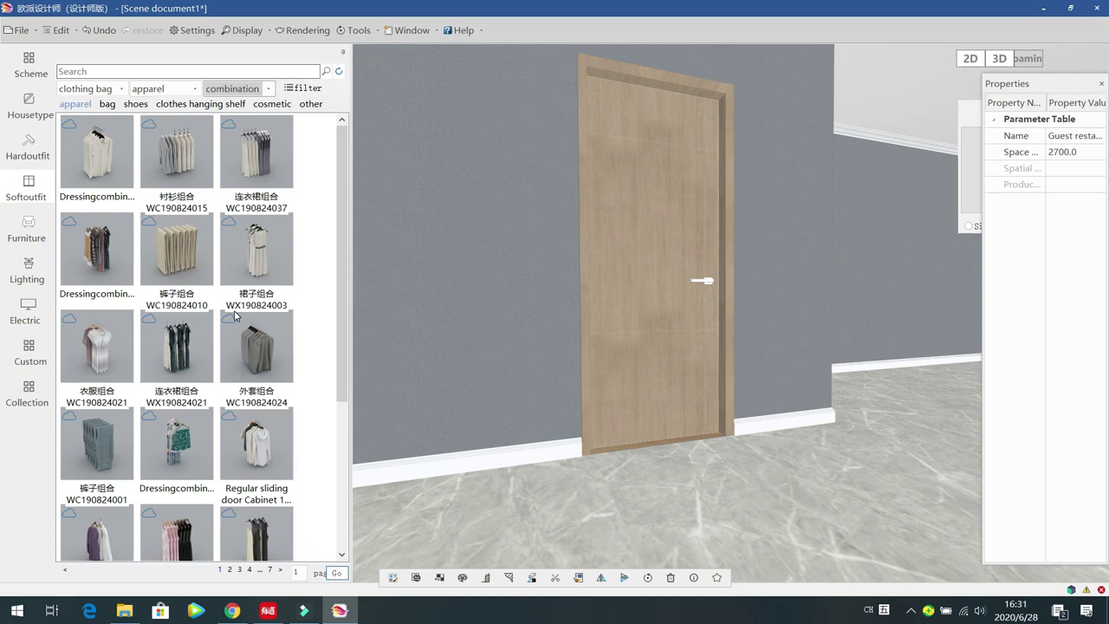
pyautogui.moveTo(238, 317)
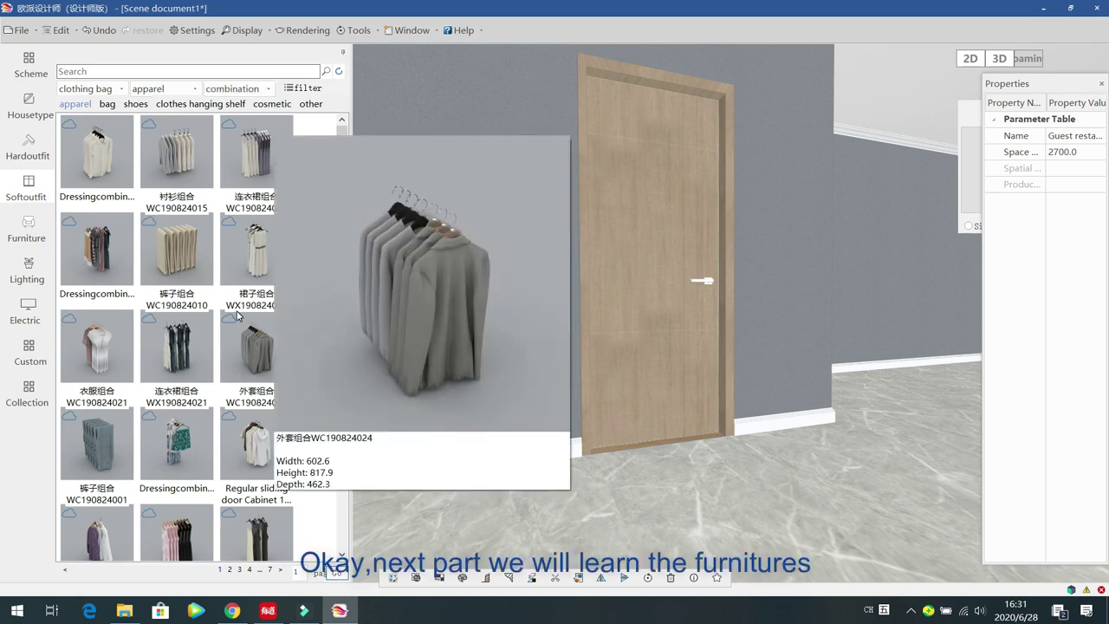
pyautogui.click(29, 227)
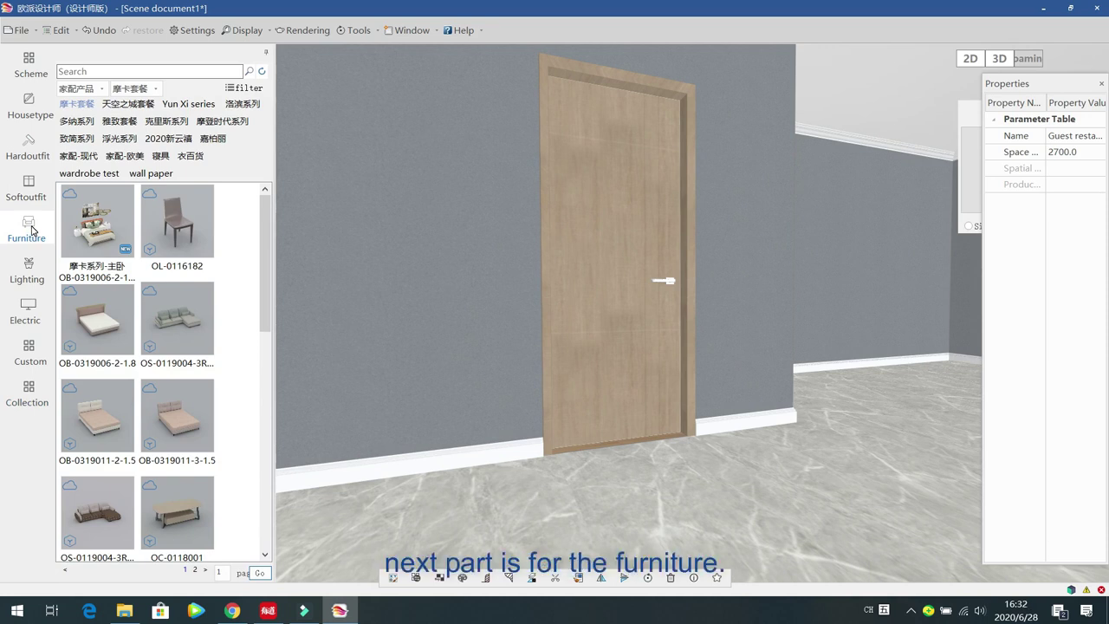
# - Filter furniture to the 欧铂丽家 brand's 多莫香榭 series to list its sofas
pyautogui.click(91, 89)
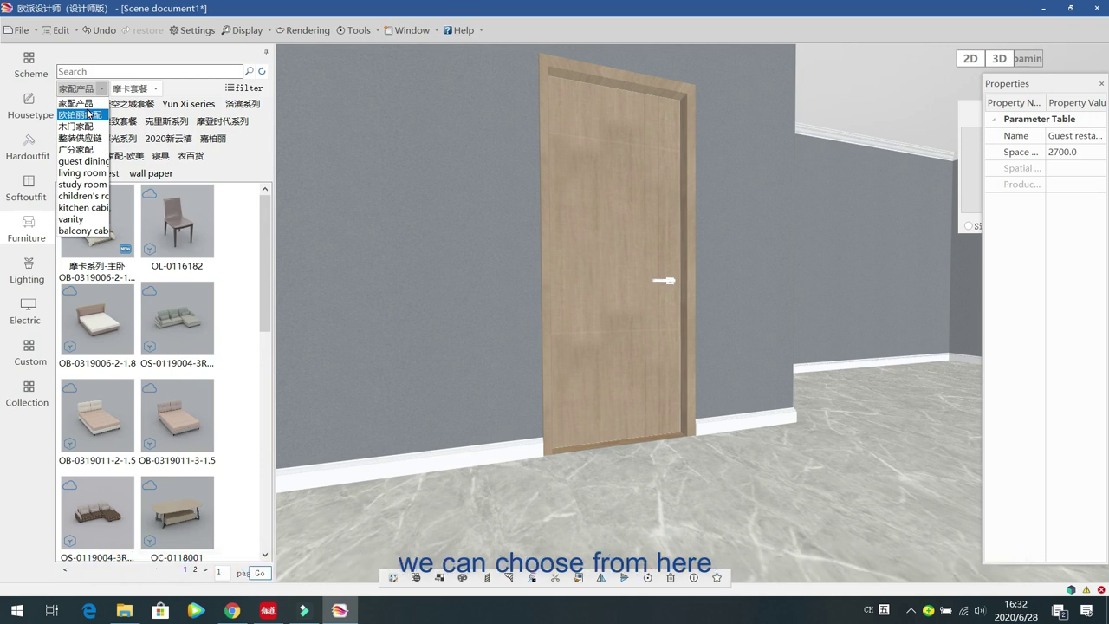
pyautogui.click(88, 113)
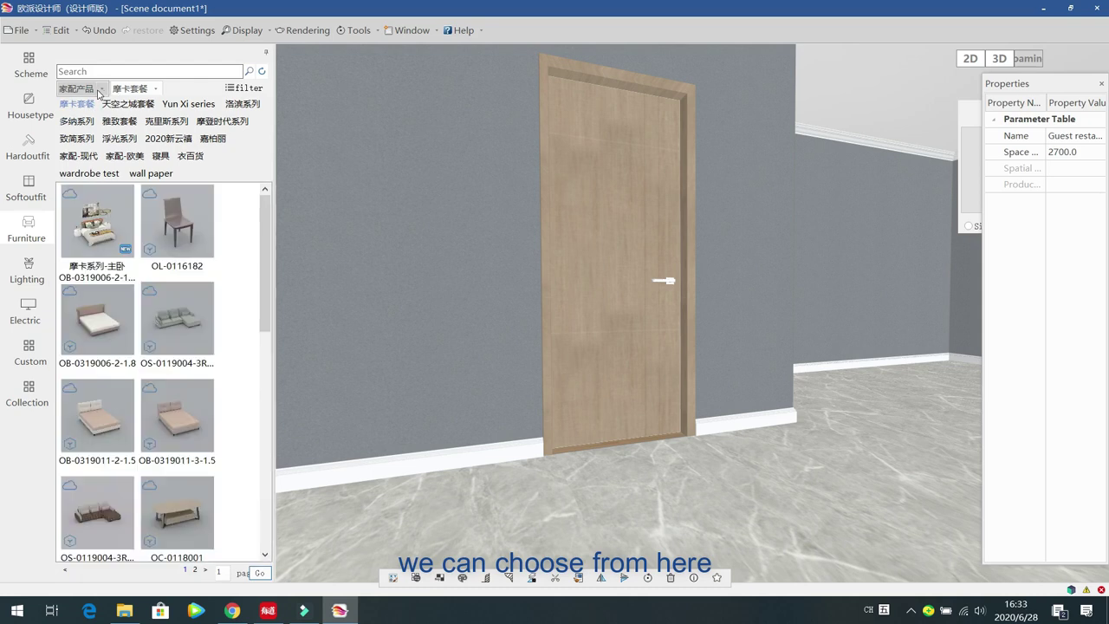
pyautogui.click(99, 88)
pyautogui.click(78, 113)
pyautogui.click(130, 90)
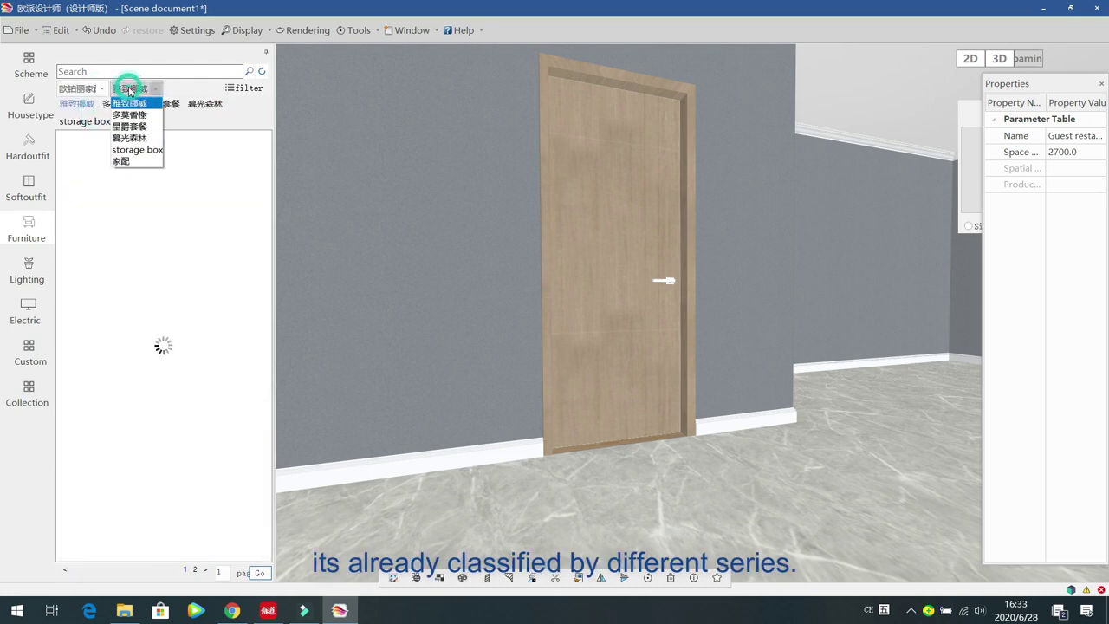
pyautogui.click(134, 115)
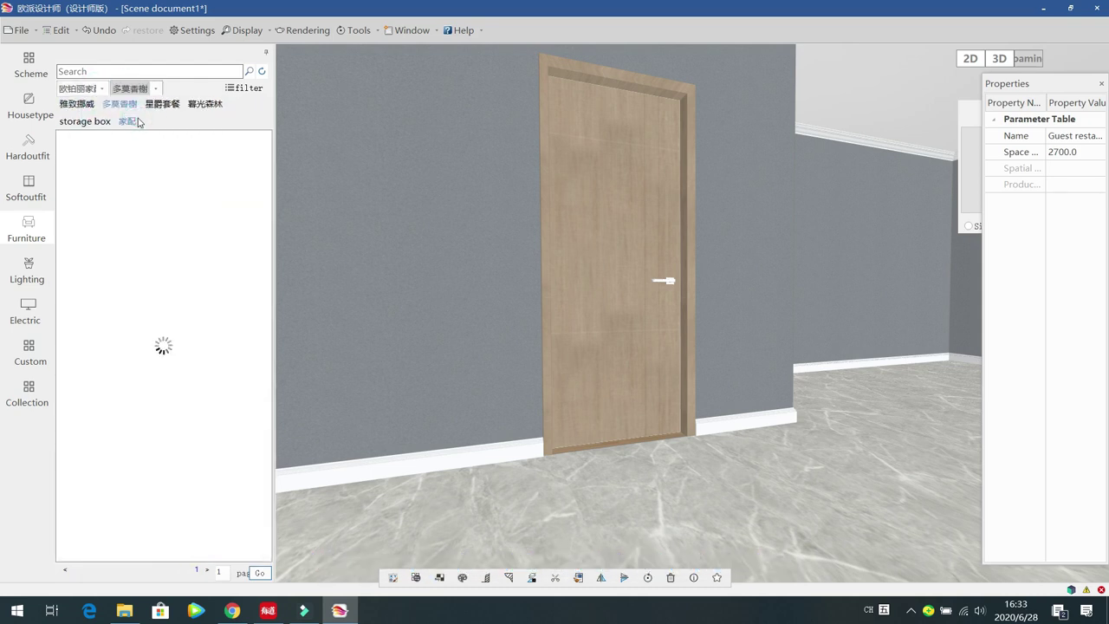
pyautogui.click(86, 89)
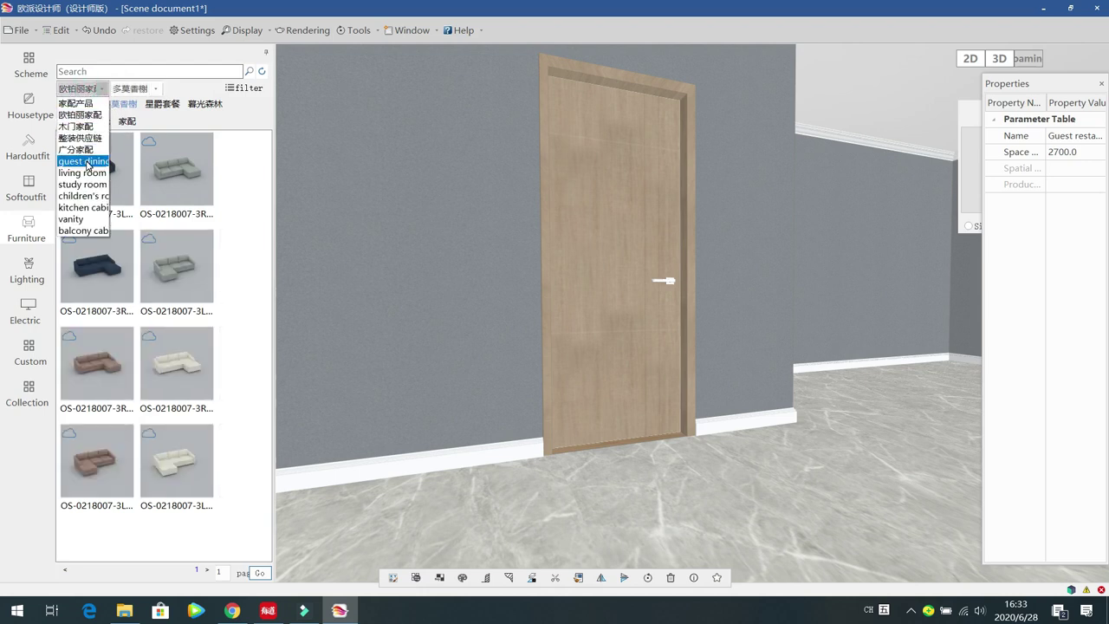
# - Show guest dining, then living-room furniture combinations, then switch to the Lighting library's chandeliers
pyautogui.click(87, 162)
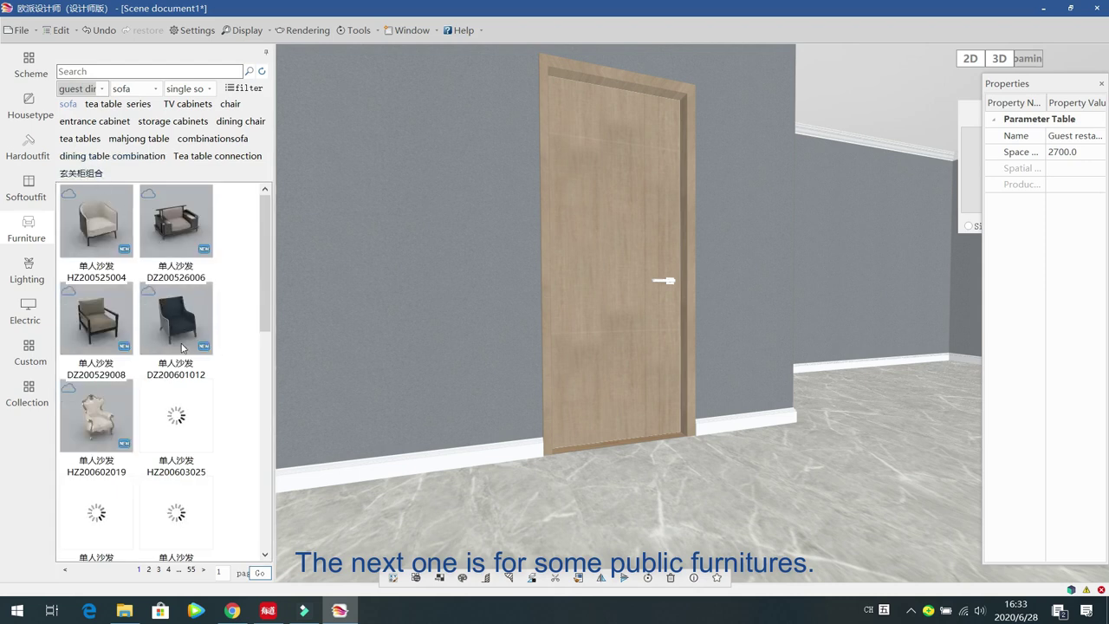
pyautogui.moveTo(181, 345)
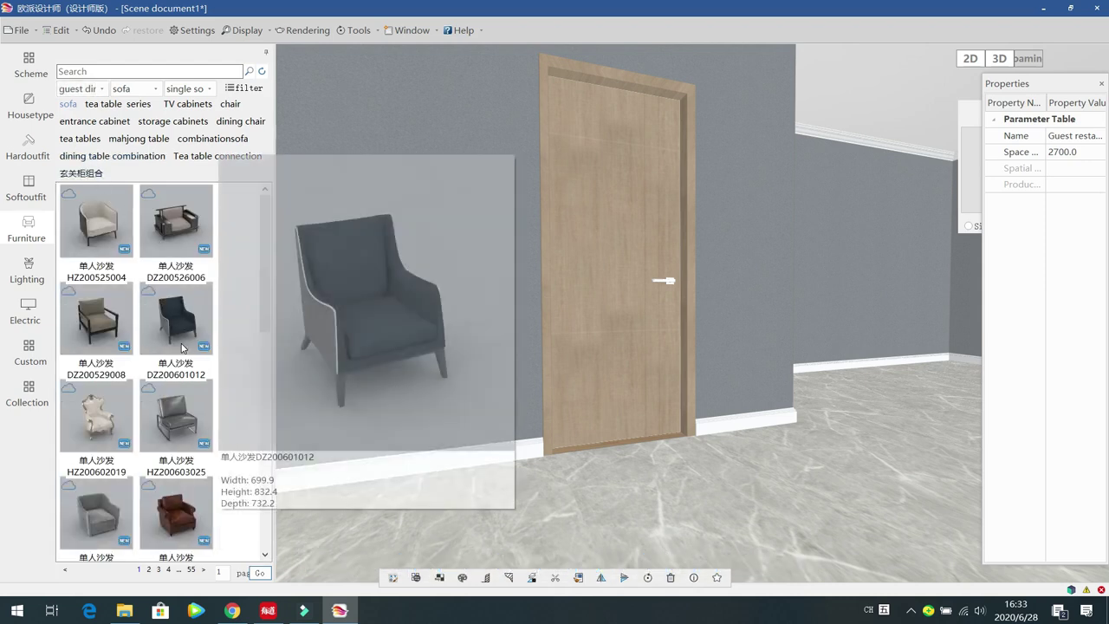
pyautogui.click(102, 90)
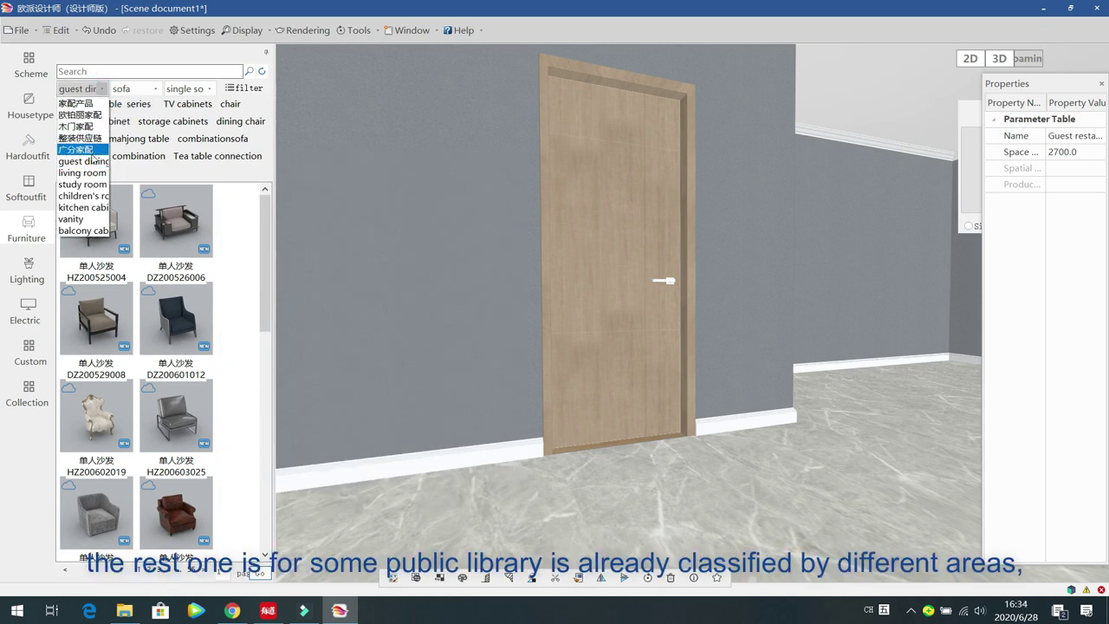
pyautogui.click(93, 161)
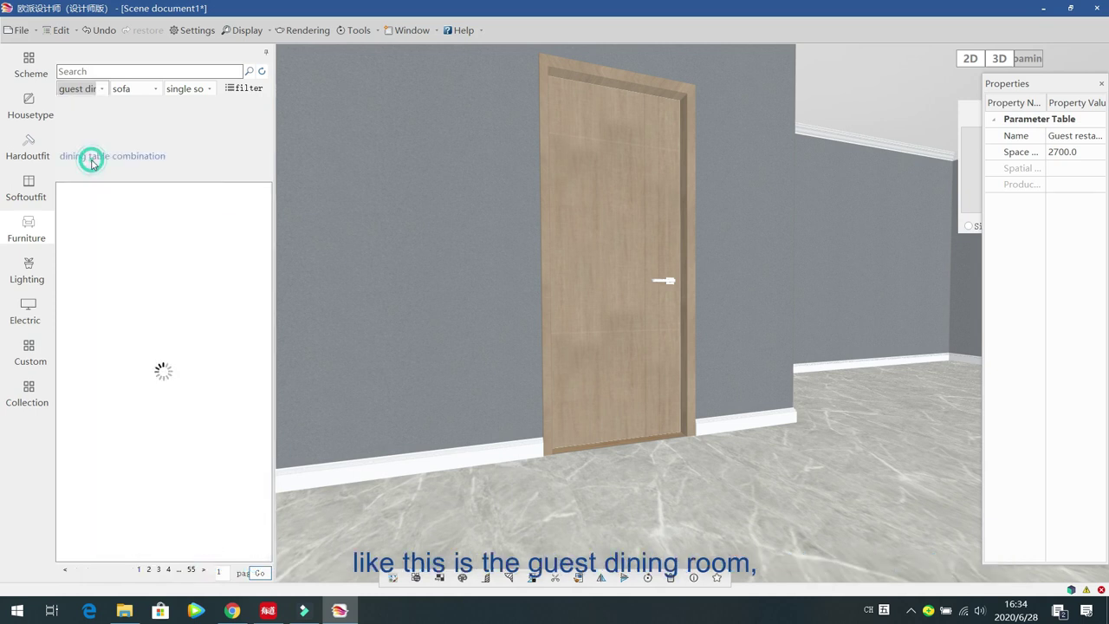
pyautogui.click(102, 90)
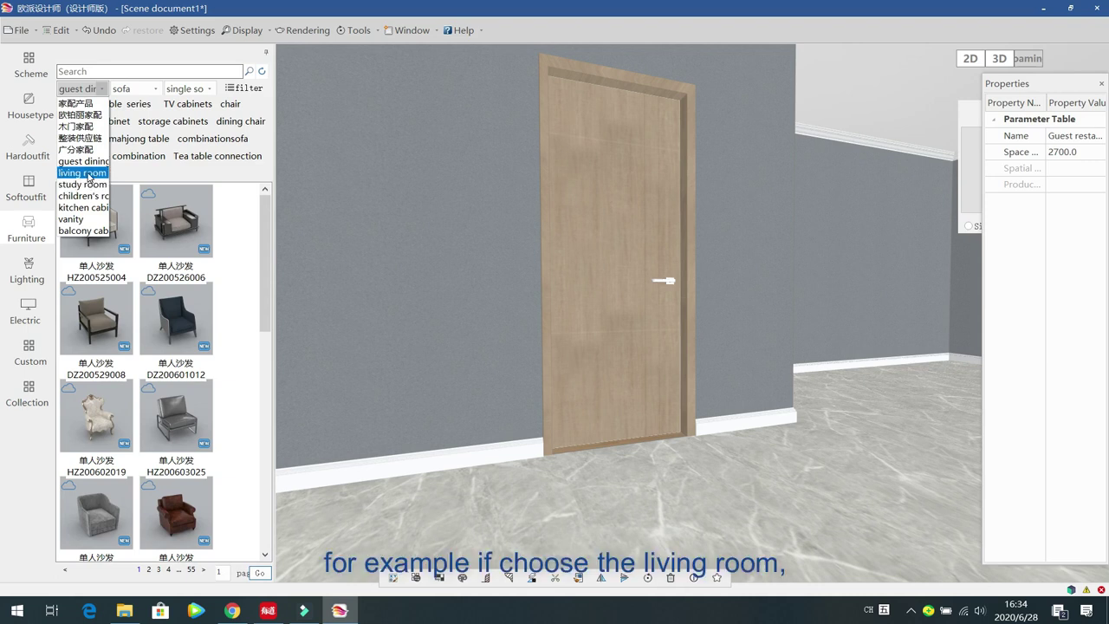
pyautogui.click(82, 172)
pyautogui.click(141, 89)
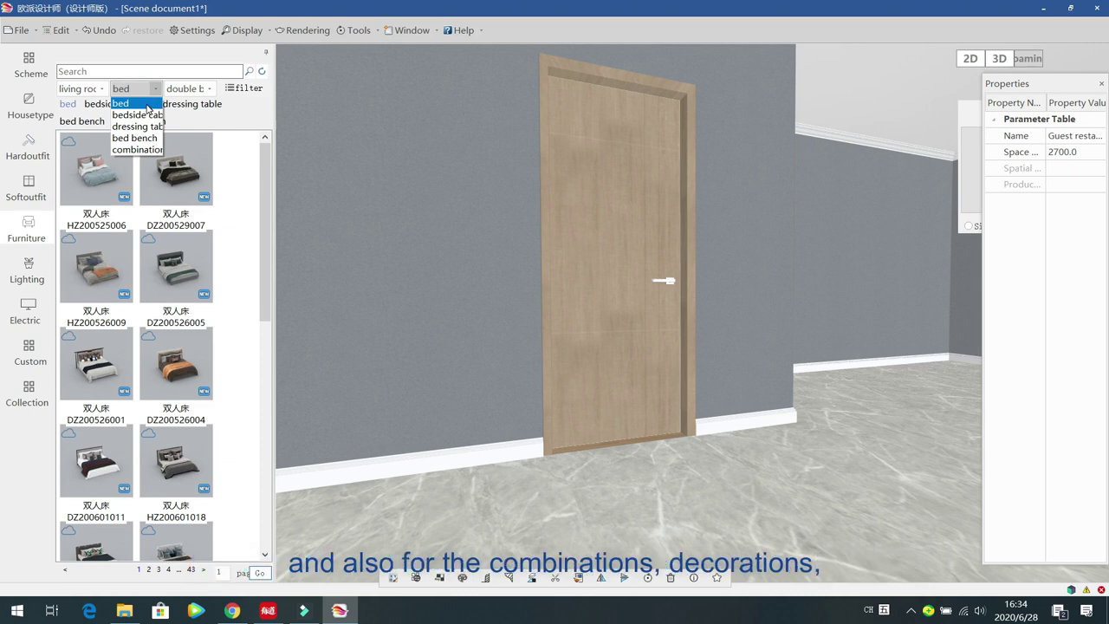
pyautogui.click(145, 149)
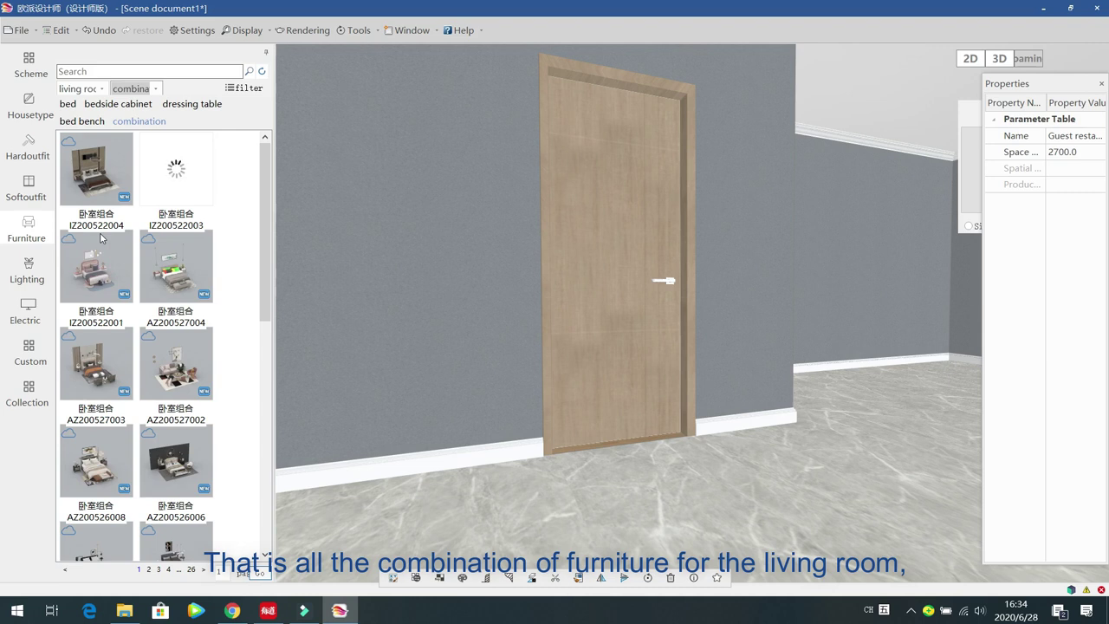
pyautogui.click(29, 271)
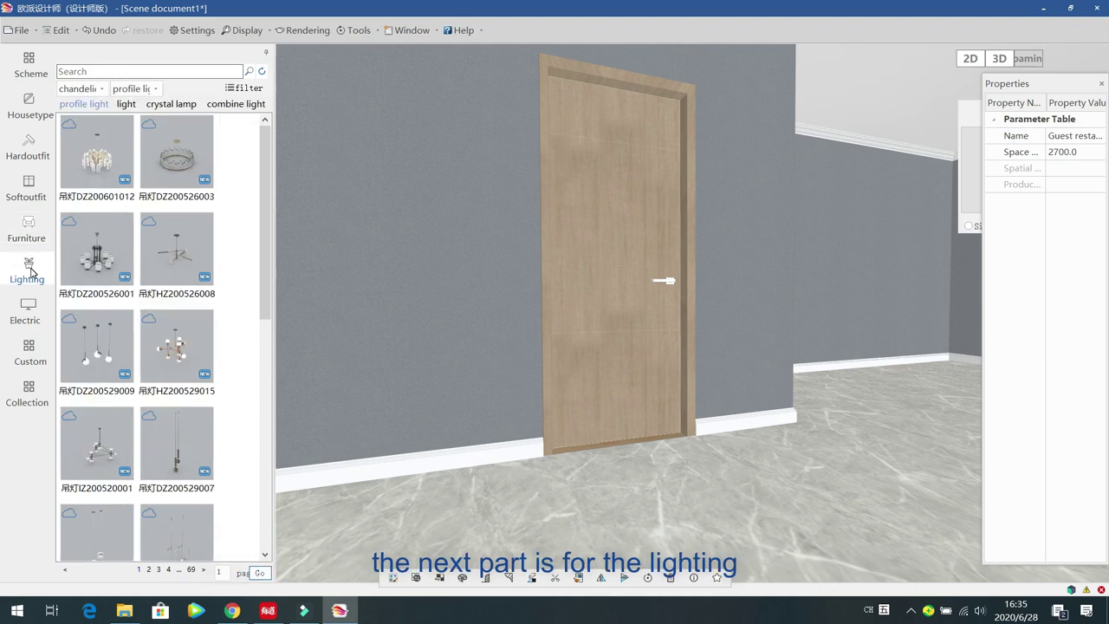
# - Check the ceiling light subtypes, then switch the lighting list to bedside table lamps
pyautogui.click(102, 89)
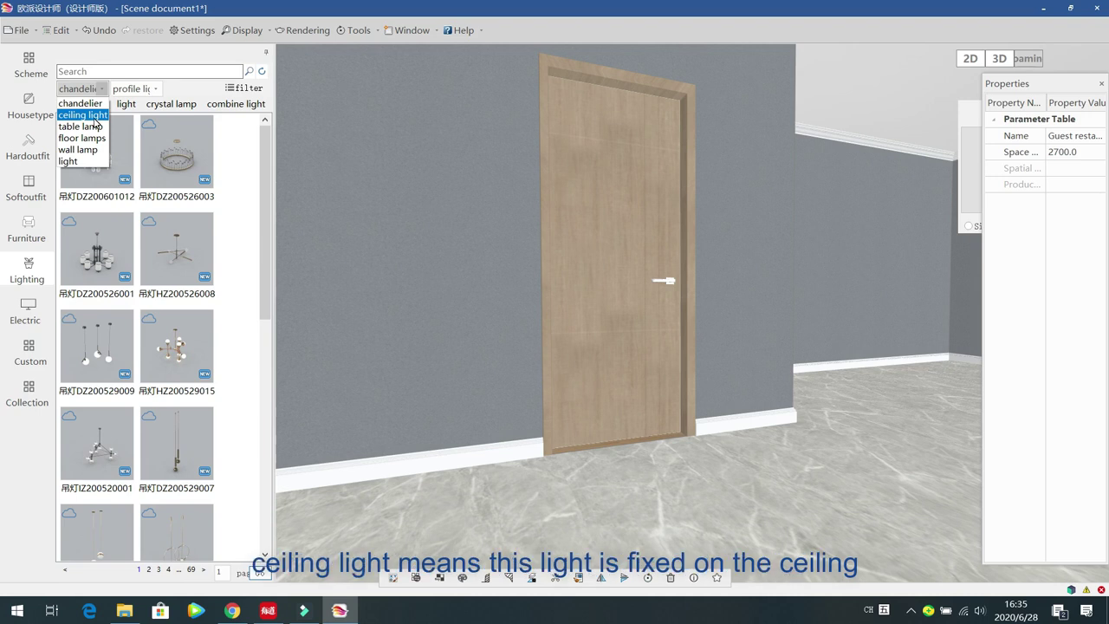
pyautogui.click(95, 116)
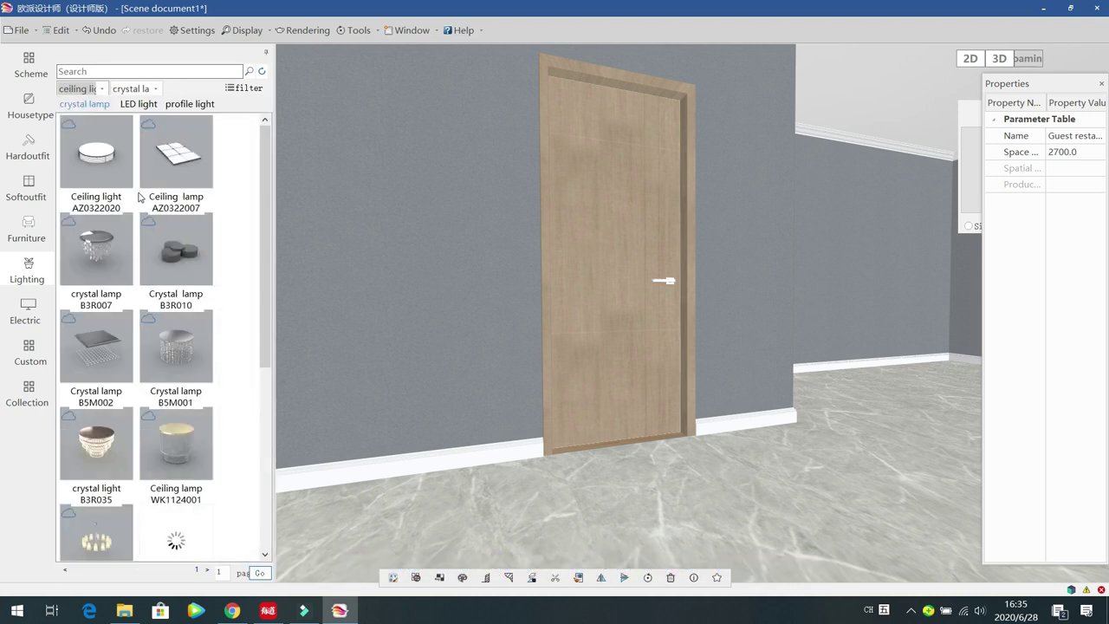
pyautogui.click(139, 89)
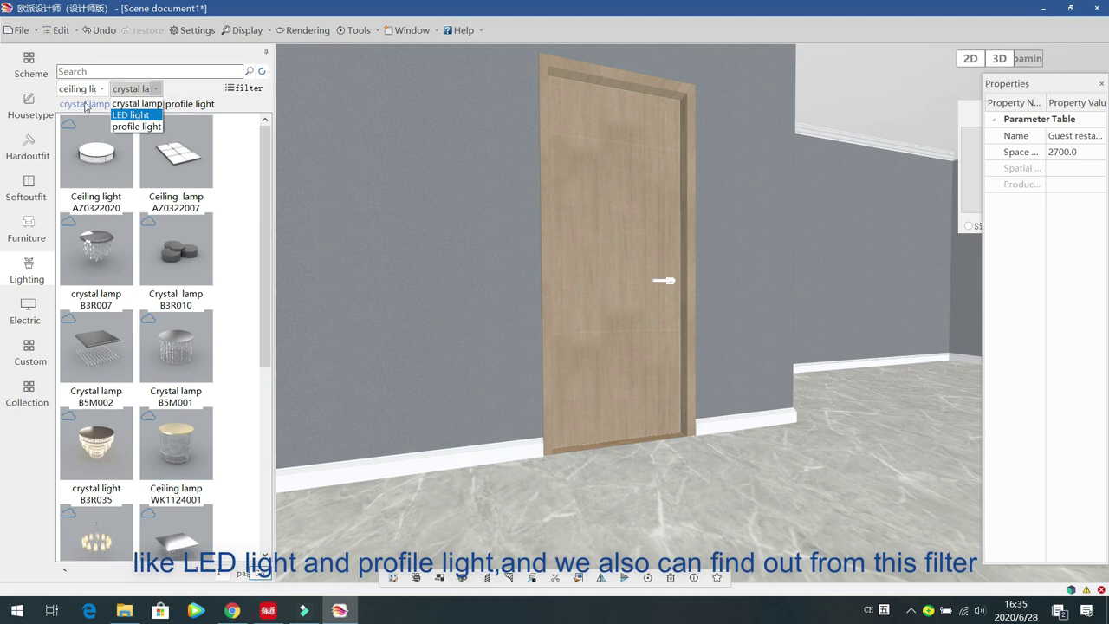
pyautogui.click(248, 90)
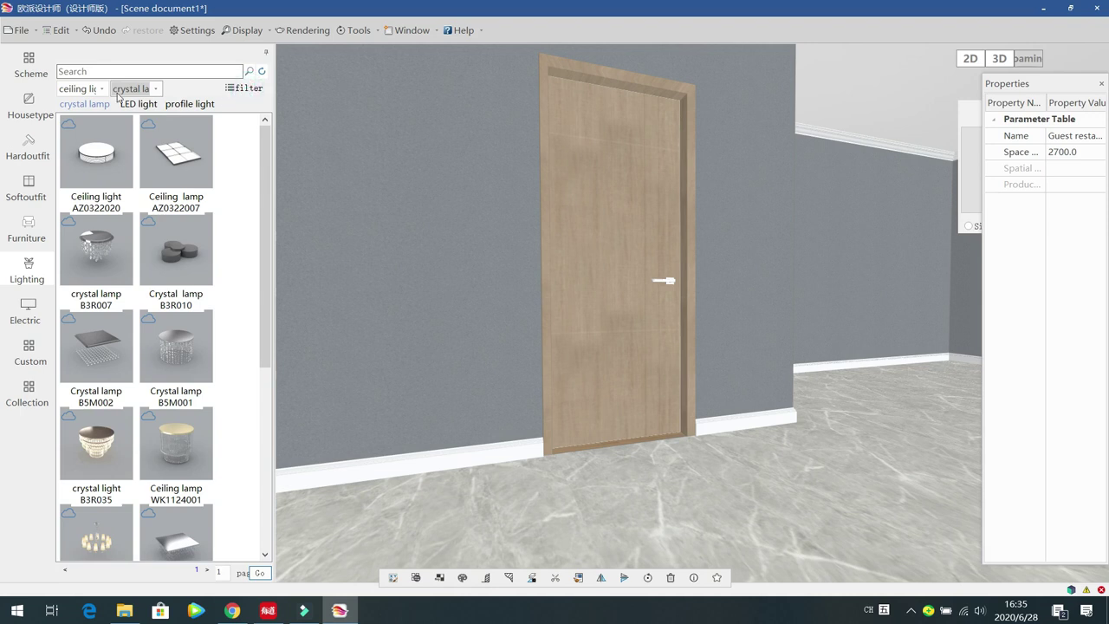
pyautogui.click(83, 90)
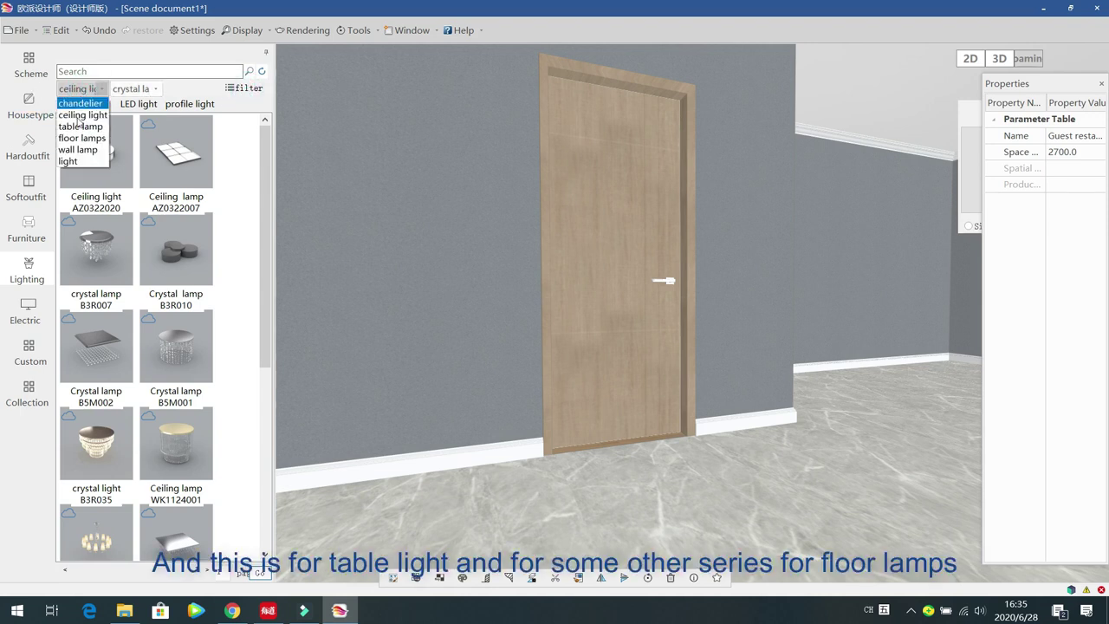
pyautogui.click(80, 128)
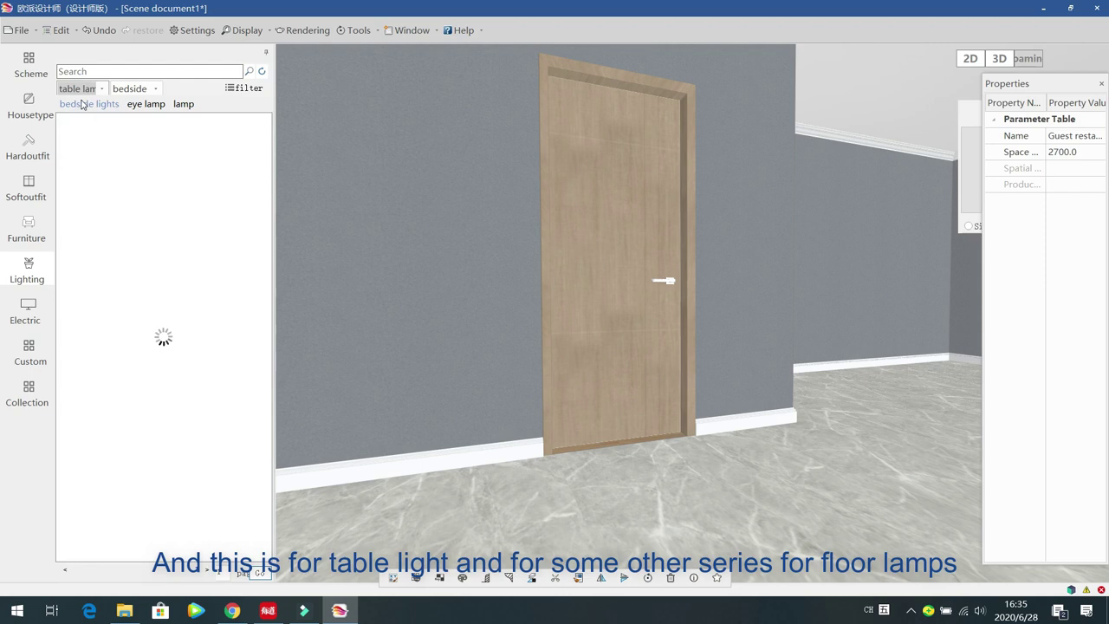
pyautogui.click(78, 89)
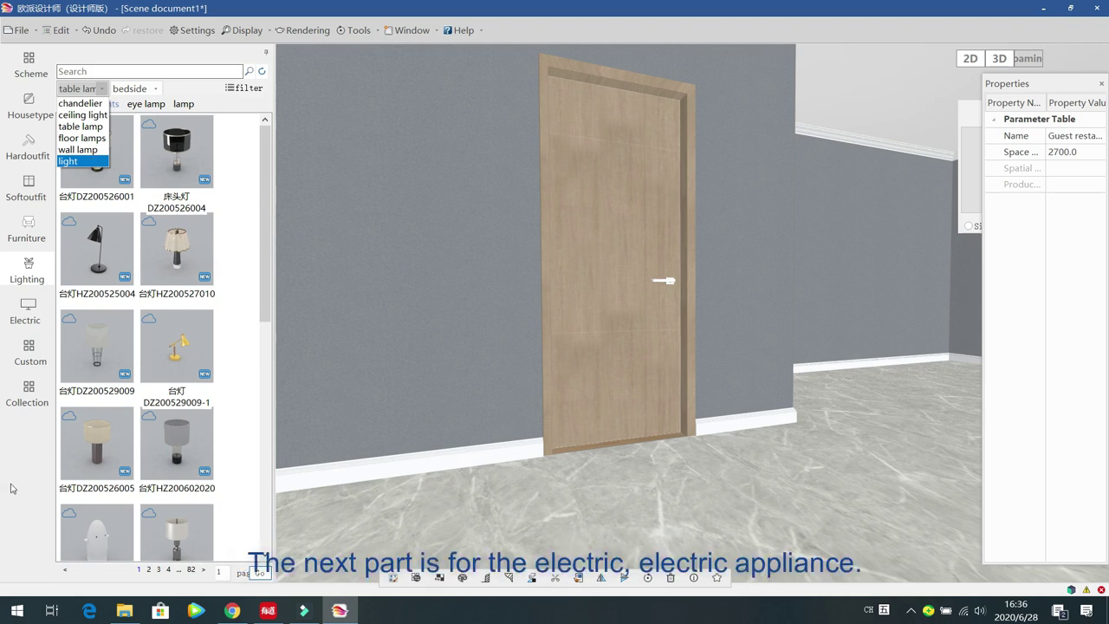
# - Open the Electric library and filter to digital equipment to show laptops
pyautogui.click(30, 313)
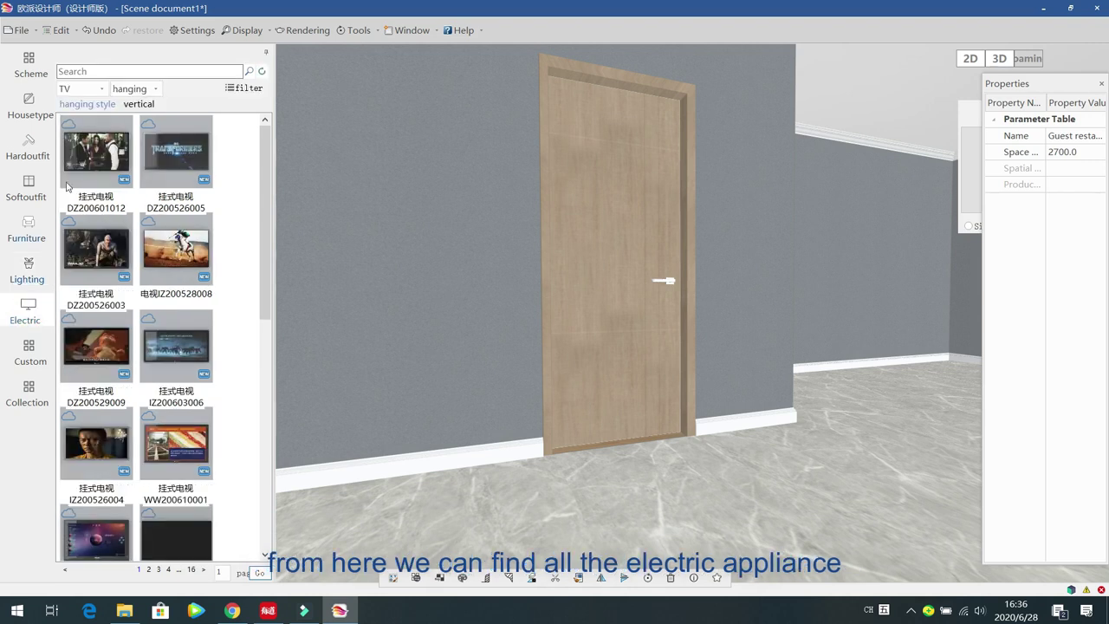
pyautogui.click(104, 90)
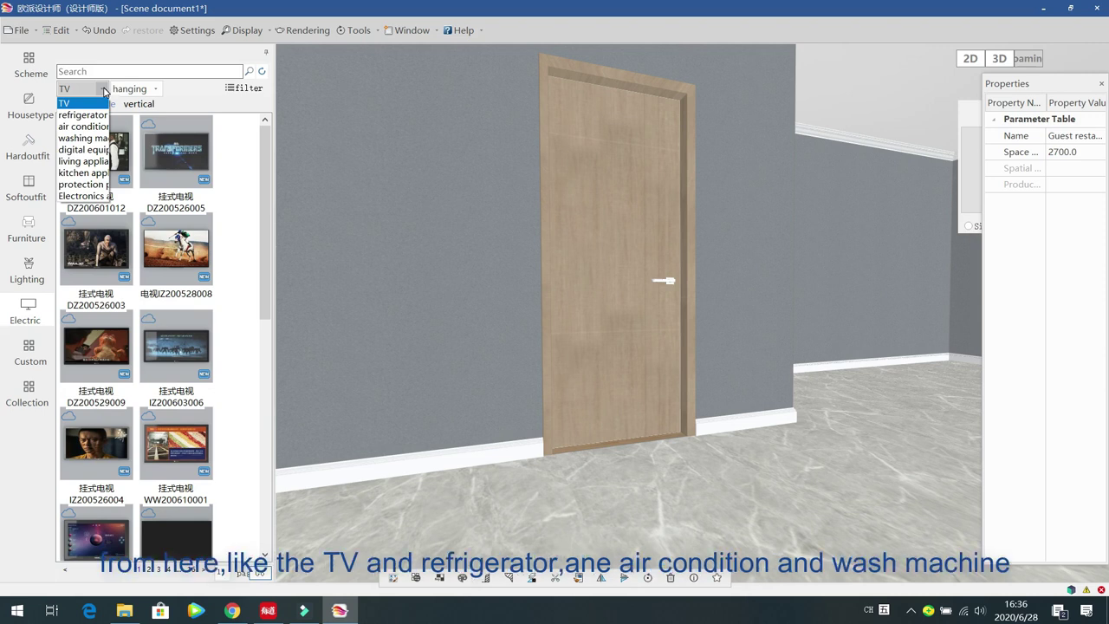
pyautogui.click(93, 152)
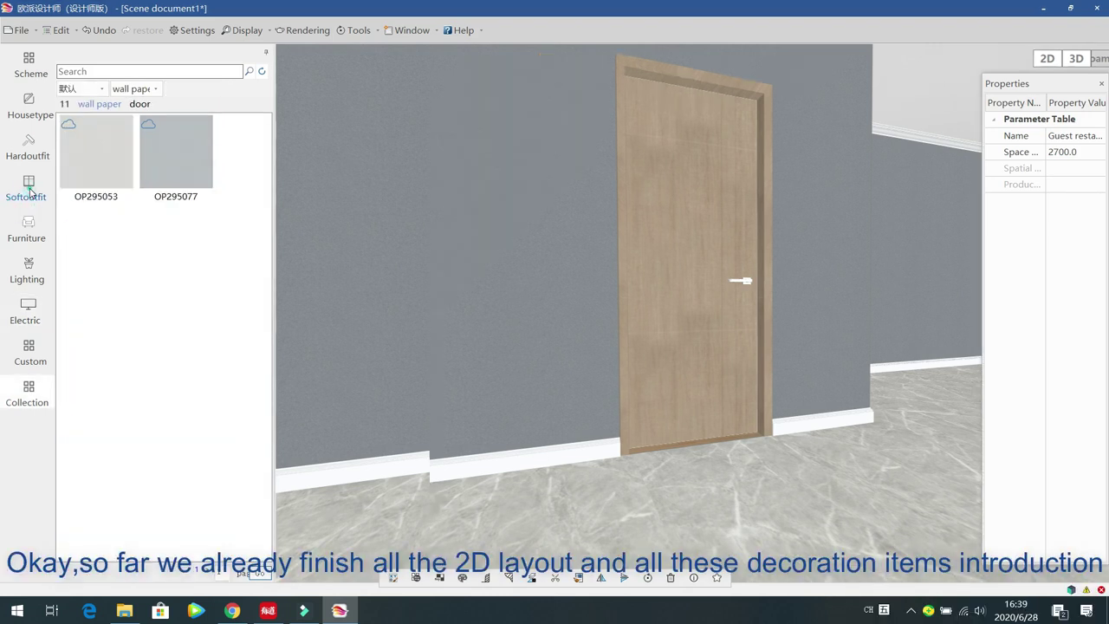
# - Save the 裤子组合 WC190824010 trousers set from the soft-furnishing library to the collection, then select the wall
pyautogui.click(28, 189)
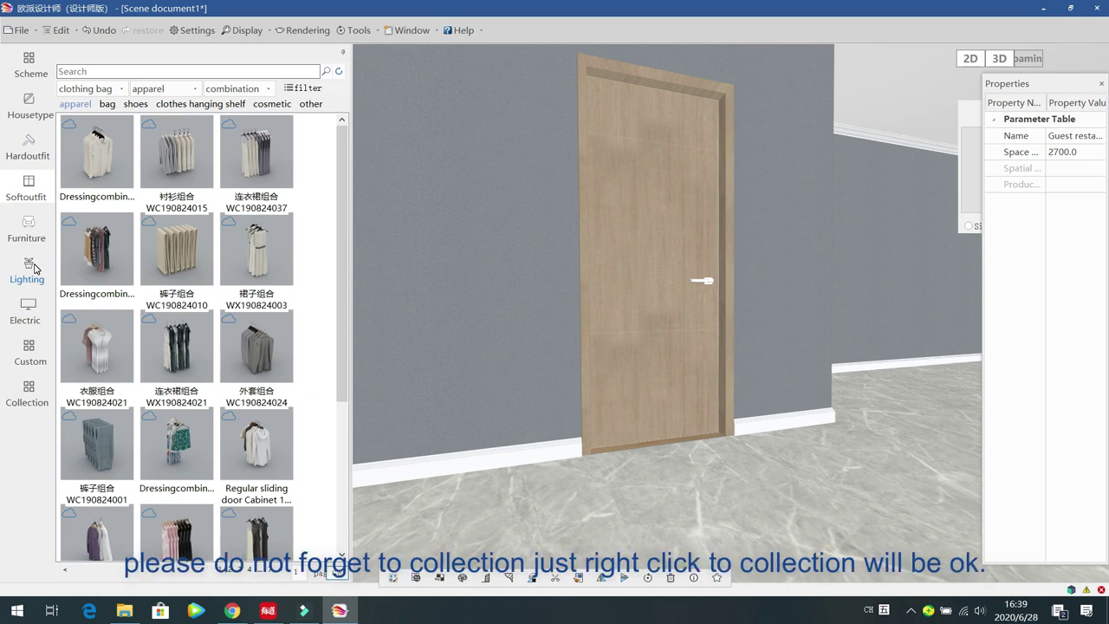
pyautogui.click(179, 241)
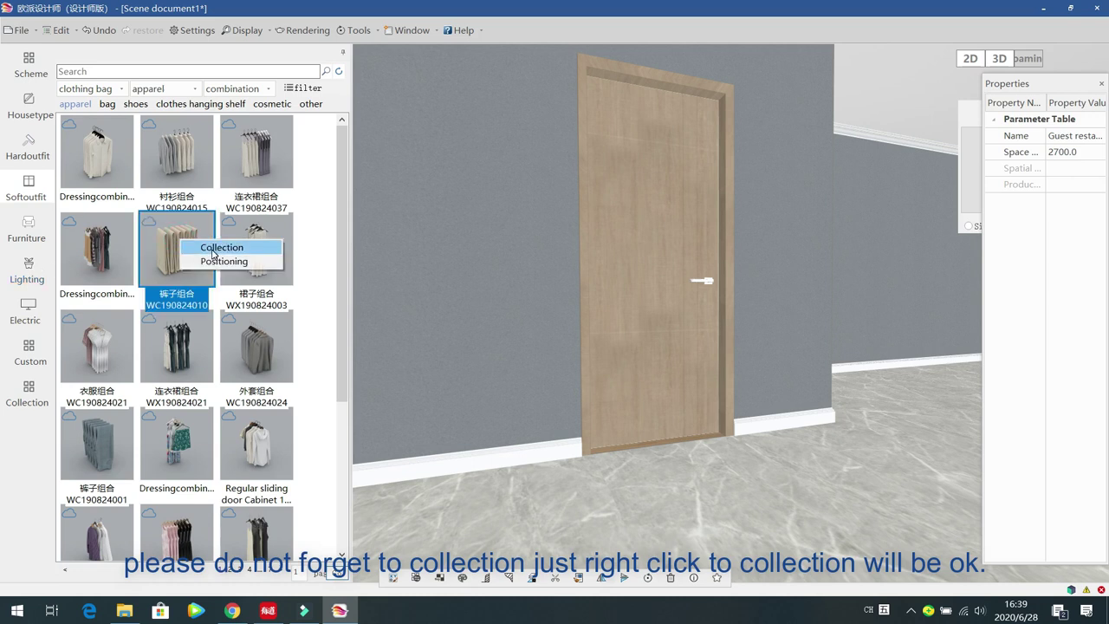
pyautogui.click(213, 247)
pyautogui.click(417, 290)
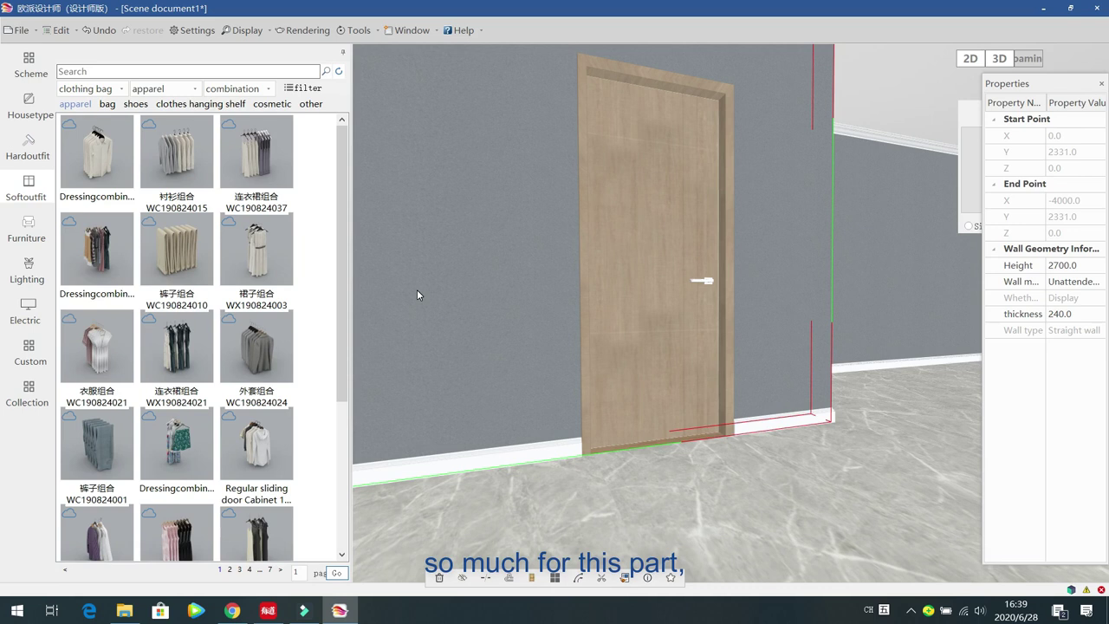